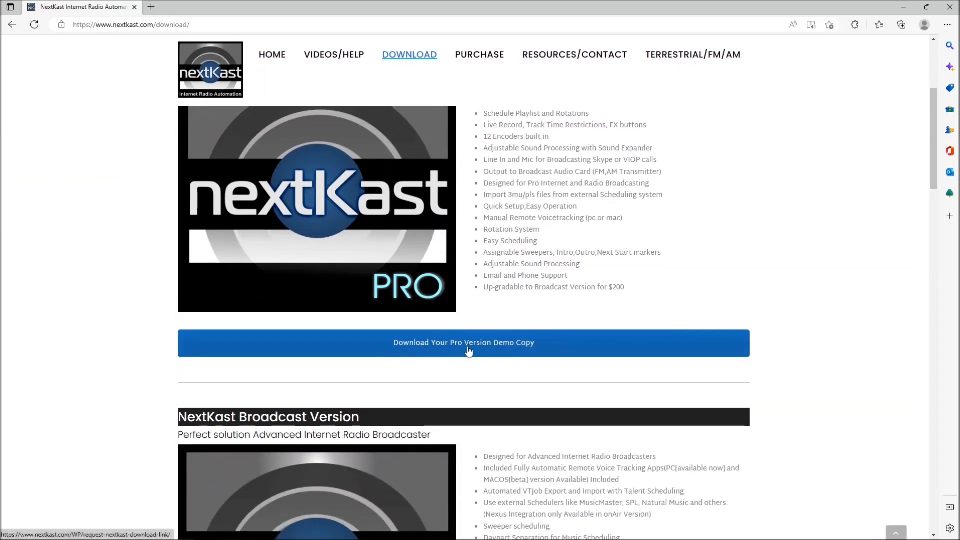
{"action": "scroll", "coordinate": [476, 335], "scroll_direction": "up", "scroll_amount": 1}
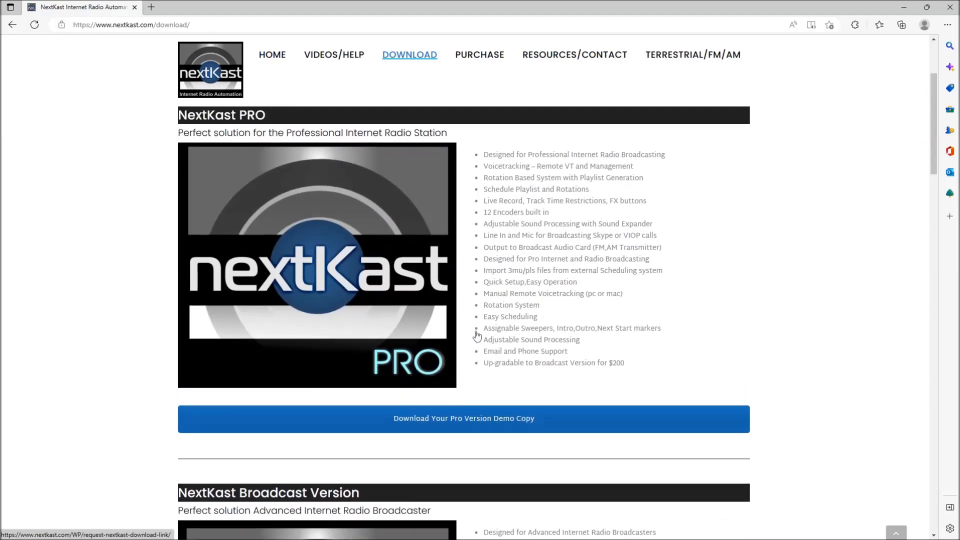
{"action": "scroll", "coordinate": [477, 335], "scroll_direction": "up", "scroll_amount": 1}
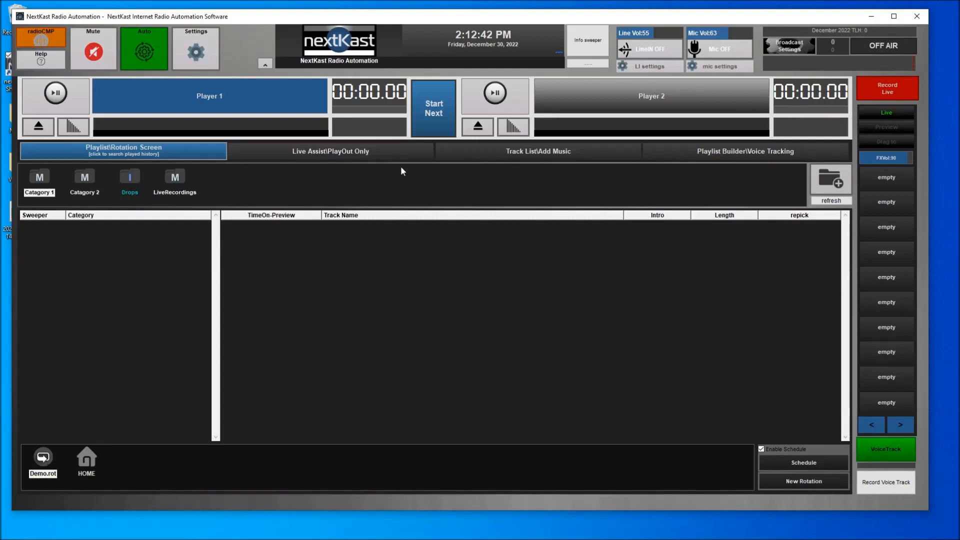
Look through the live assist, track list and playlist builder screens, listing the tracks in Catagory 1.
{"action": "left_click", "coordinate": [349, 155]}
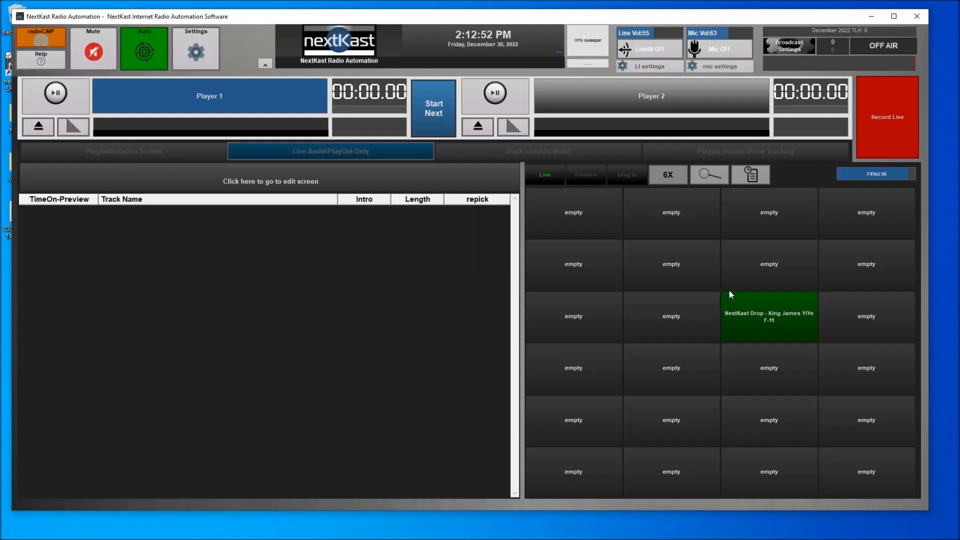
{"action": "left_click", "coordinate": [485, 153]}
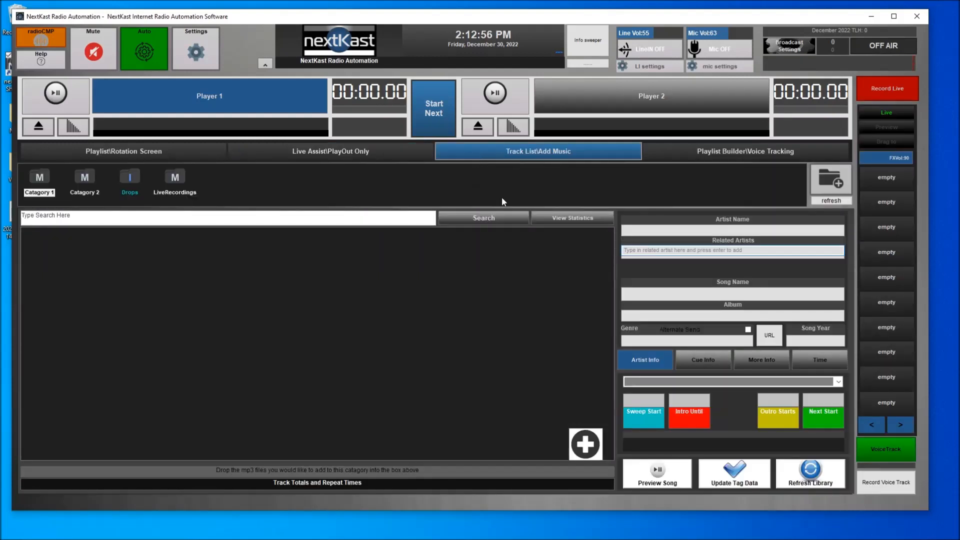
{"action": "left_click", "coordinate": [30, 179]}
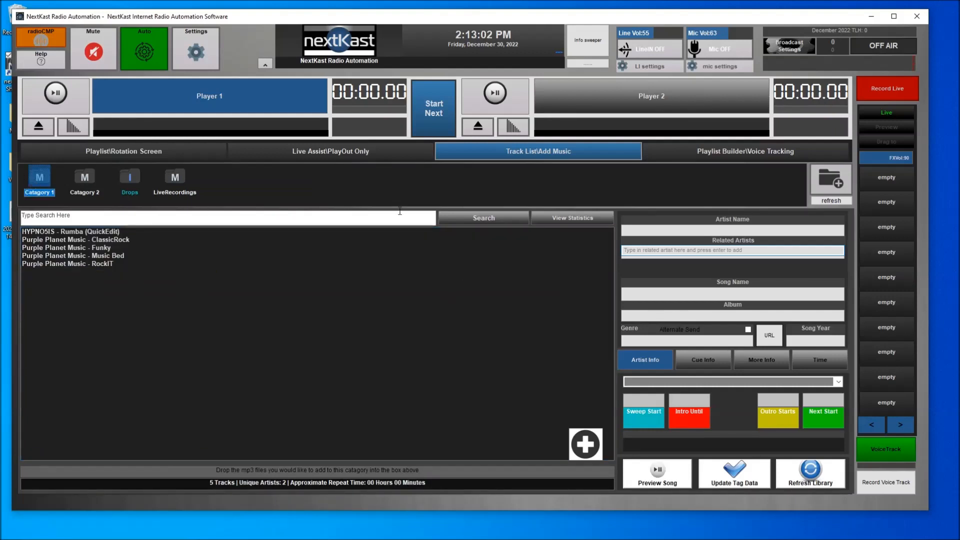
{"action": "left_click", "coordinate": [731, 151]}
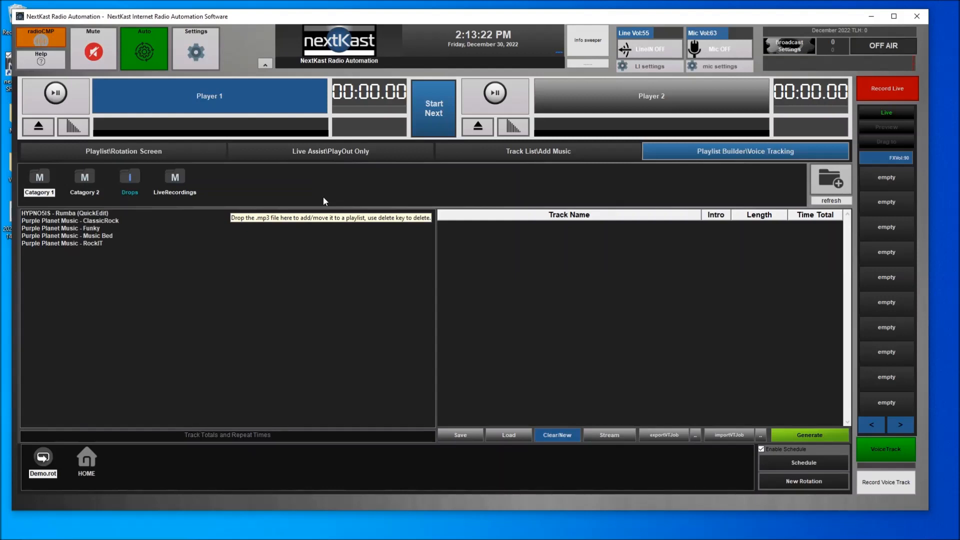
Revisit the main screens, inspect the tag data of Purple Planet Music - Funky, and return to the playlist rotation screen.
{"action": "left_click", "coordinate": [577, 155]}
{"action": "left_click", "coordinate": [391, 154]}
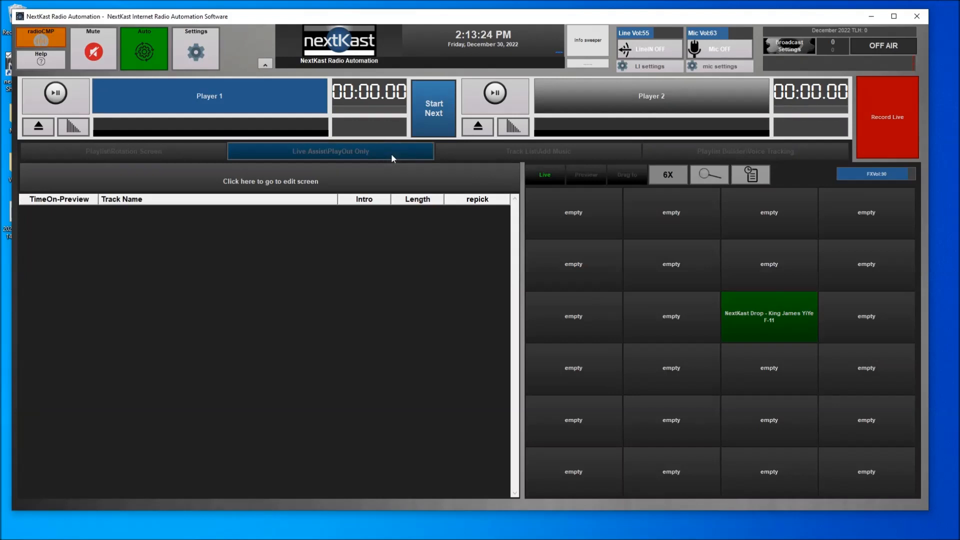
{"action": "left_click", "coordinate": [183, 154]}
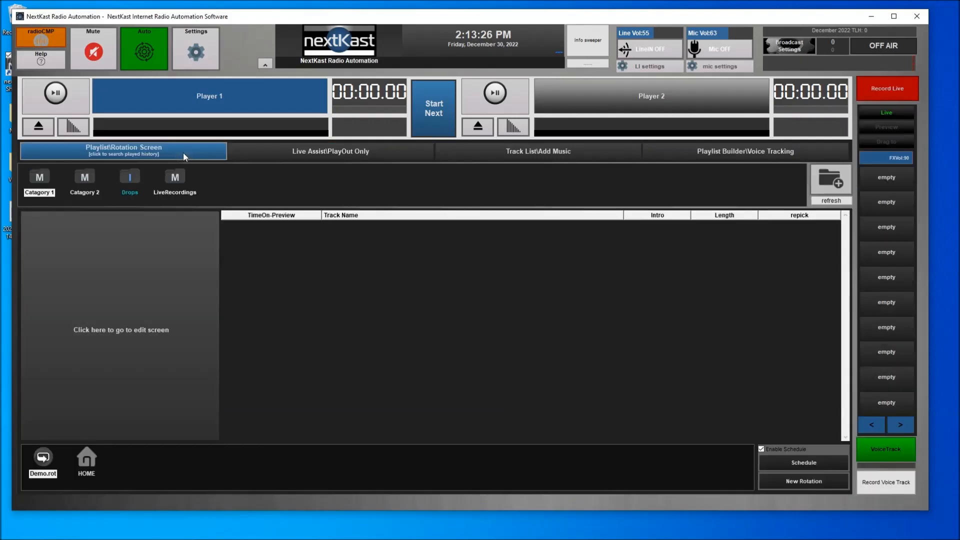
{"action": "left_click", "coordinate": [554, 152]}
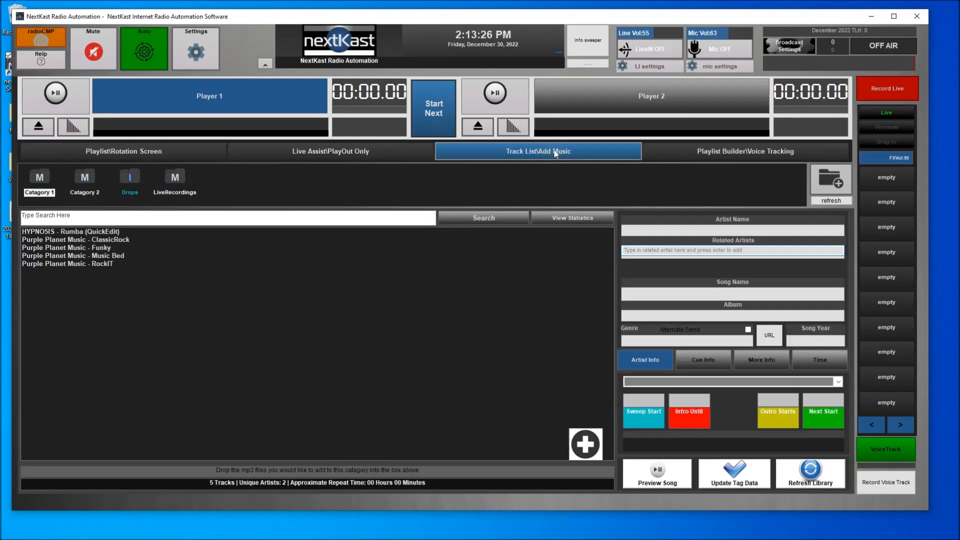
{"action": "left_click", "coordinate": [101, 248]}
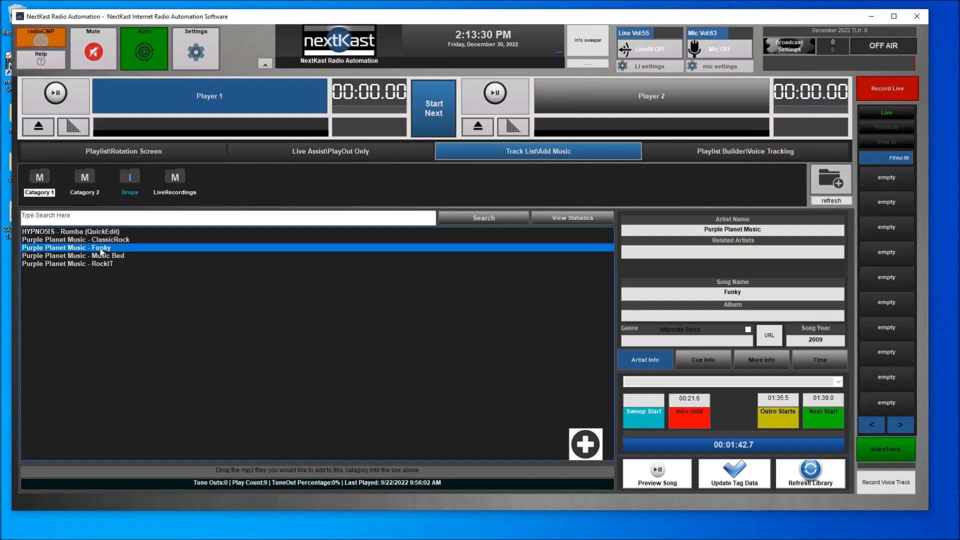
{"action": "left_click", "coordinate": [208, 155]}
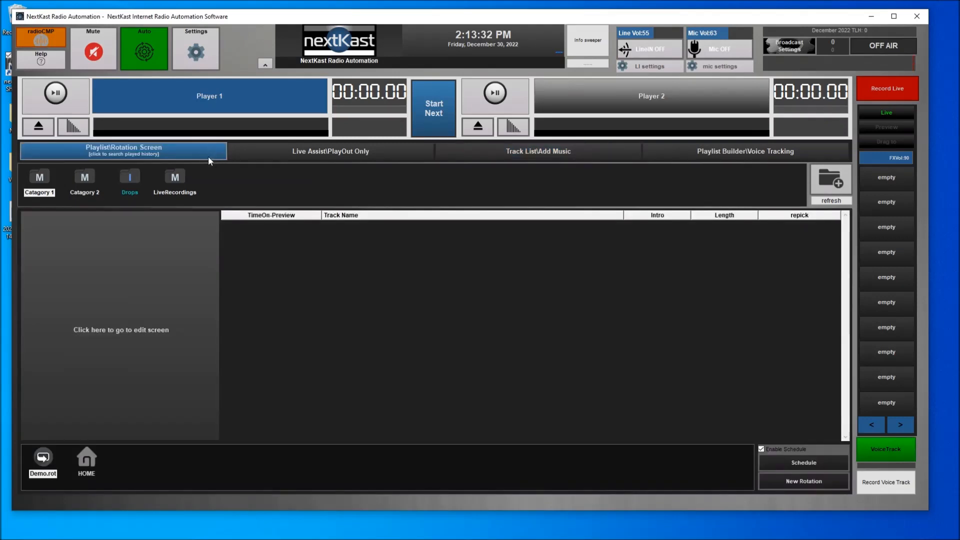
{"action": "left_click", "coordinate": [292, 156]}
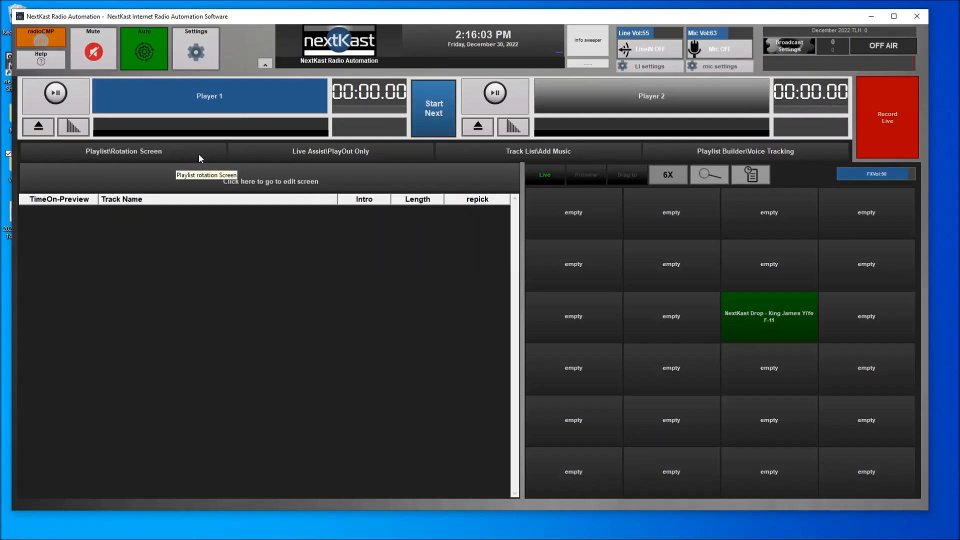
{"action": "left_click", "coordinate": [199, 155]}
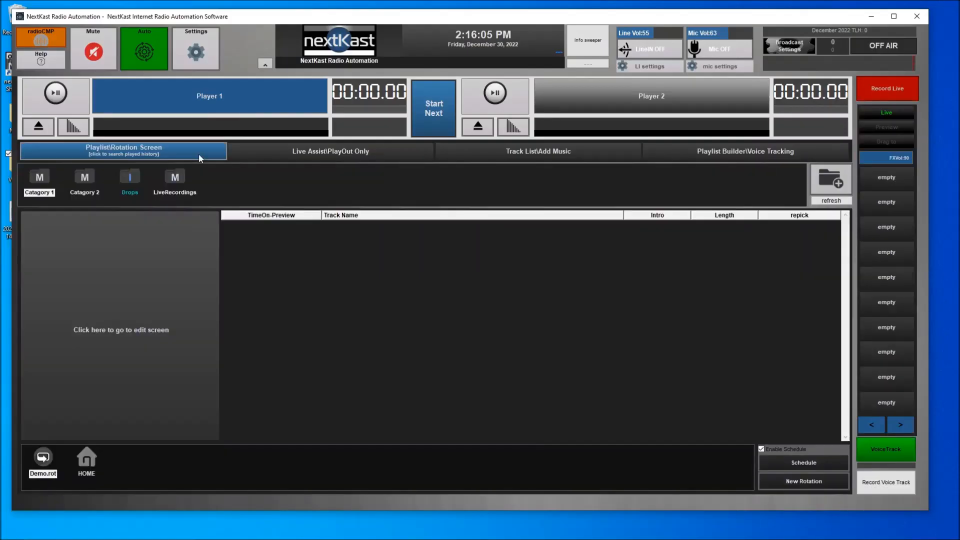
Examine the system folder location in the settings and the drives available for it, leaving the settings unchanged.
{"action": "left_click", "coordinate": [197, 52]}
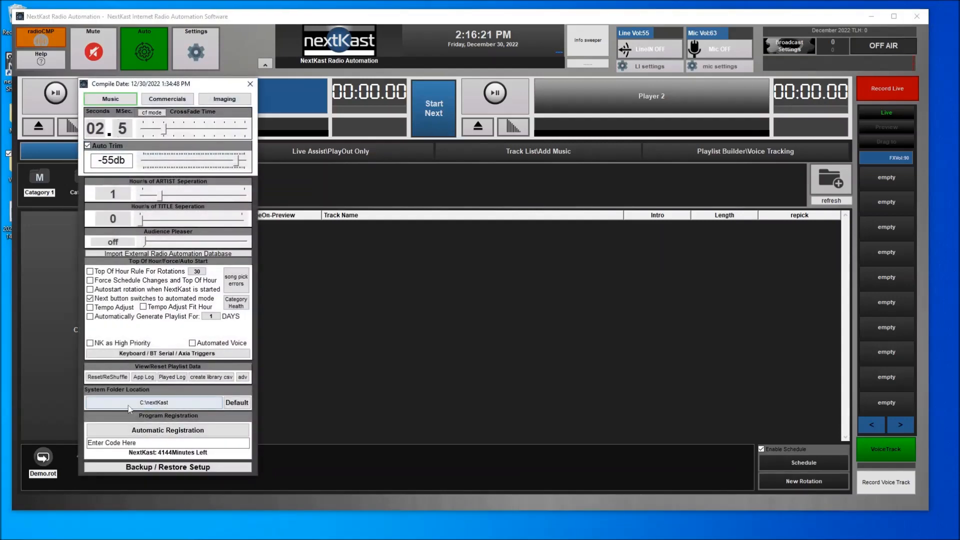
{"action": "left_click", "coordinate": [166, 403]}
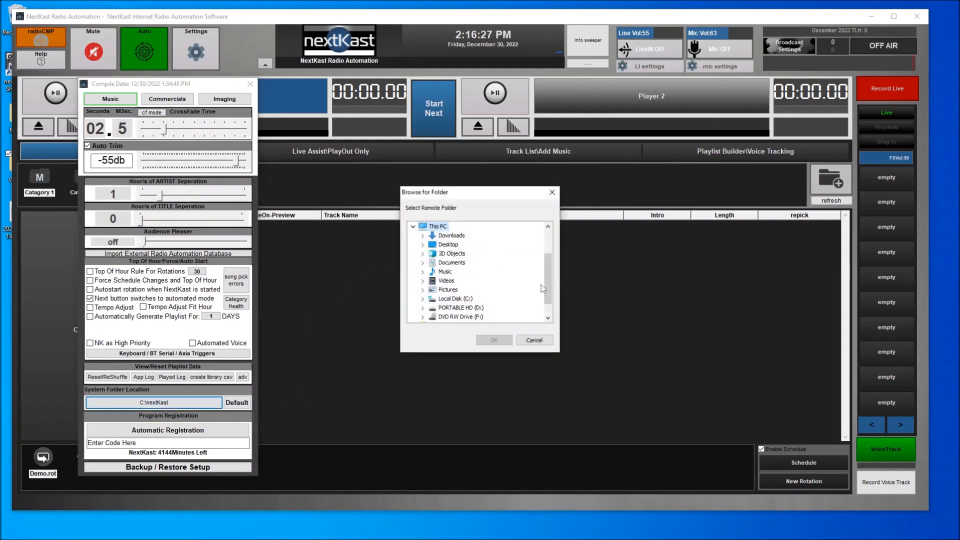
{"action": "scroll", "coordinate": [540, 285], "scroll_direction": "down", "scroll_amount": 1}
{"action": "scroll", "coordinate": [501, 295], "scroll_direction": "up", "scroll_amount": 1}
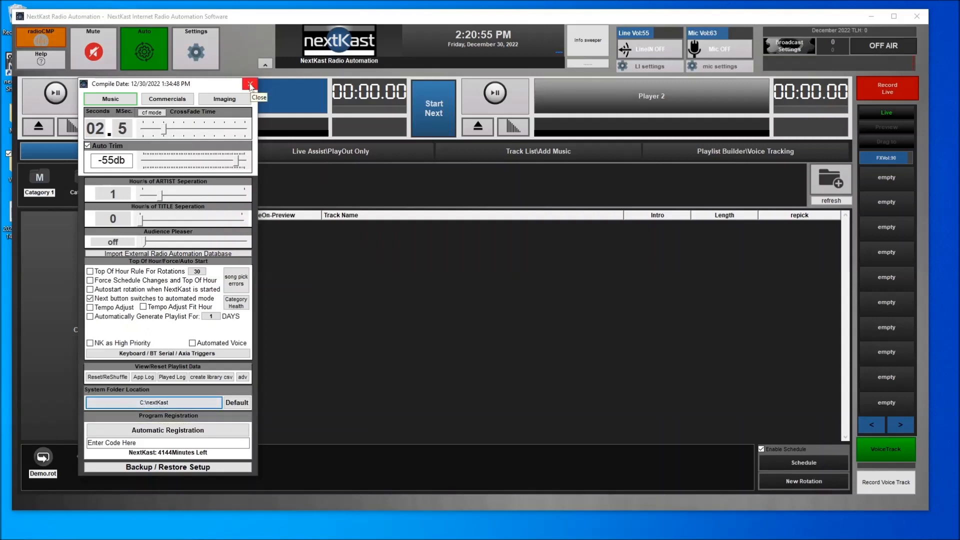
{"action": "left_click", "coordinate": [250, 84]}
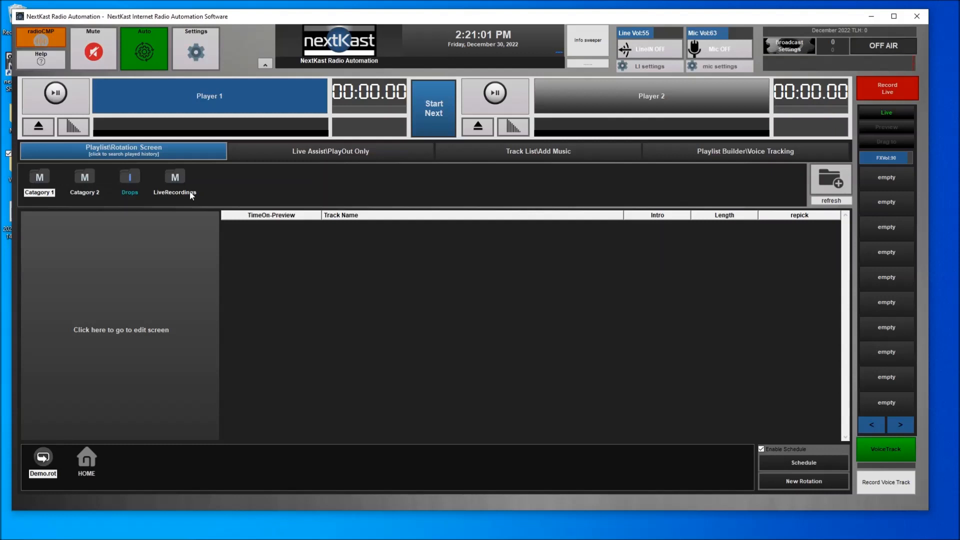
Delete the Catagory 1 and Catagory 2 categories with all their contents.
{"action": "right_click", "coordinate": [39, 185]}
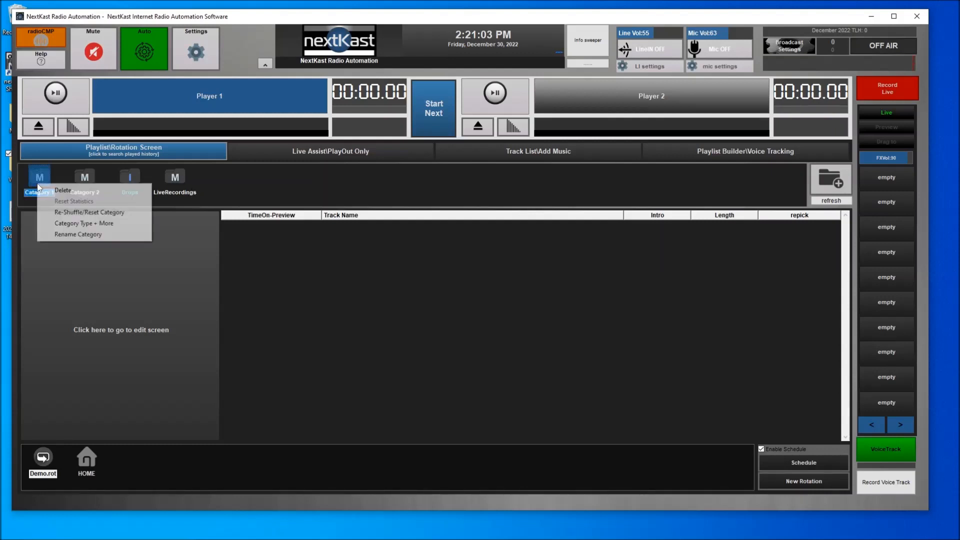
{"action": "left_click", "coordinate": [63, 191]}
{"action": "left_click", "coordinate": [505, 303]}
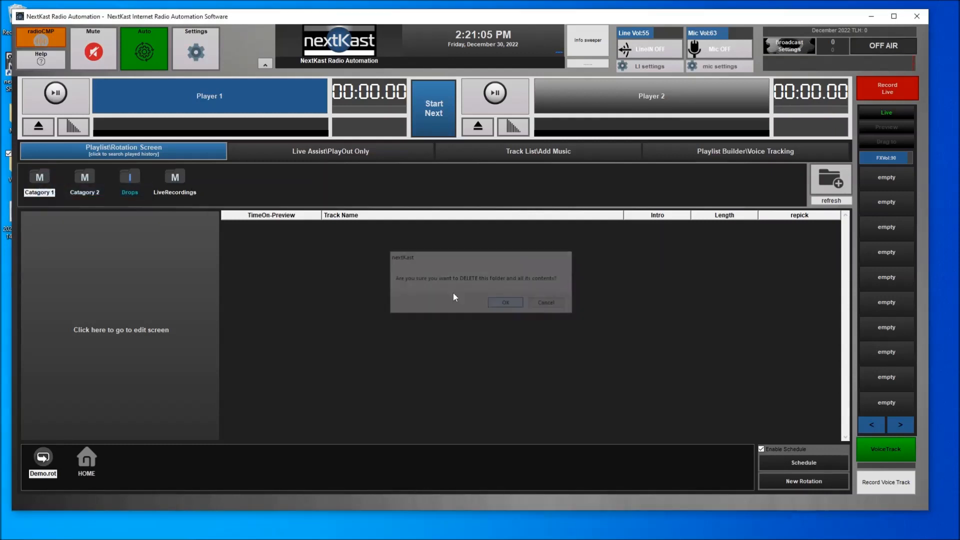
{"action": "right_click", "coordinate": [44, 184]}
{"action": "left_click", "coordinate": [75, 192]}
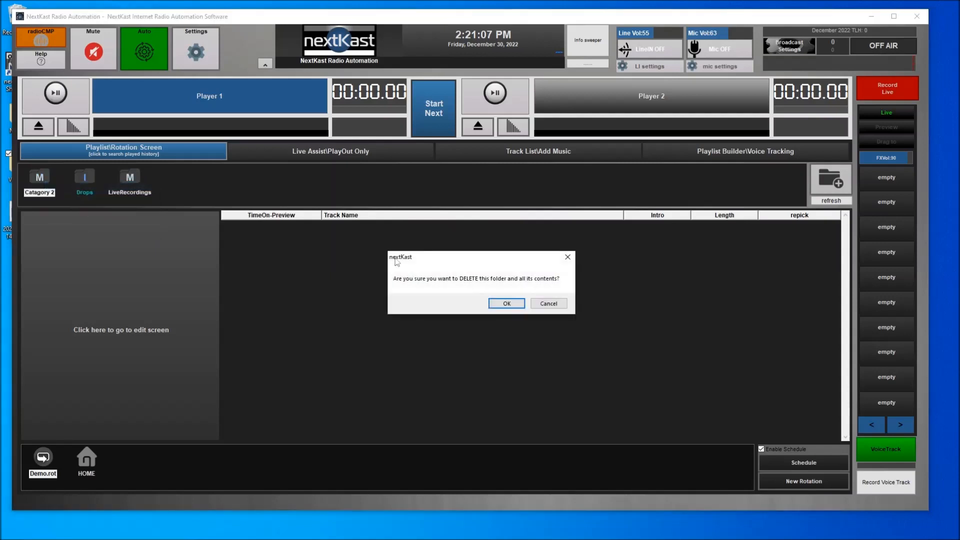
{"action": "left_click", "coordinate": [504, 305]}
Delete the Drops and LiveRecordings categories with all their contents.
{"action": "right_click", "coordinate": [43, 180]}
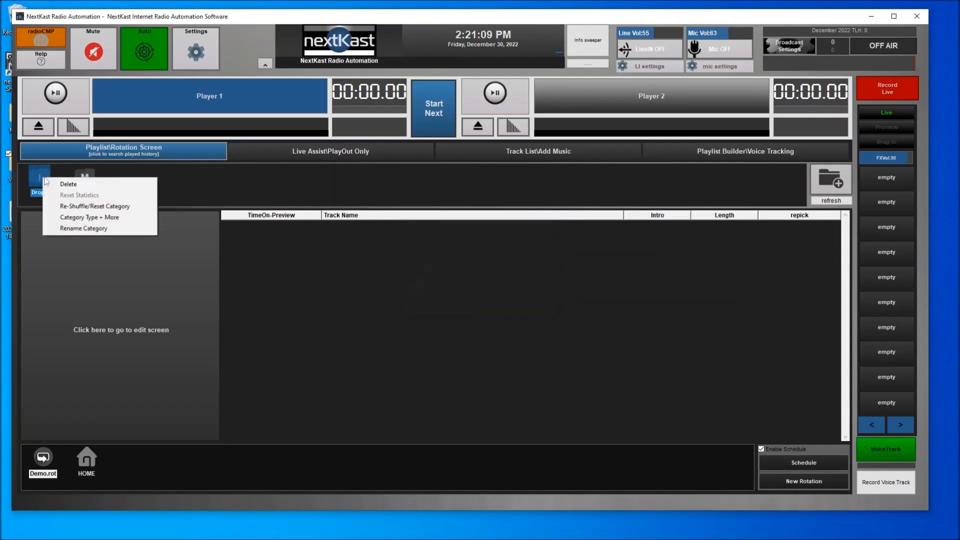
{"action": "left_click", "coordinate": [70, 185]}
{"action": "left_click", "coordinate": [507, 303]}
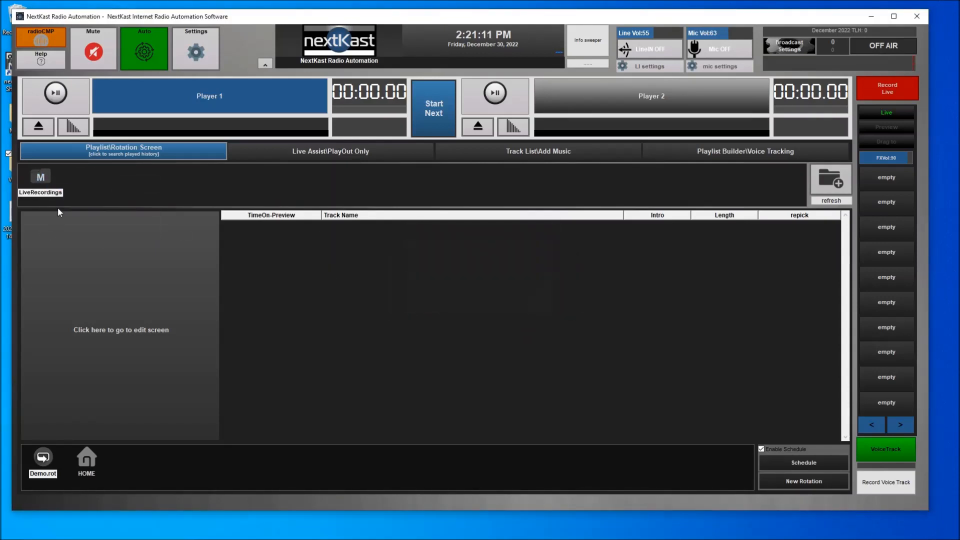
{"action": "right_click", "coordinate": [40, 178]}
{"action": "left_click", "coordinate": [52, 193]}
{"action": "left_click", "coordinate": [504, 303]}
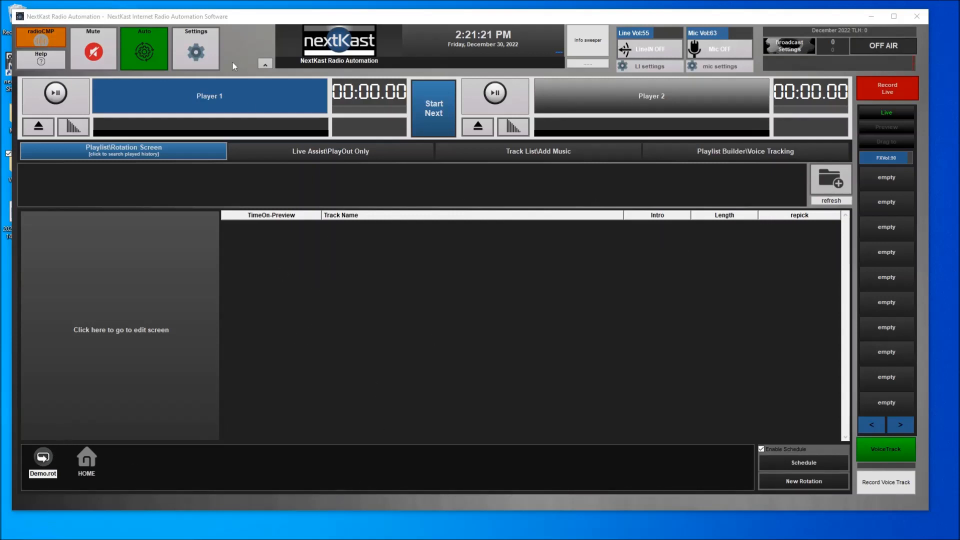
Switch to the Music folder in File Explorer, examine its subfolders, and minimize the window.
{"action": "left_click_drag", "start_coordinate": [178, 20], "coordinate": [223, 20]}
{"action": "left_click", "coordinate": [16, 123]}
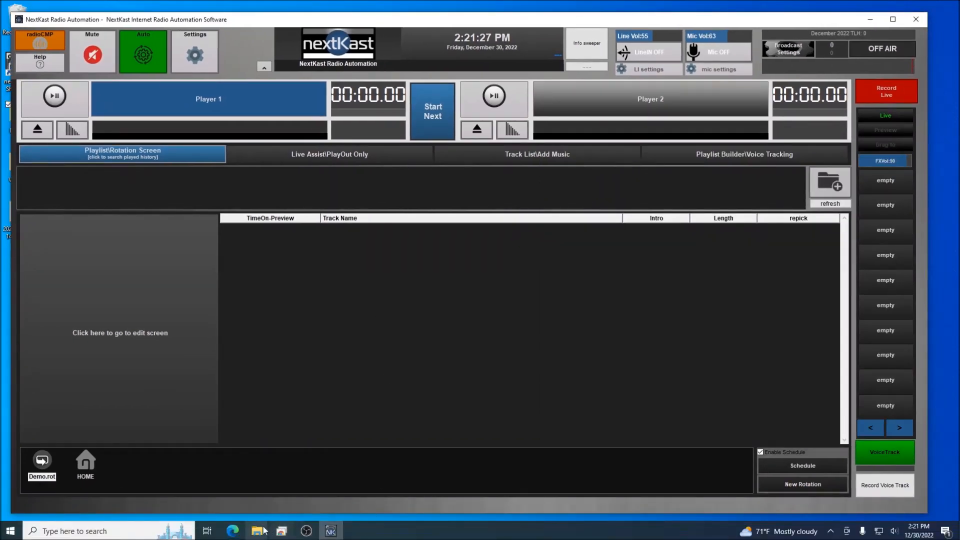
{"action": "mouse_move", "coordinate": [257, 532]}
{"action": "left_click", "coordinate": [274, 486]}
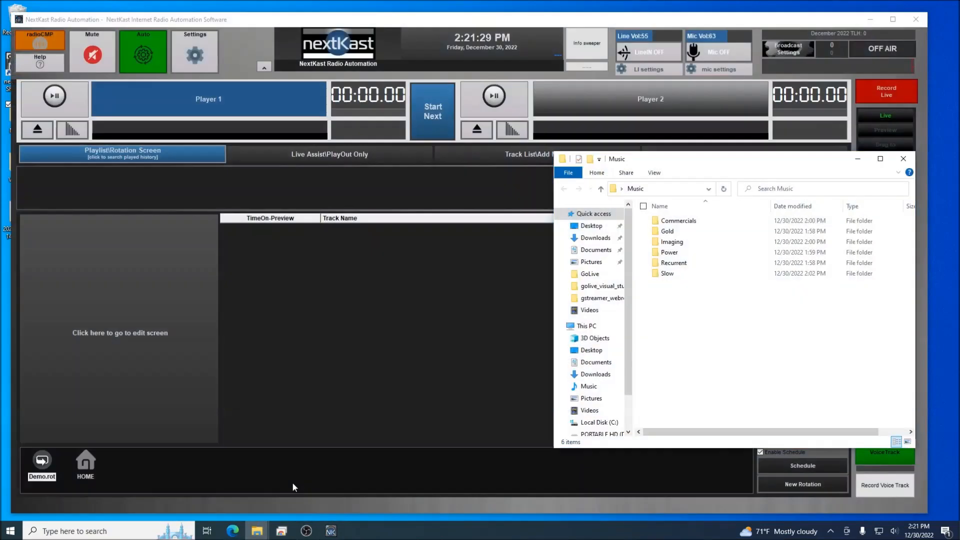
{"action": "left_click_drag", "start_coordinate": [720, 159], "coordinate": [623, 153]}
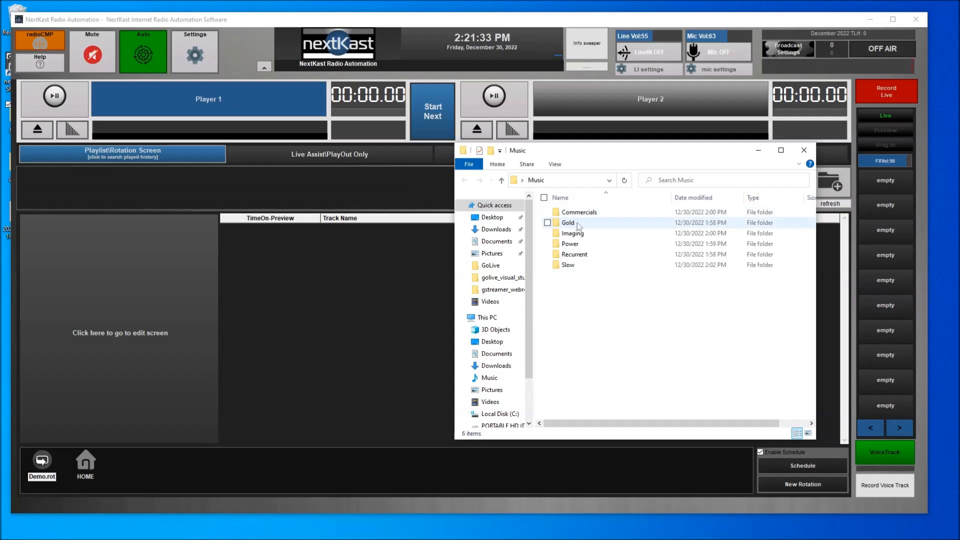
{"action": "left_click_drag", "start_coordinate": [588, 146], "coordinate": [595, 227]}
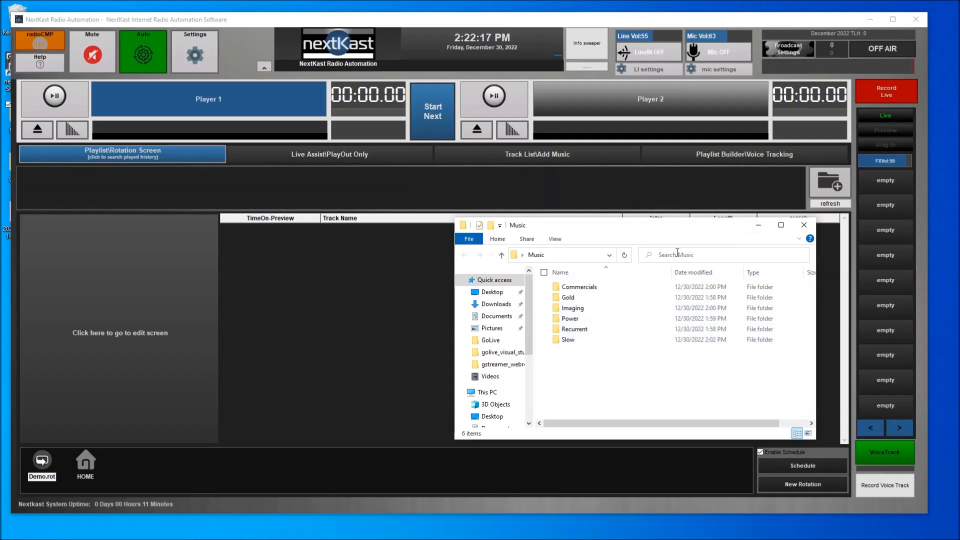
{"action": "left_click", "coordinate": [759, 225]}
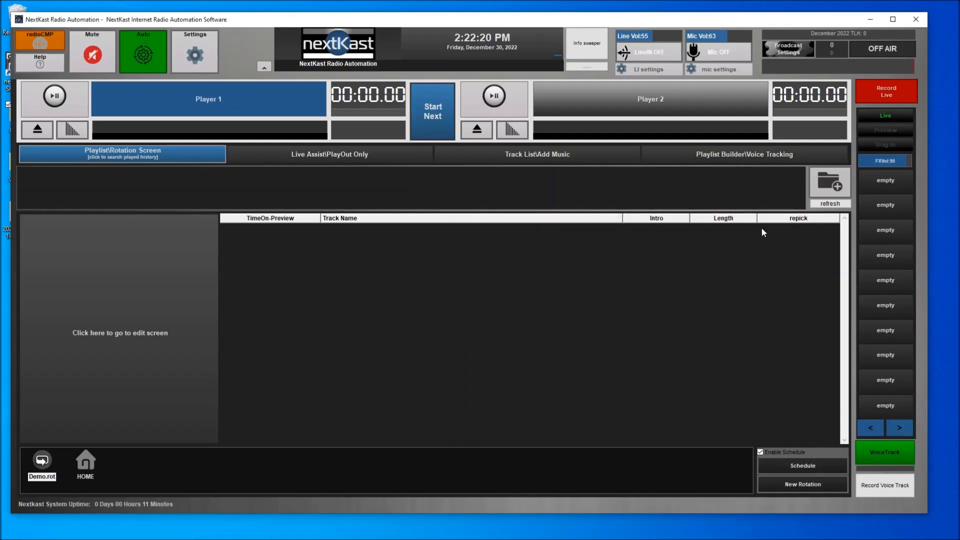
Create a music category named Power with random order.
{"action": "left_click", "coordinate": [830, 189]}
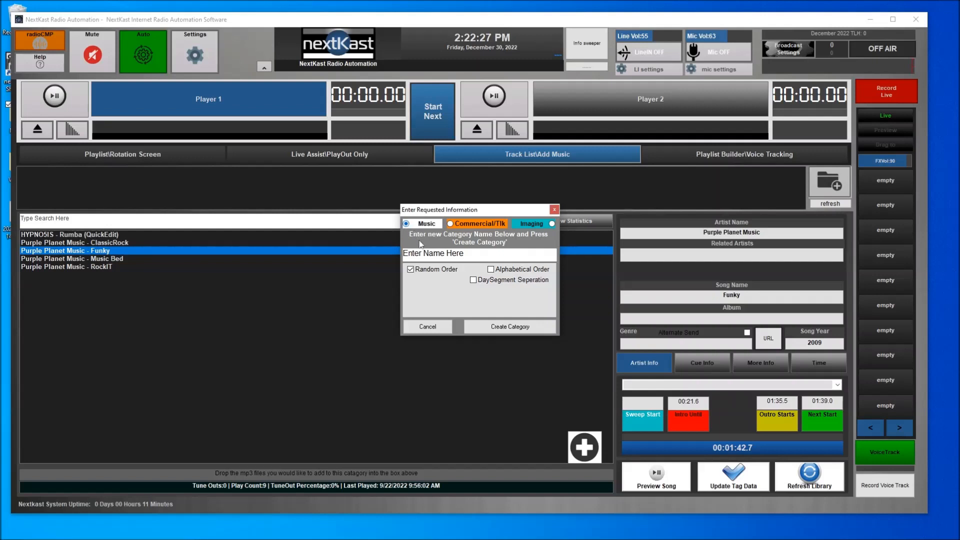
{"action": "left_click", "coordinate": [430, 255]}
{"action": "type", "text": "Power"}
{"action": "left_click", "coordinate": [509, 327]}
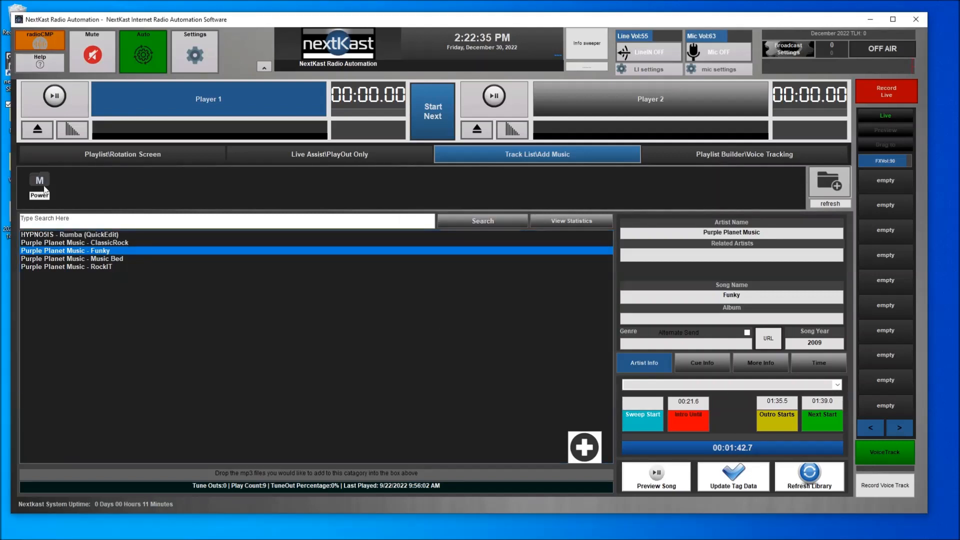
Create a music category named Gold with random order.
{"action": "left_click", "coordinate": [836, 189]}
{"action": "left_click", "coordinate": [442, 254]}
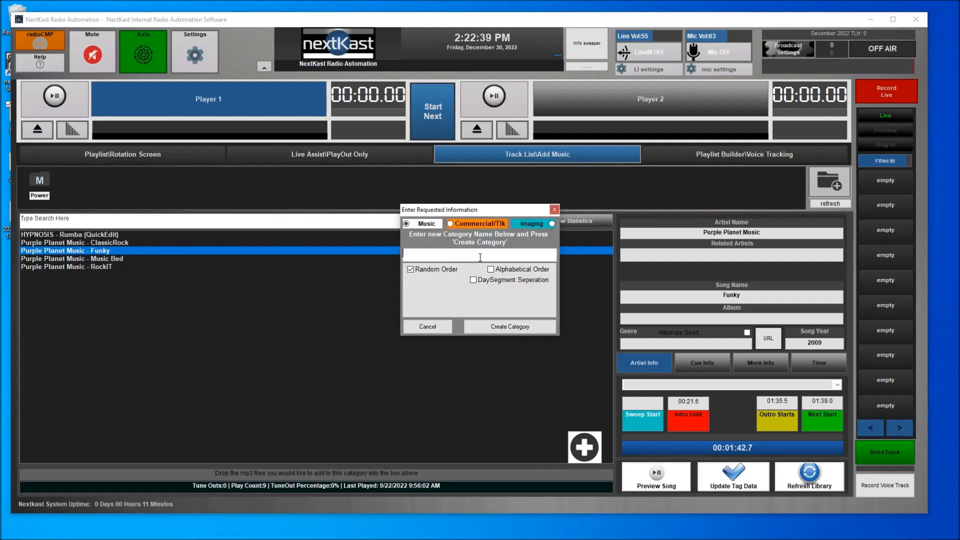
{"action": "type", "text": "glod"}
{"action": "key", "text": "BackSpace"}
{"action": "key", "text": "BackSpace"}
{"action": "key", "text": "BackSpace"}
{"action": "type", "text": "Go"}
{"action": "left_click", "coordinate": [481, 329]}
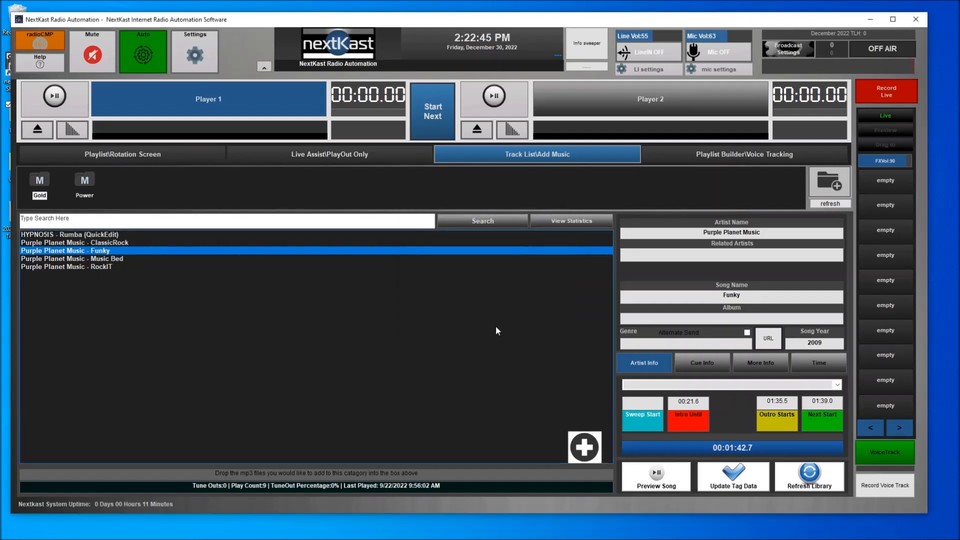
Create a category of type Imaging named Imaging with random order.
{"action": "left_click", "coordinate": [829, 190]}
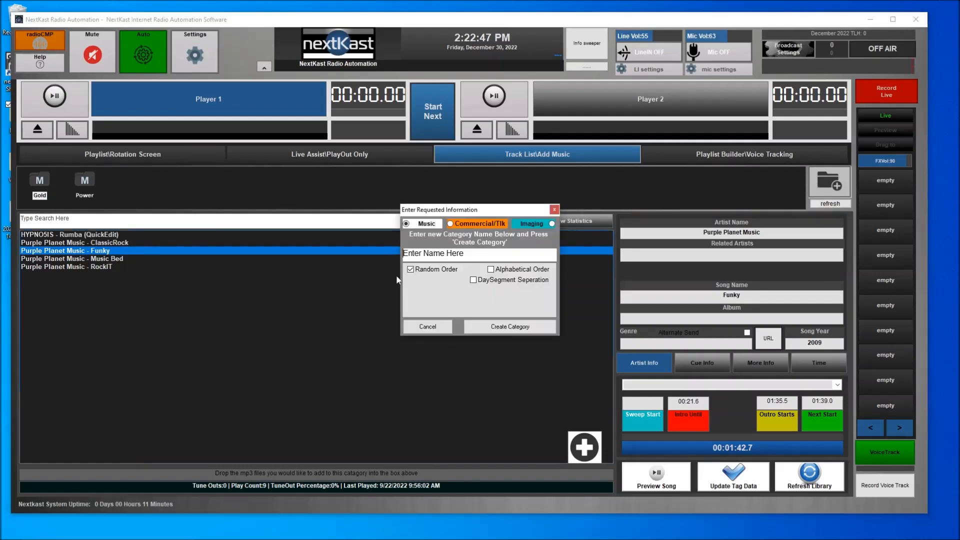
{"action": "left_click", "coordinate": [473, 254]}
{"action": "type", "text": "Imaging"}
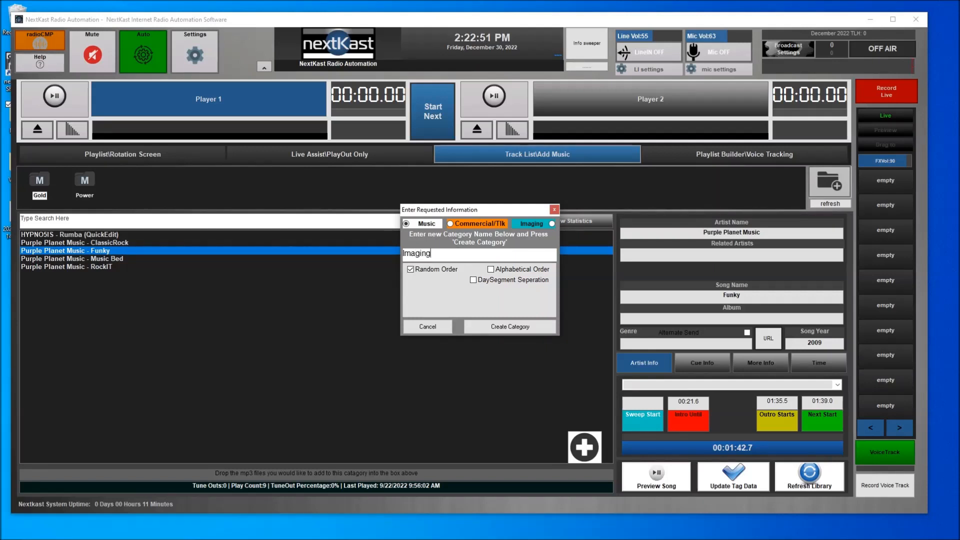
{"action": "left_click", "coordinate": [531, 225]}
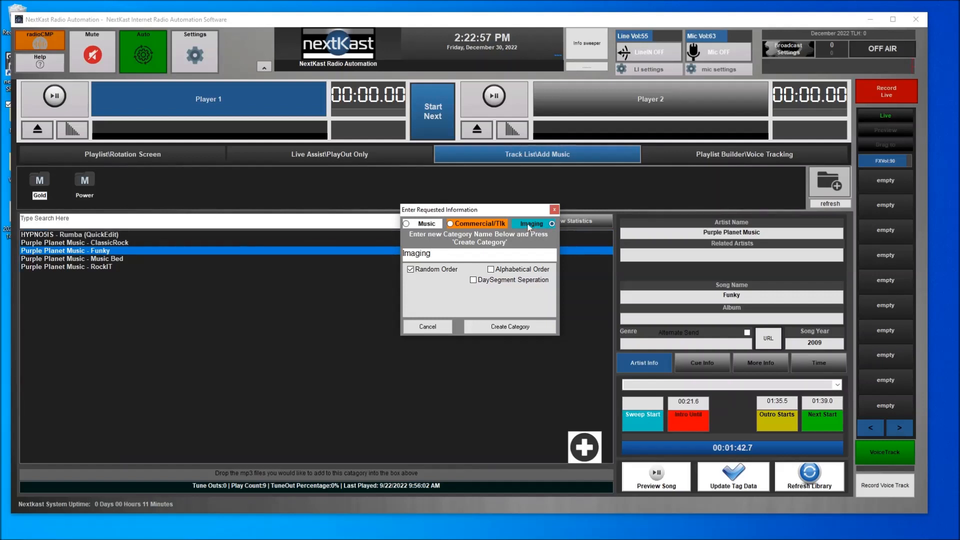
{"action": "left_click", "coordinate": [498, 326]}
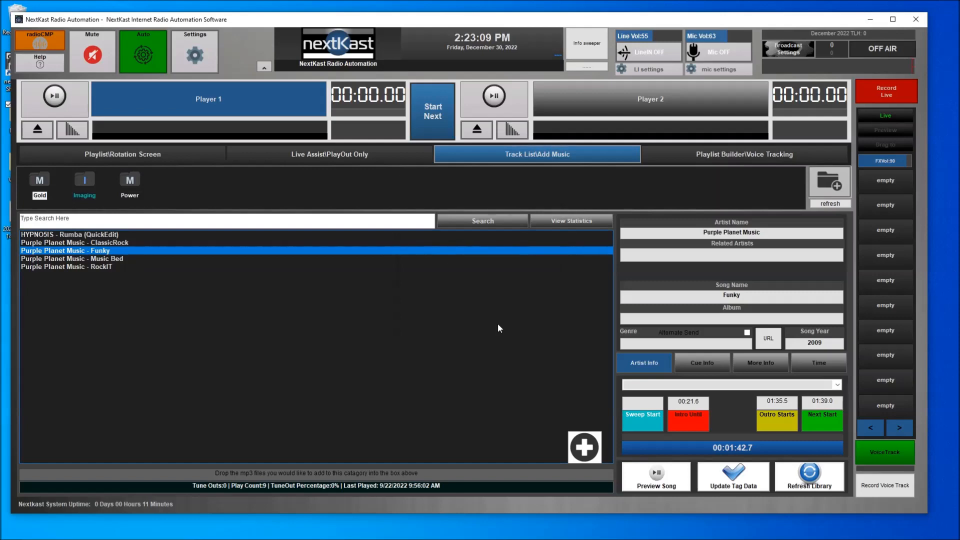
Create a music category named Recurrent with random order.
{"action": "left_click", "coordinate": [829, 183]}
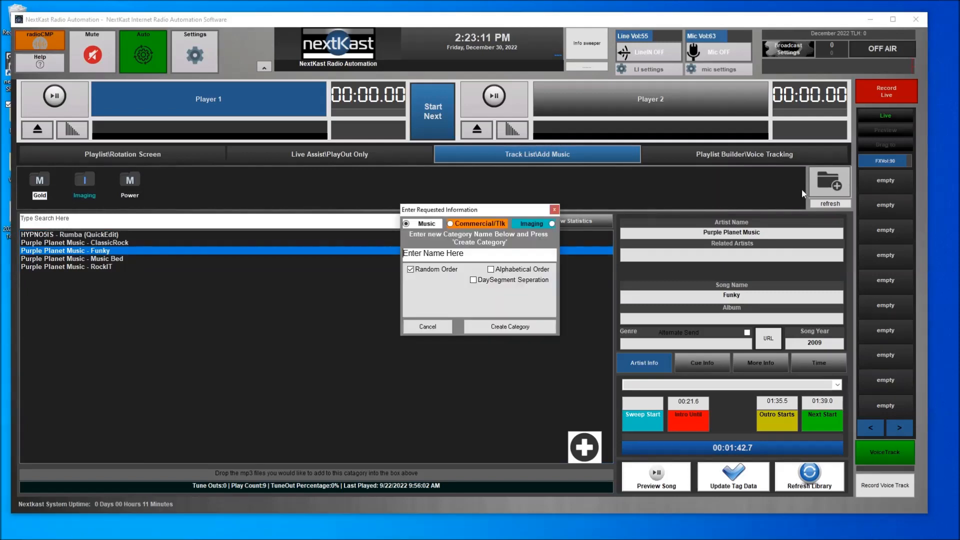
{"action": "left_click", "coordinate": [477, 254]}
{"action": "type", "text": "Recurrent"}
{"action": "left_click", "coordinate": [523, 328]}
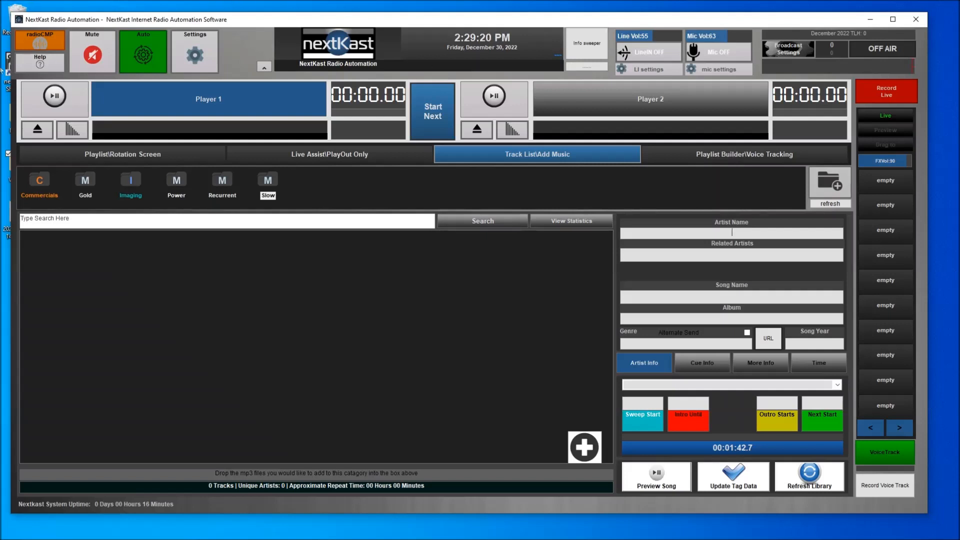
Import all audio files from the Commercials subfolder of the desktop's Music folder into the Commercials category.
{"action": "left_click", "coordinate": [34, 182]}
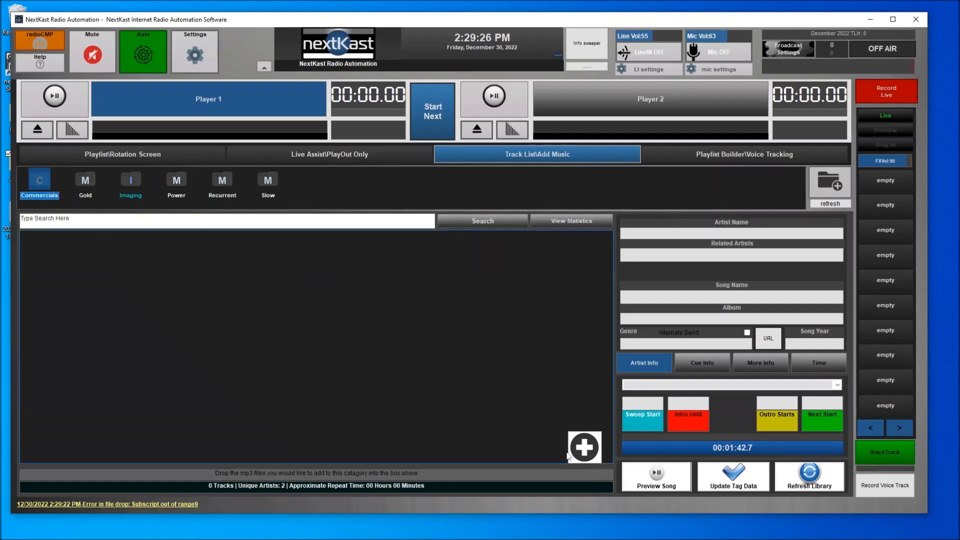
{"action": "left_click", "coordinate": [585, 448]}
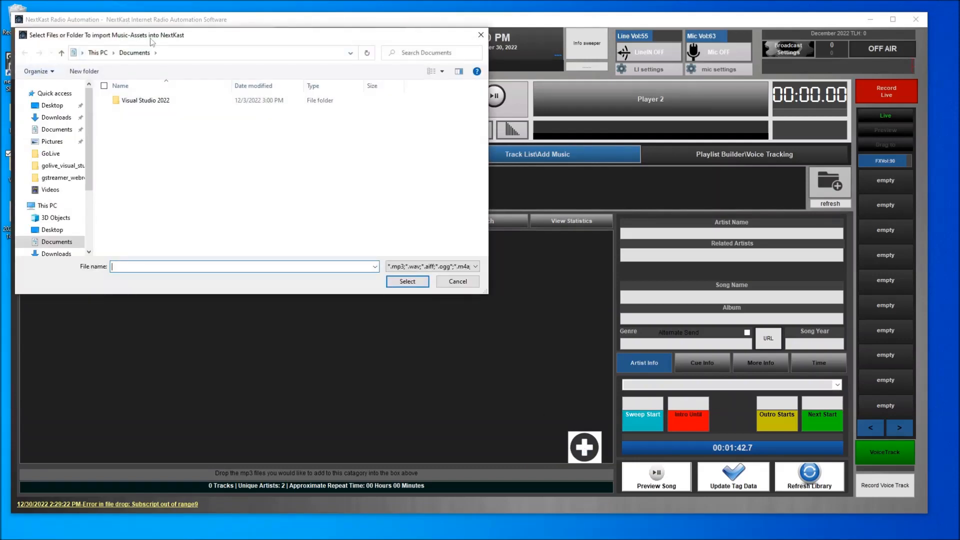
{"action": "left_click_drag", "start_coordinate": [148, 40], "coordinate": [213, 66]}
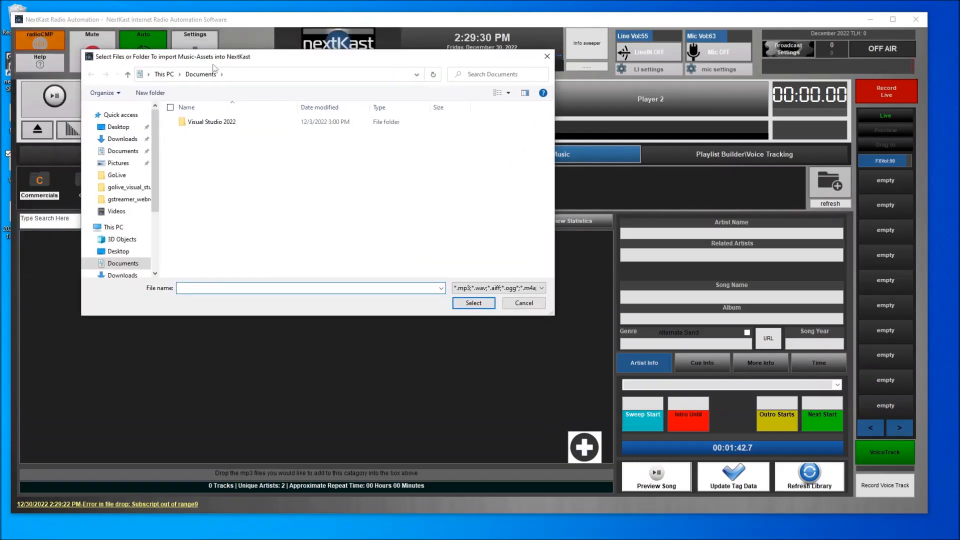
{"action": "left_click", "coordinate": [129, 131]}
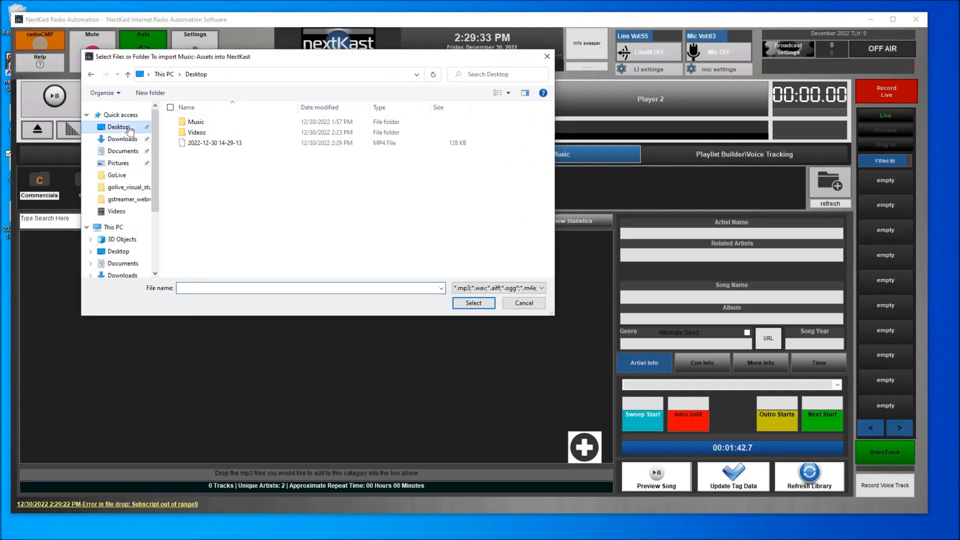
{"action": "double_click", "coordinate": [199, 125]}
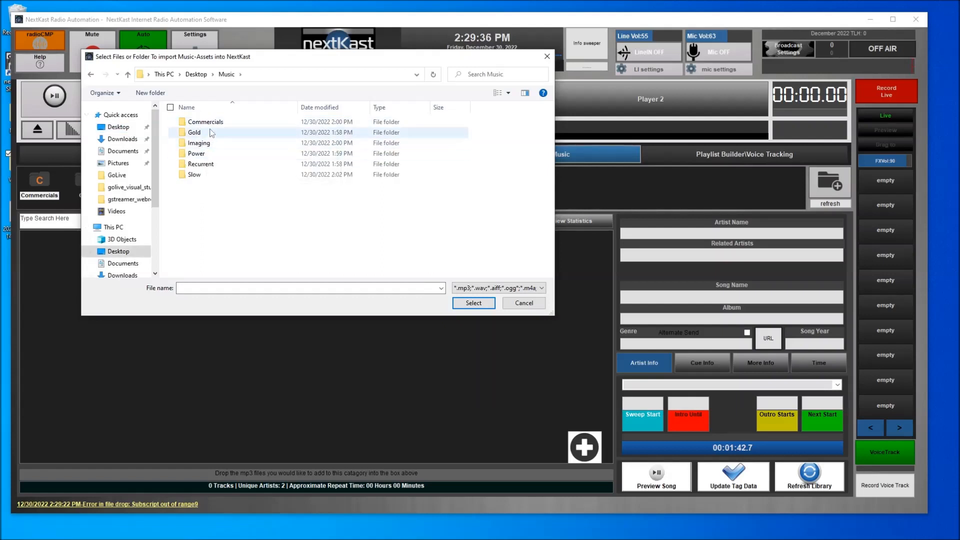
{"action": "double_click", "coordinate": [210, 125]}
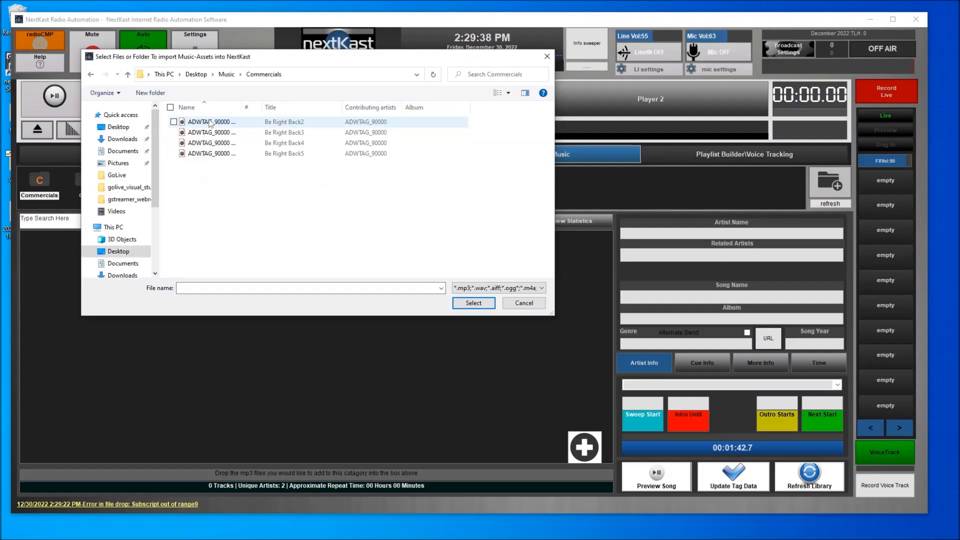
{"action": "left_click", "coordinate": [211, 123]}
{"action": "left_click", "coordinate": [220, 154], "text": "shift"}
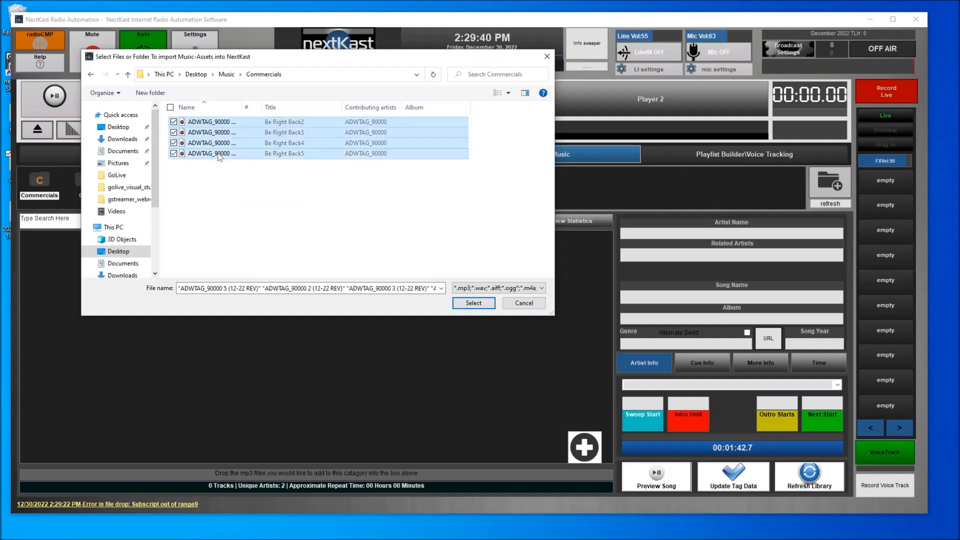
{"action": "left_click", "coordinate": [473, 303]}
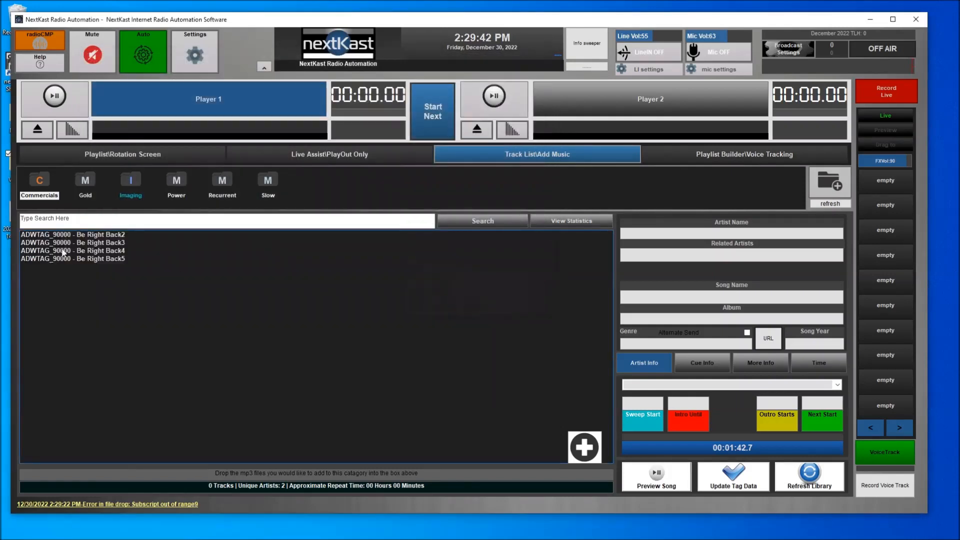
Import all songs from the Music folder's Gold subfolder into the Gold category.
{"action": "left_click", "coordinate": [84, 185]}
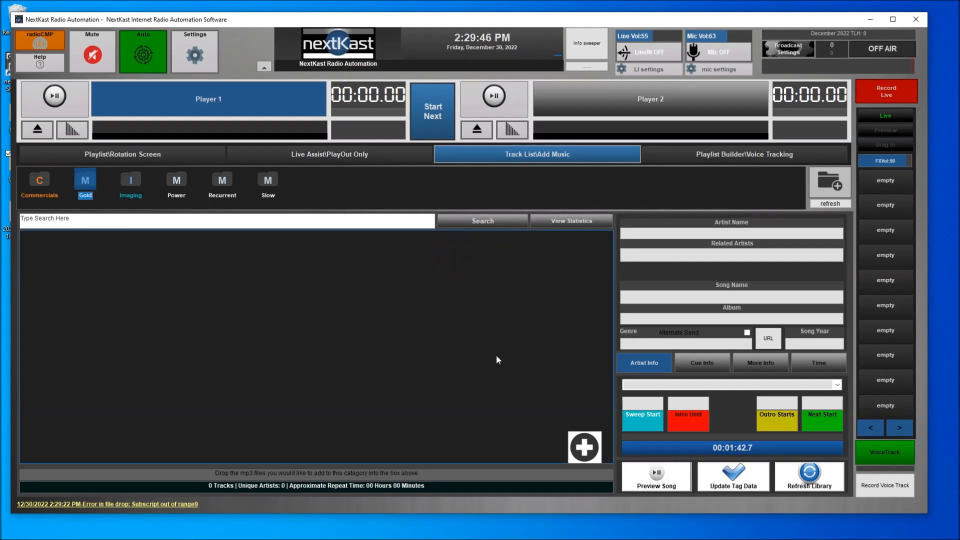
{"action": "left_click", "coordinate": [588, 449]}
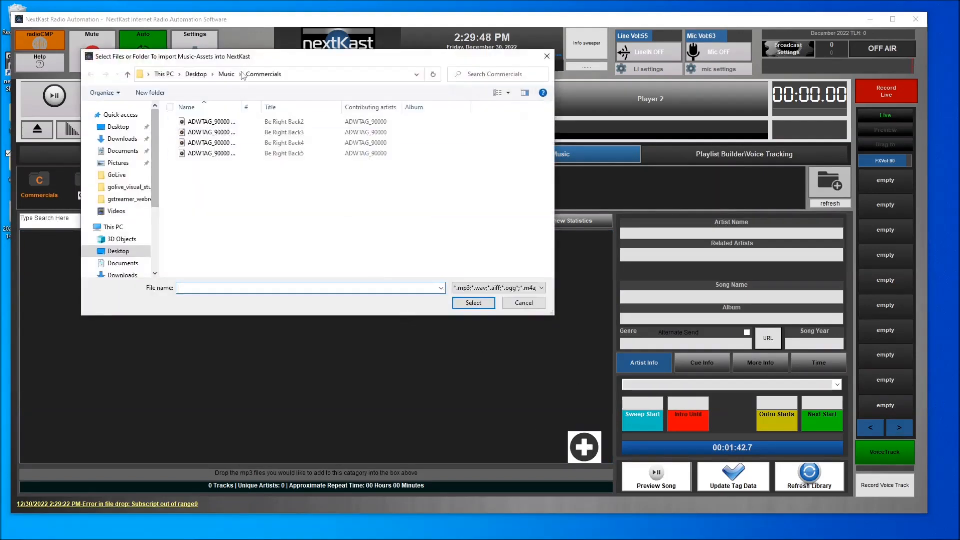
{"action": "left_click", "coordinate": [226, 75]}
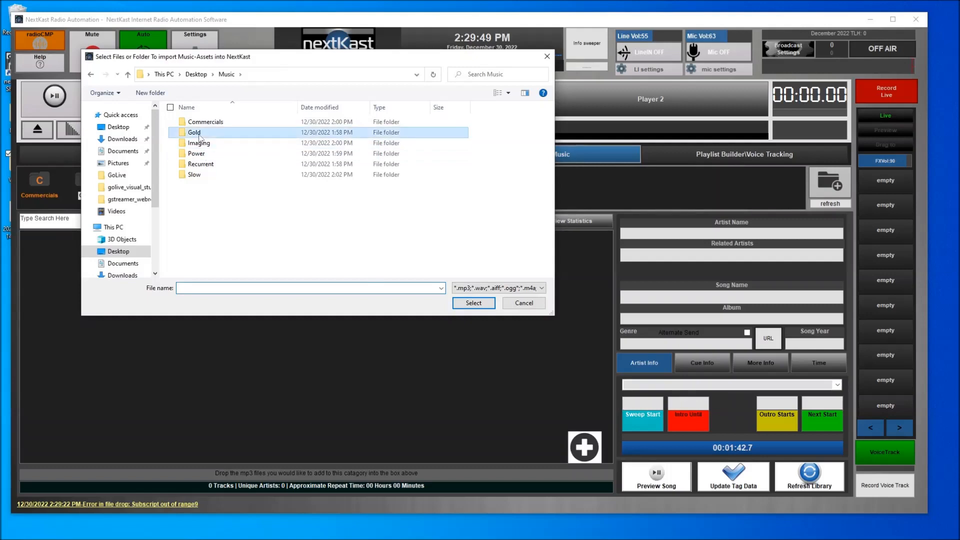
{"action": "double_click", "coordinate": [200, 133]}
{"action": "left_click", "coordinate": [198, 125]}
{"action": "scroll", "coordinate": [500, 210], "scroll_direction": "down", "scroll_amount": 20}
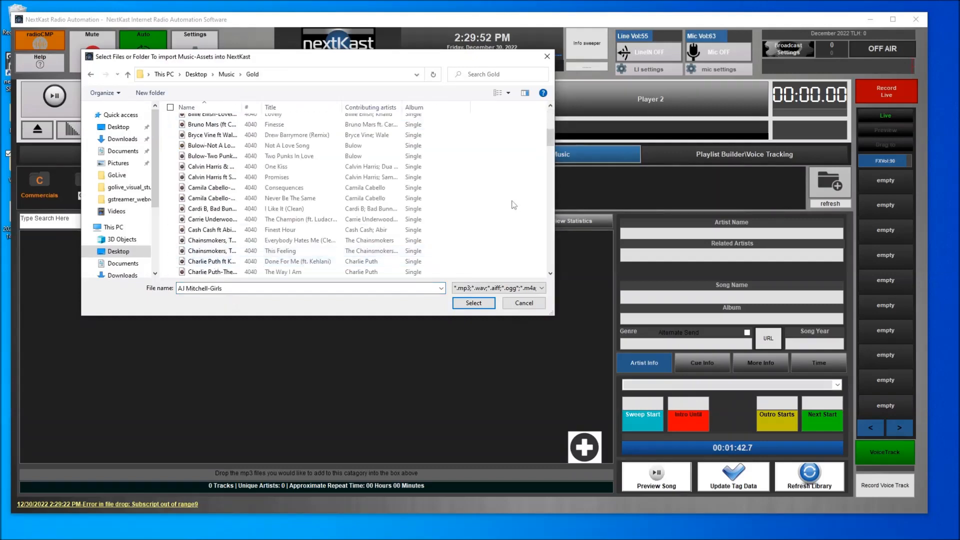
{"action": "scroll", "coordinate": [492, 223], "scroll_direction": "down", "scroll_amount": 20}
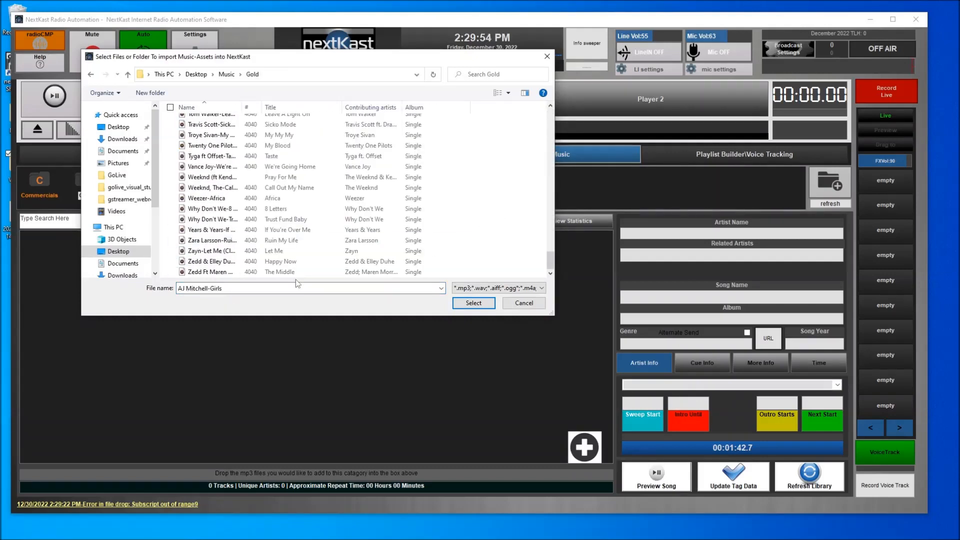
{"action": "left_click", "coordinate": [221, 274], "text": "shift"}
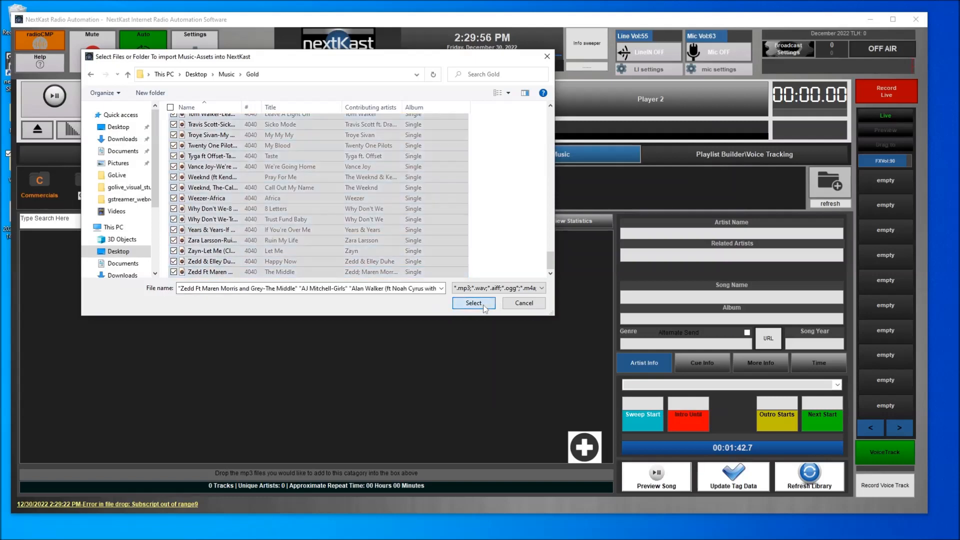
{"action": "left_click", "coordinate": [483, 304]}
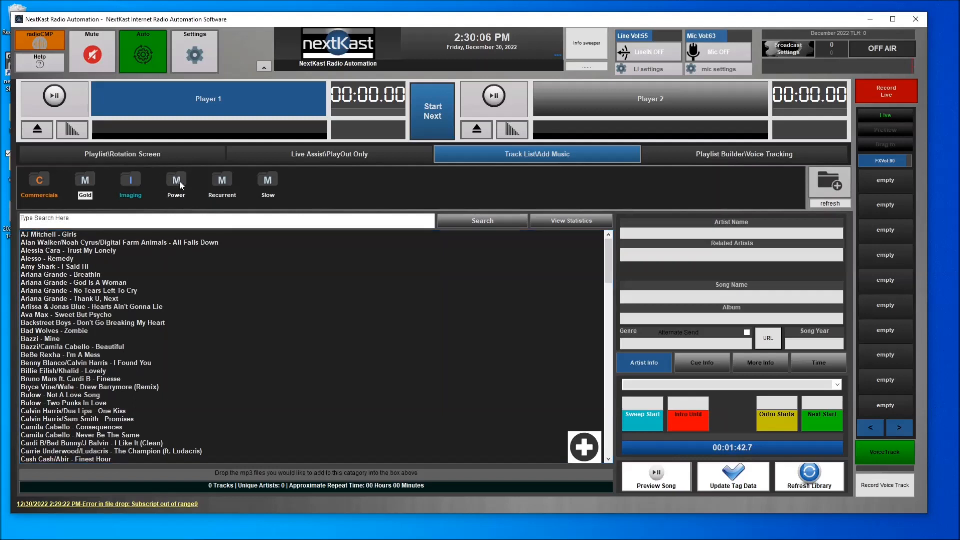
Import the audio files from the Music folder's Imaging subfolder into the Imaging category.
{"action": "left_click", "coordinate": [131, 182]}
{"action": "left_click", "coordinate": [585, 450]}
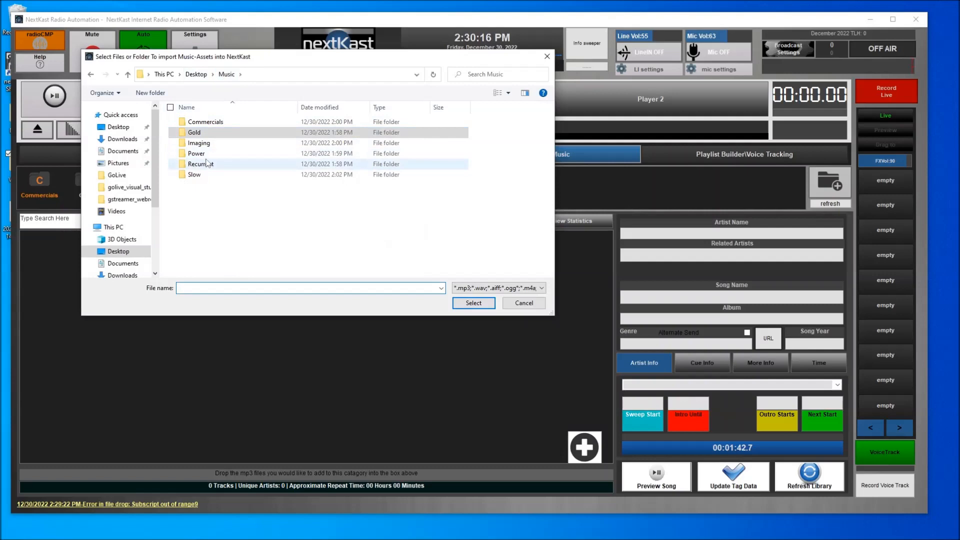
{"action": "double_click", "coordinate": [210, 143]}
{"action": "left_click_drag", "start_coordinate": [210, 131], "coordinate": [233, 276]}
{"action": "left_click", "coordinate": [483, 304]}
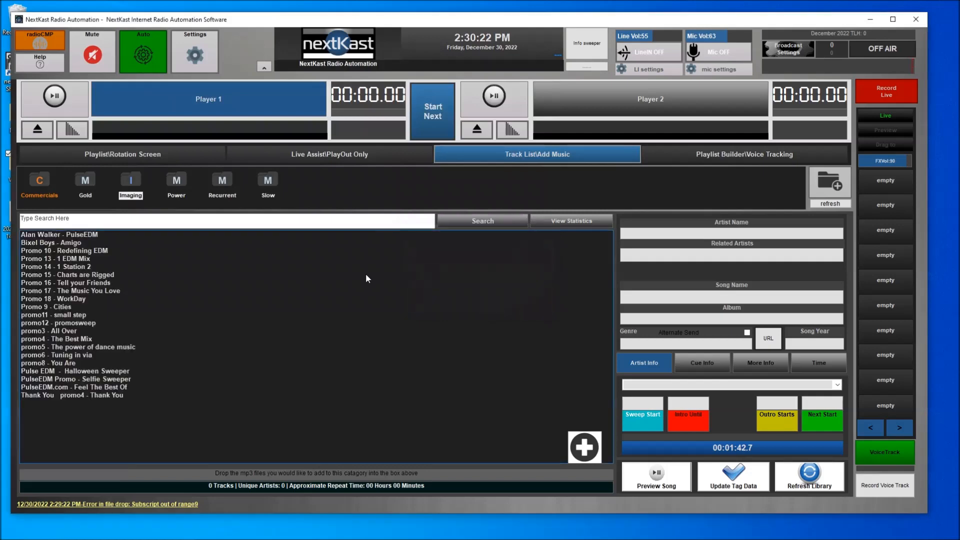
Import all songs from the Music folder's Power subfolder into the Power category.
{"action": "left_click", "coordinate": [170, 180]}
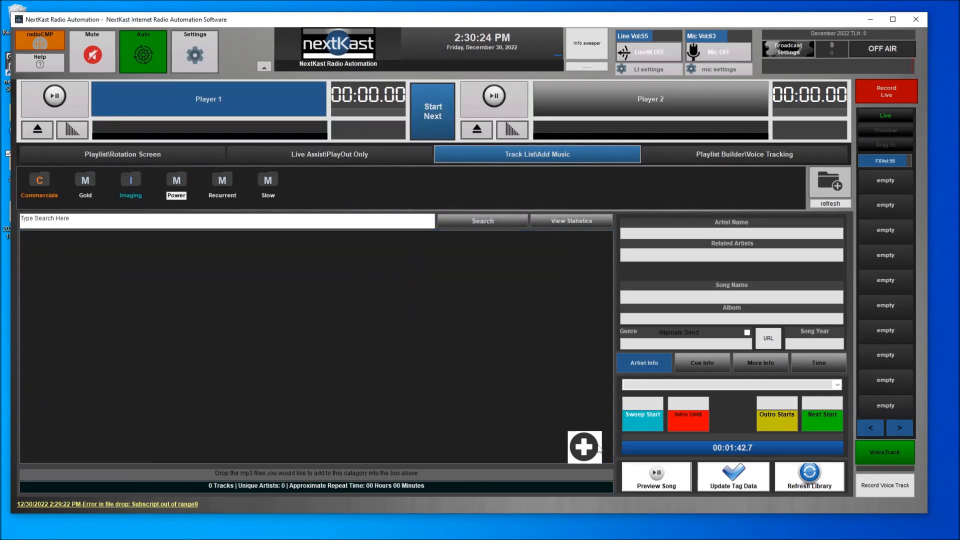
{"action": "left_click", "coordinate": [584, 447]}
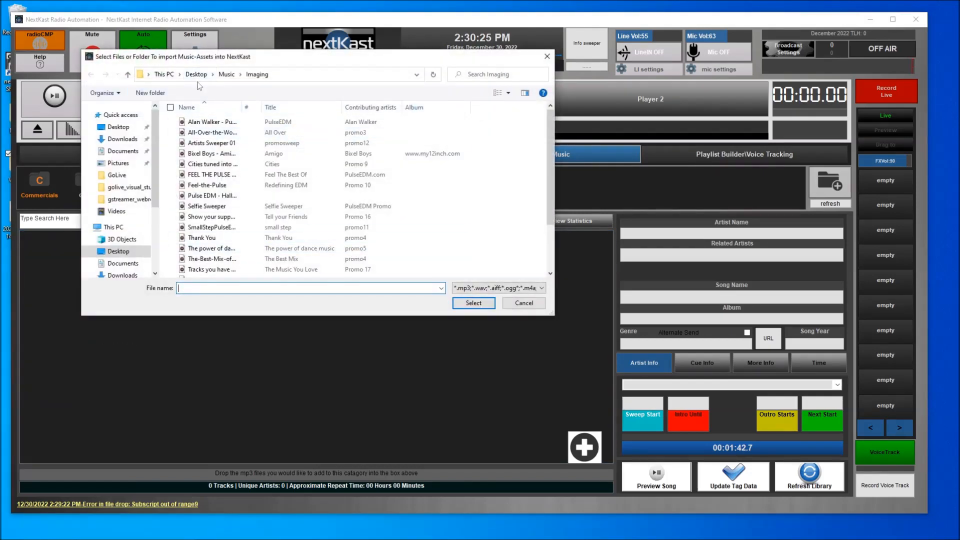
{"action": "left_click", "coordinate": [225, 75]}
{"action": "left_click", "coordinate": [205, 157]}
{"action": "double_click", "coordinate": [205, 158]}
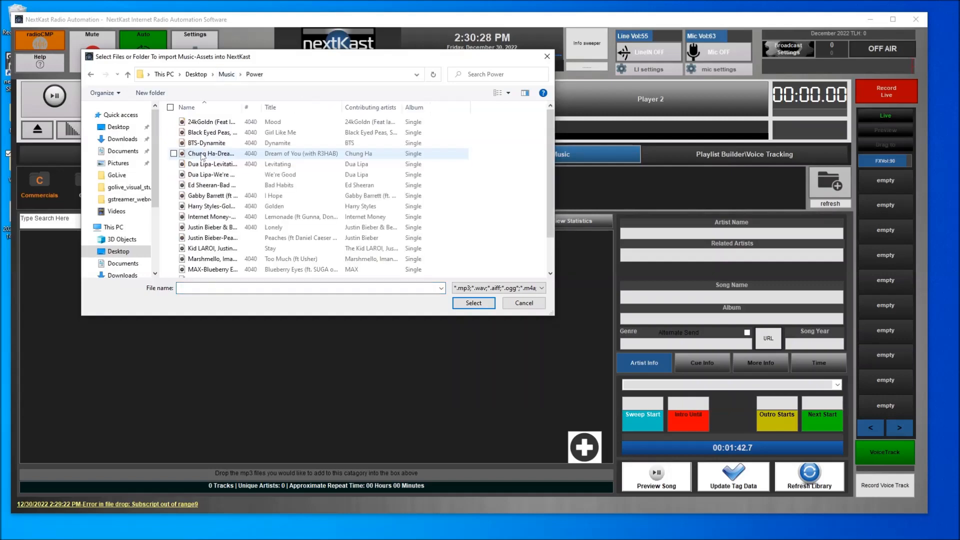
{"action": "left_click", "coordinate": [204, 123]}
{"action": "scroll", "coordinate": [203, 234], "scroll_direction": "down", "scroll_amount": 2}
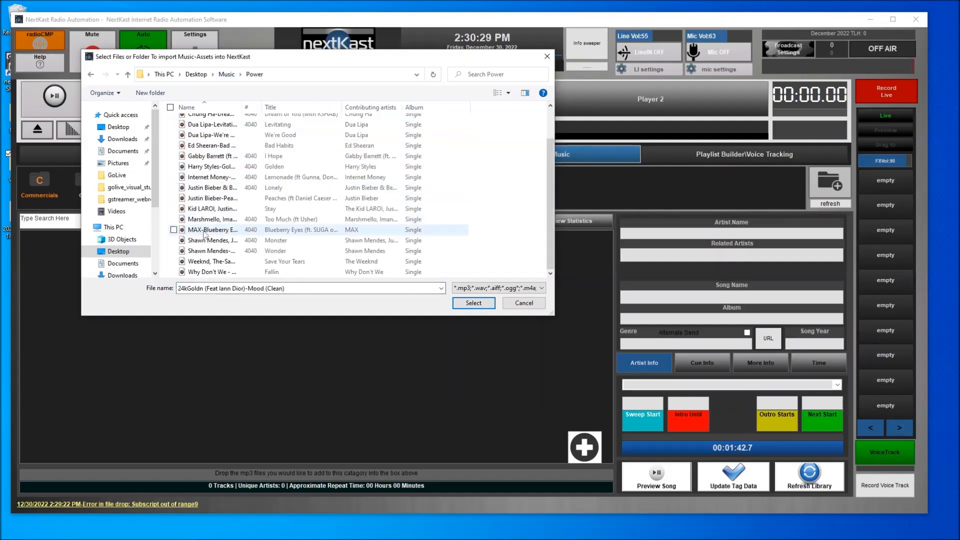
{"action": "left_click", "coordinate": [210, 271], "text": "shift"}
{"action": "left_click", "coordinate": [474, 303]}
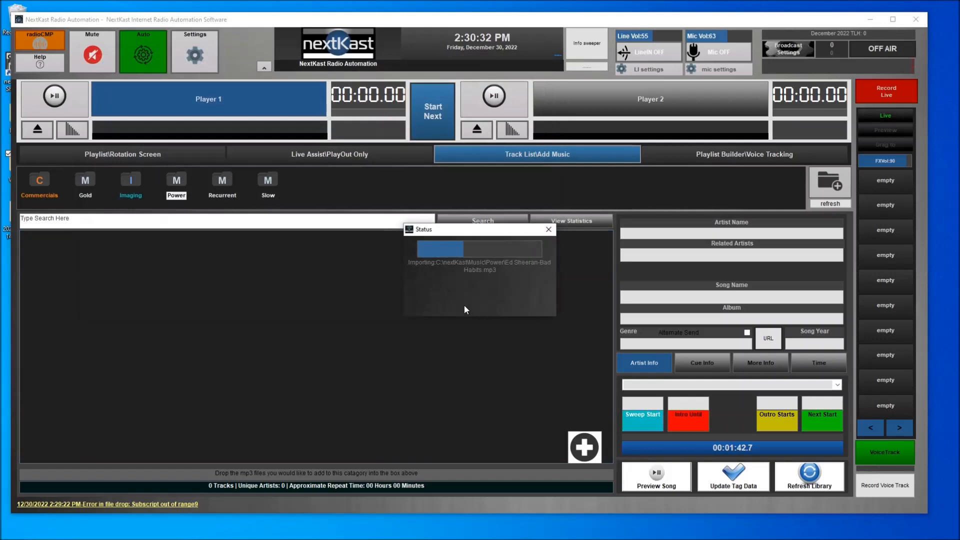
Import all songs from the Music folder's Recurrent subfolder into the Recurrent category.
{"action": "left_click", "coordinate": [584, 446]}
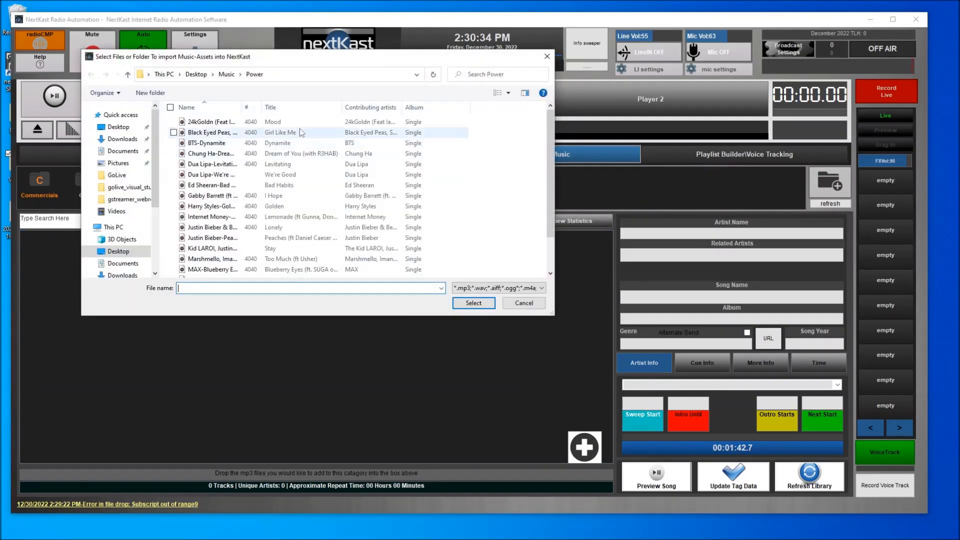
{"action": "left_click", "coordinate": [226, 74]}
{"action": "left_click", "coordinate": [200, 165]}
{"action": "left_click", "coordinate": [202, 122]}
{"action": "scroll", "coordinate": [214, 231], "scroll_direction": "down", "scroll_amount": 10}
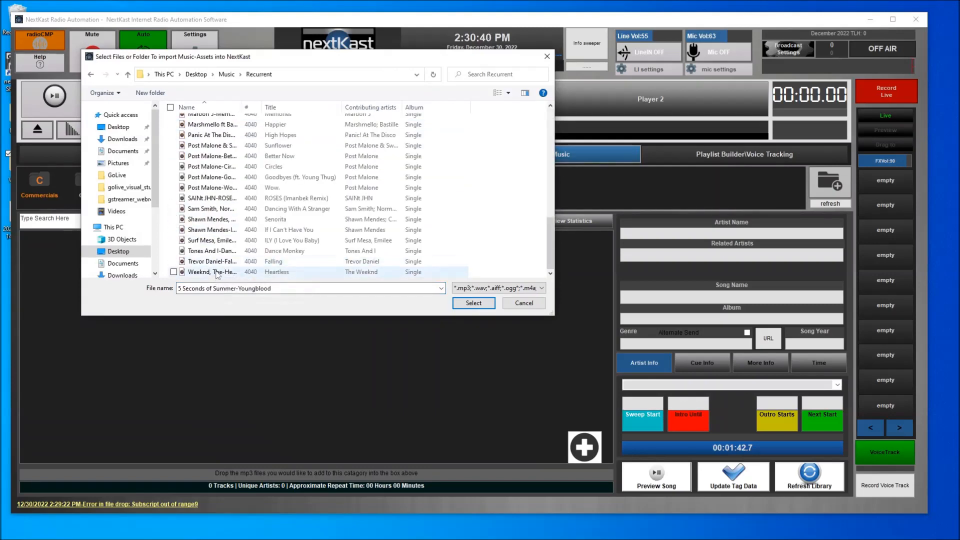
{"action": "left_click", "coordinate": [216, 273], "text": "shift"}
{"action": "left_click", "coordinate": [465, 303]}
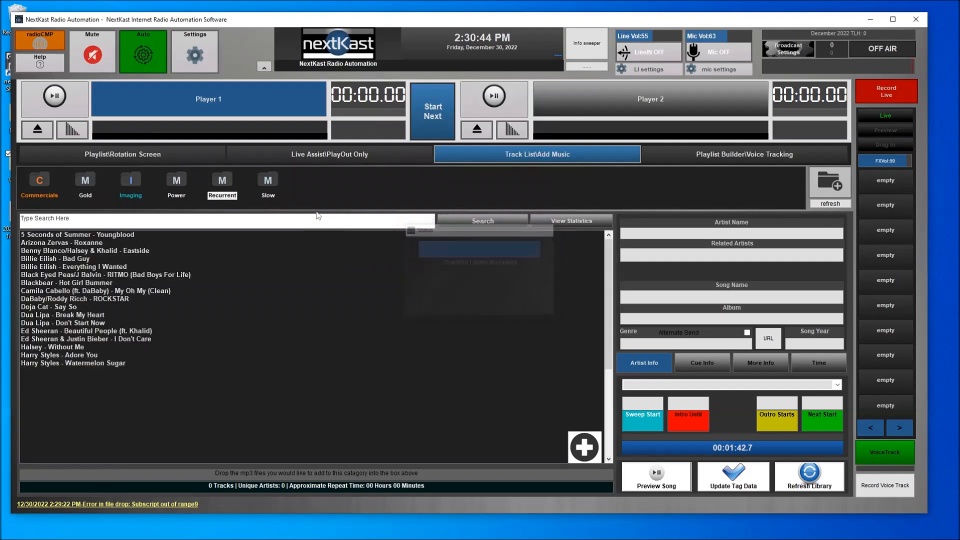
Import all songs from the Music folder's Slow subfolder into the Slow category.
{"action": "left_click", "coordinate": [270, 181]}
{"action": "left_click", "coordinate": [597, 444]}
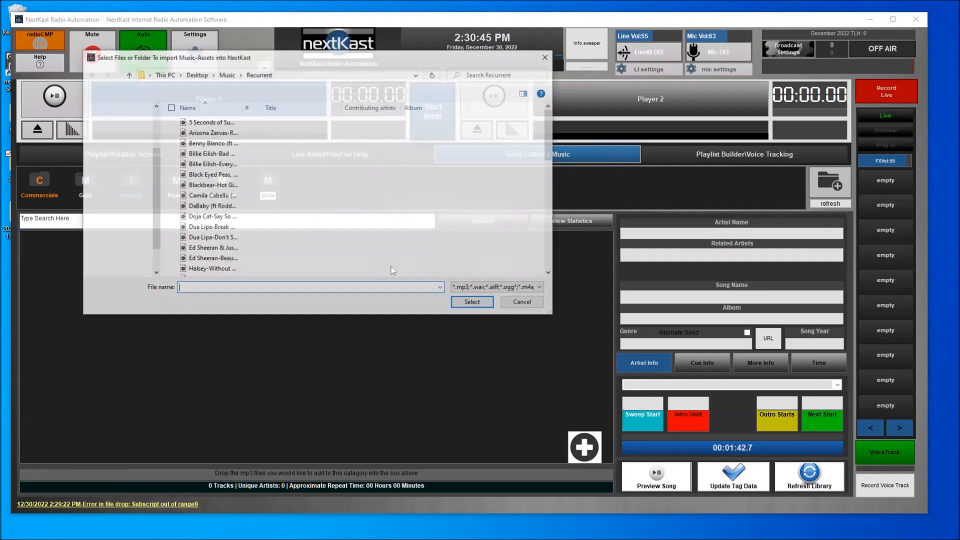
{"action": "left_click", "coordinate": [228, 75]}
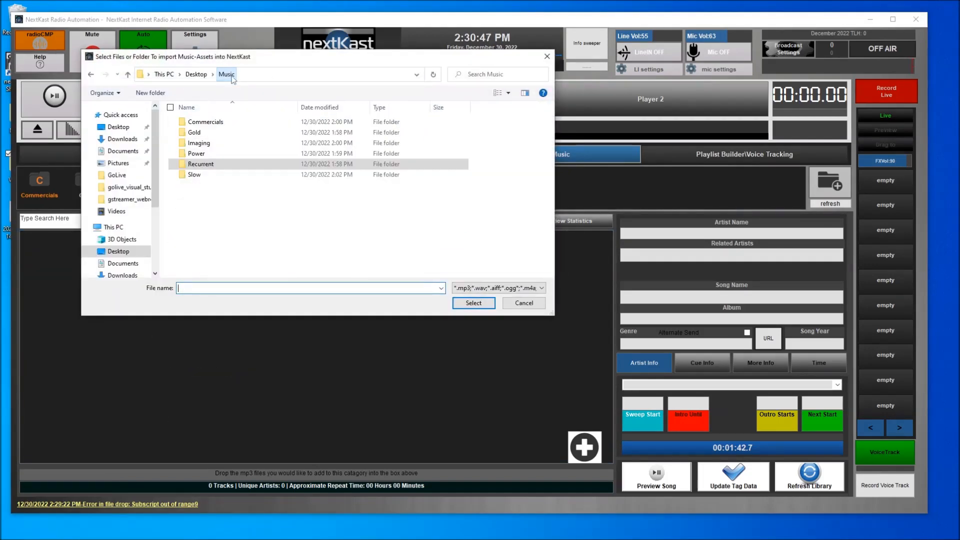
{"action": "double_click", "coordinate": [195, 174]}
{"action": "left_click", "coordinate": [210, 121]}
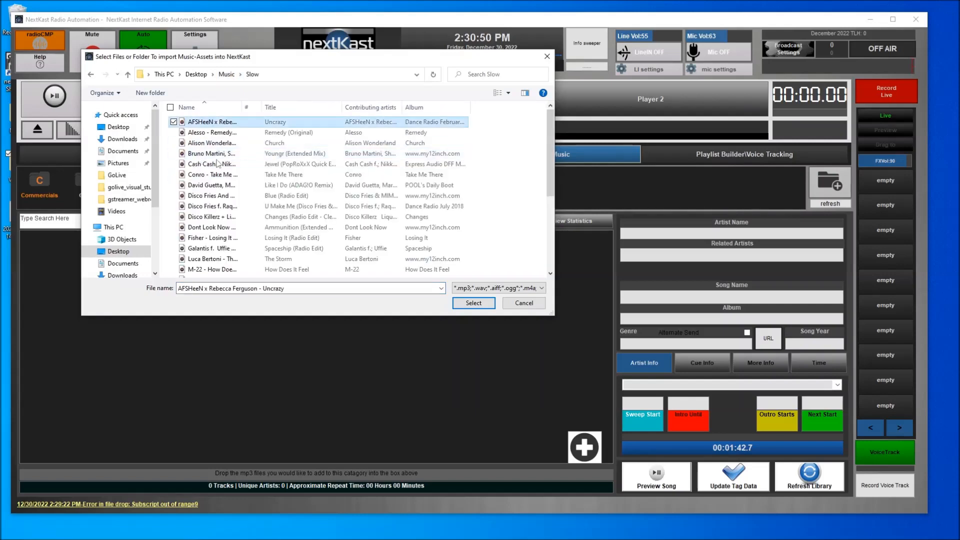
{"action": "scroll", "coordinate": [212, 150], "scroll_direction": "down", "scroll_amount": 5}
{"action": "left_click", "coordinate": [226, 273], "text": "shift"}
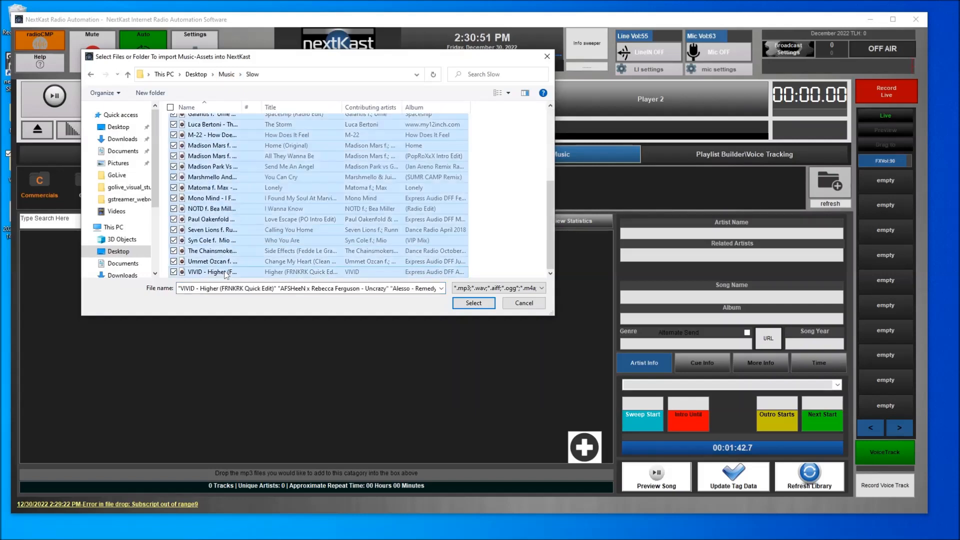
{"action": "left_click", "coordinate": [487, 302]}
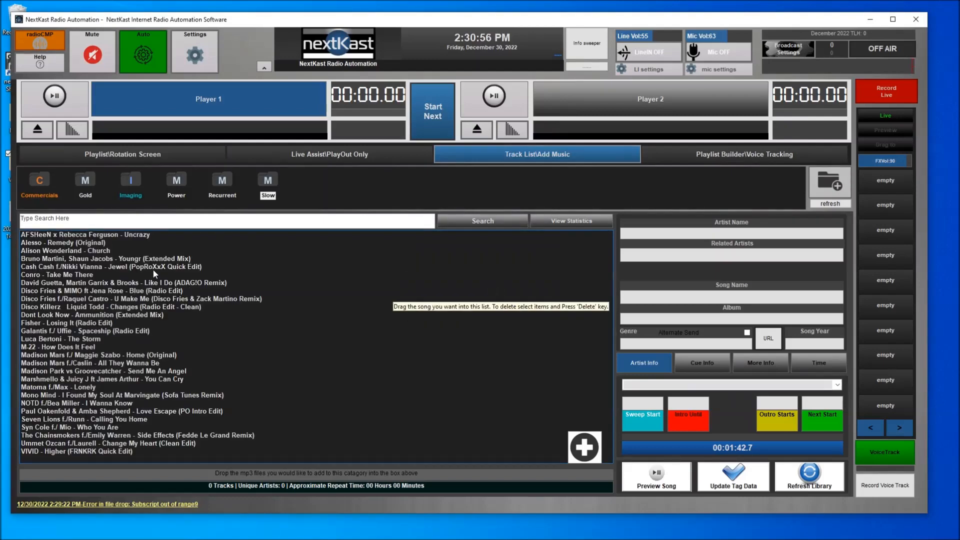
Review the imported track lists of the Commercials, Gold, Imaging, Power, Recurrent and Slow categories.
{"action": "left_click", "coordinate": [40, 181]}
{"action": "left_click", "coordinate": [85, 181]}
{"action": "left_click", "coordinate": [129, 184]}
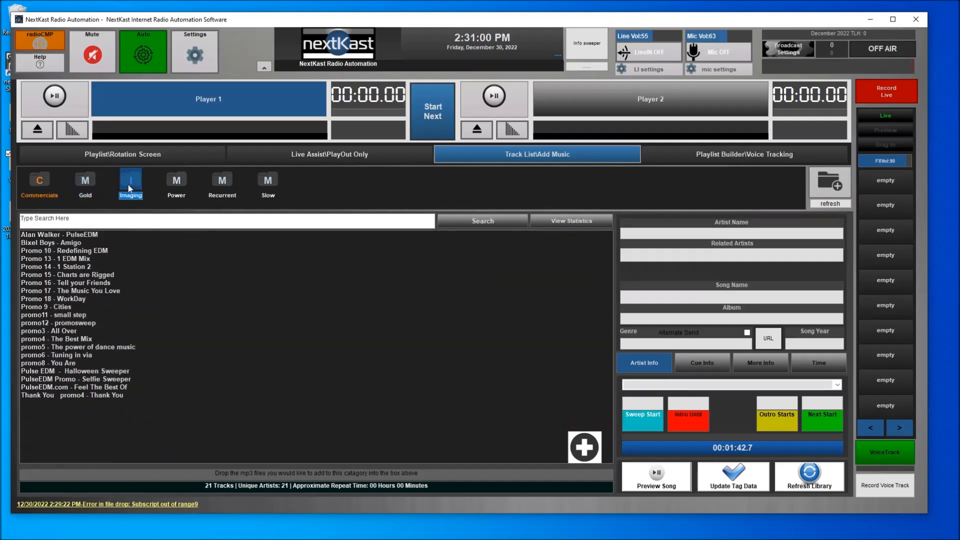
{"action": "left_click", "coordinate": [176, 182]}
{"action": "left_click", "coordinate": [222, 182]}
{"action": "left_click", "coordinate": [265, 185]}
{"action": "left_click", "coordinate": [229, 183]}
{"action": "left_click", "coordinate": [170, 185]}
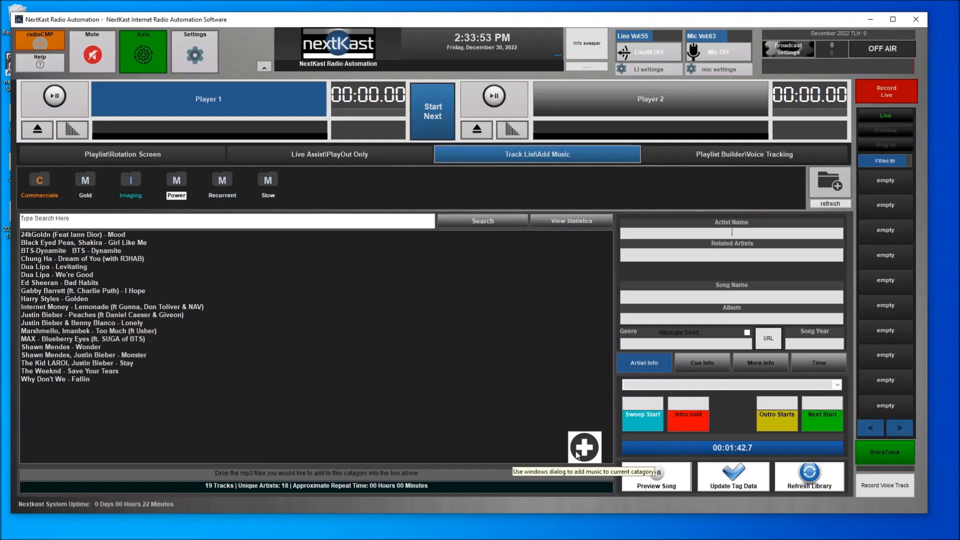
Open the import dialog for the Power category and check which audio file types it accepts.
{"action": "left_click", "coordinate": [577, 452]}
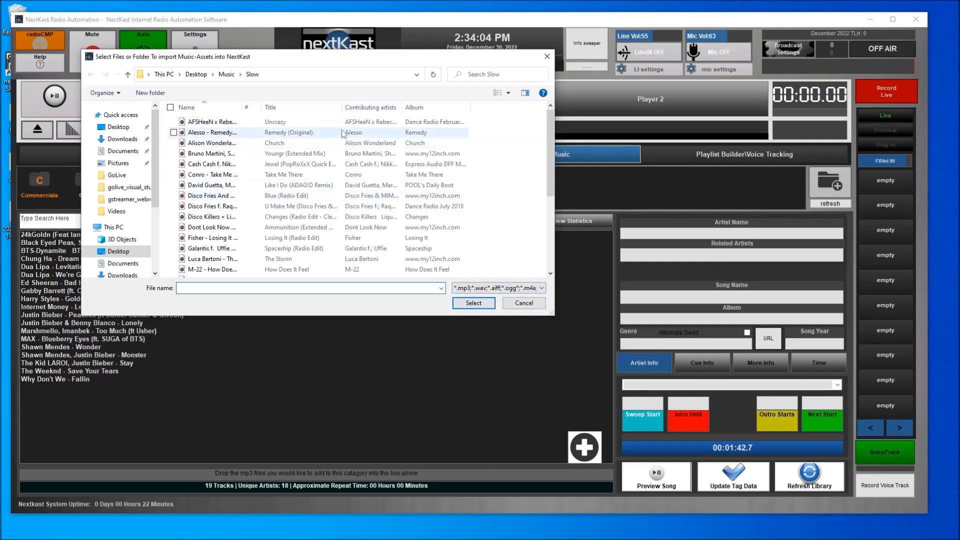
{"action": "left_click", "coordinate": [500, 288]}
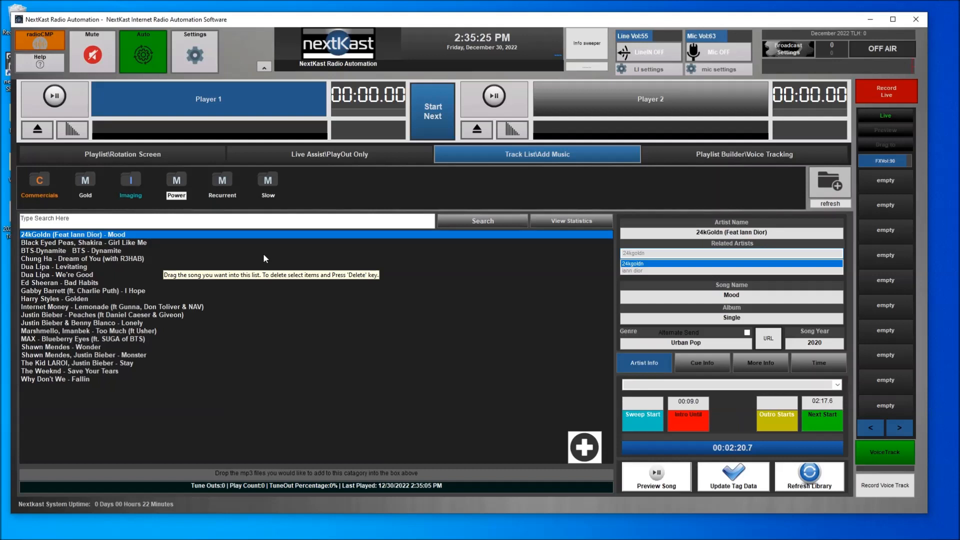
Examine the tag data of Dua Lipa's Levitating and the related artists of Gabby Barrett's I Hope in the Power category.
{"action": "left_click", "coordinate": [62, 268]}
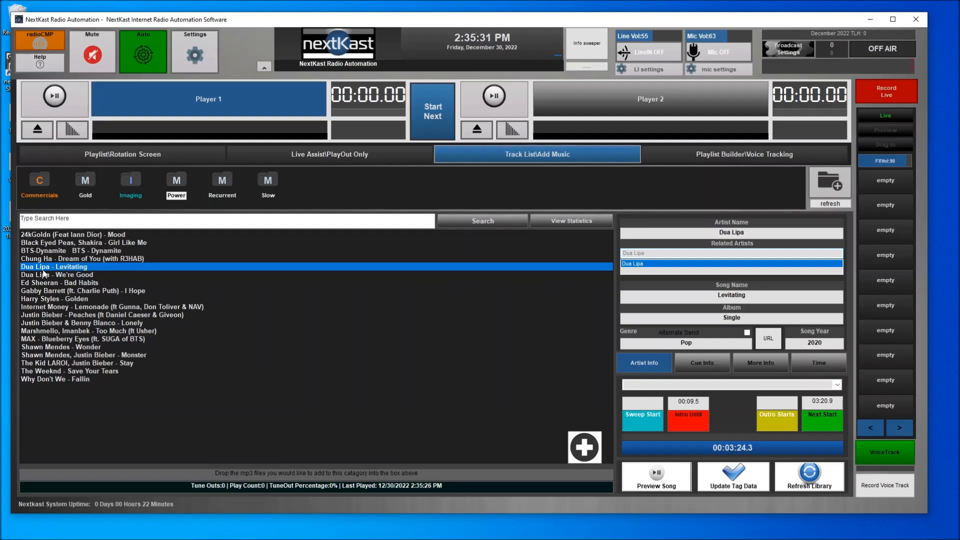
{"action": "left_click", "coordinate": [115, 291]}
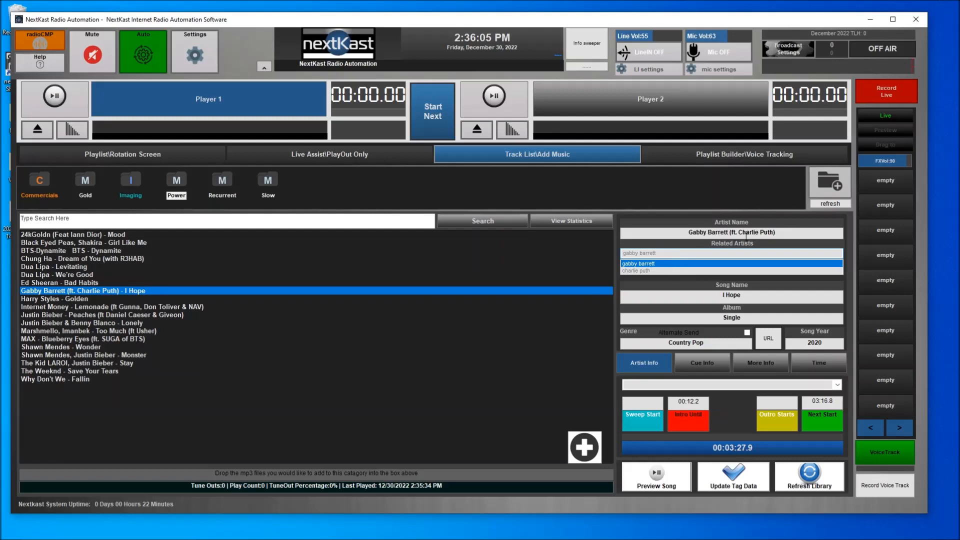
{"action": "left_click", "coordinate": [633, 270]}
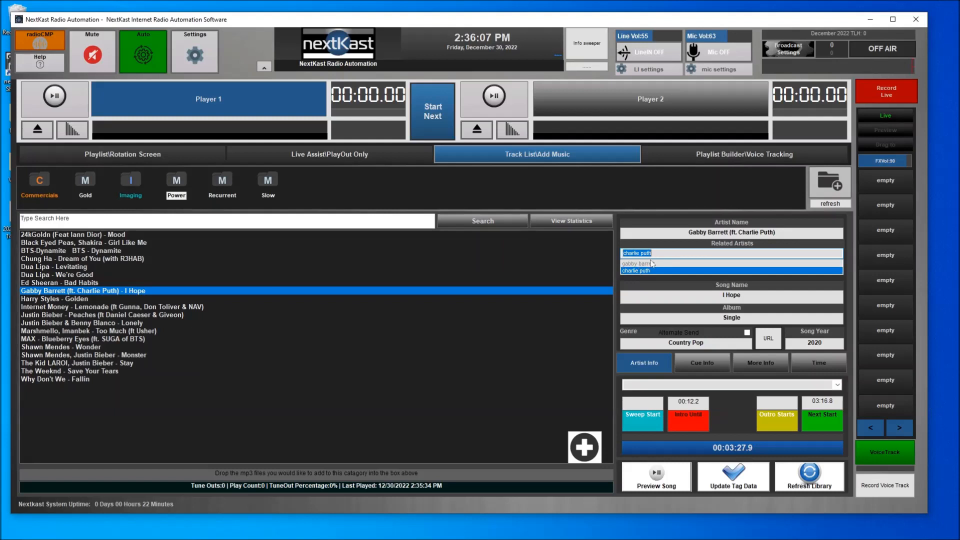
{"action": "left_click", "coordinate": [653, 264]}
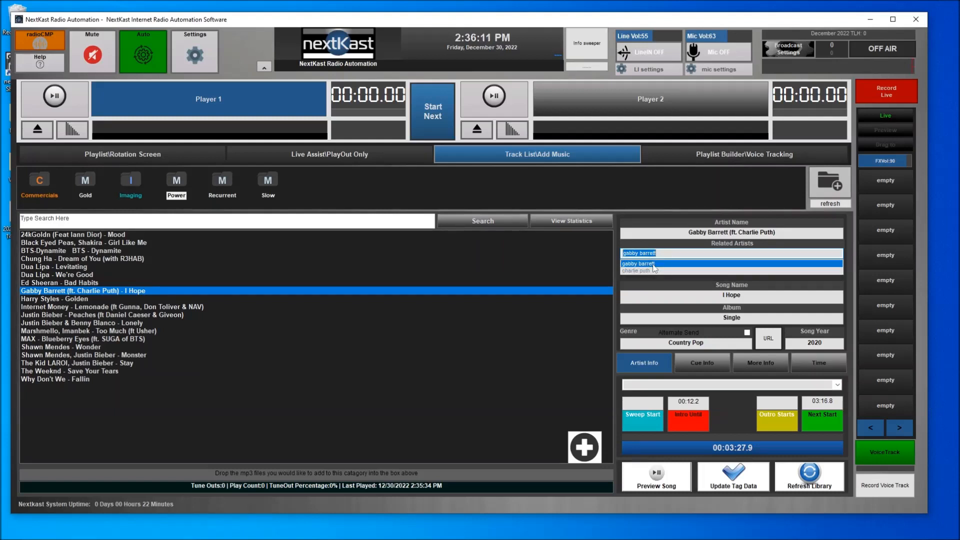
Examine the related artists of Finest Hour by Cash Cash/Abir and Taki Taki by DJ Snake in the Gold category.
{"action": "left_click", "coordinate": [86, 182]}
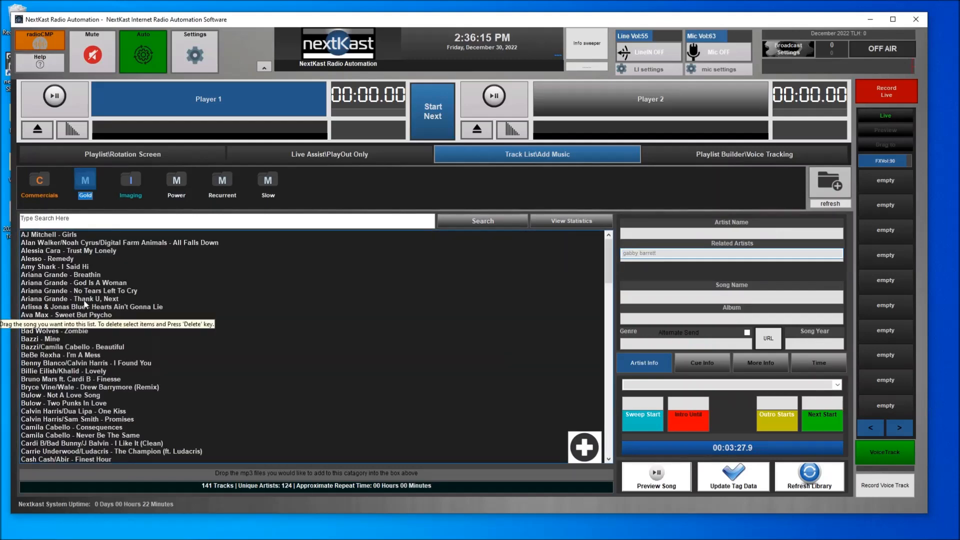
{"action": "scroll", "coordinate": [56, 384], "scroll_direction": "down", "scroll_amount": 5}
{"action": "scroll", "coordinate": [56, 384], "scroll_direction": "down", "scroll_amount": 3}
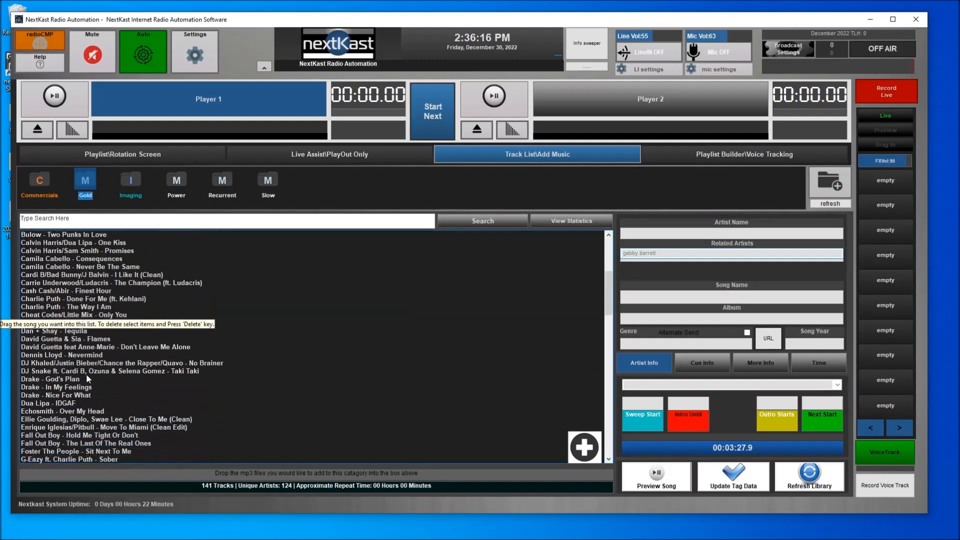
{"action": "left_click", "coordinate": [65, 294]}
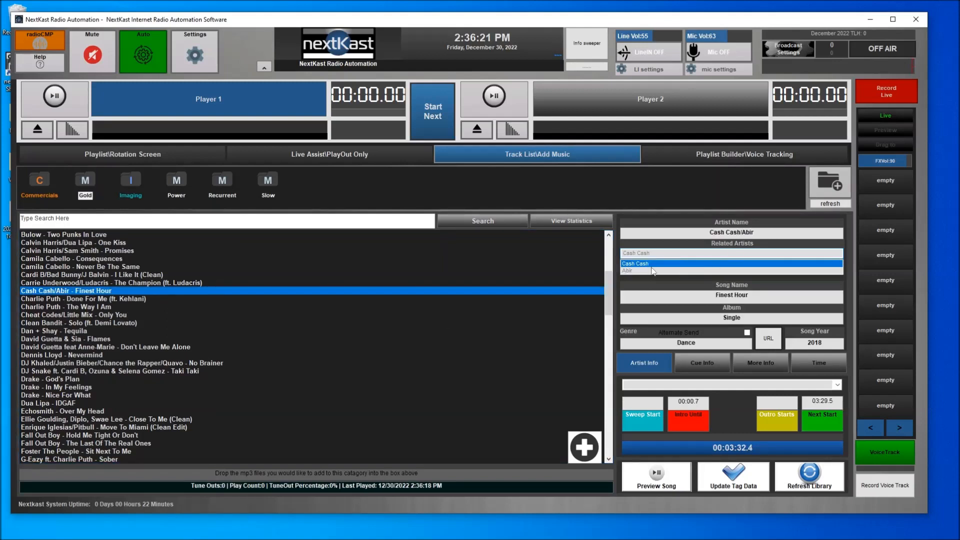
{"action": "left_click", "coordinate": [656, 253]}
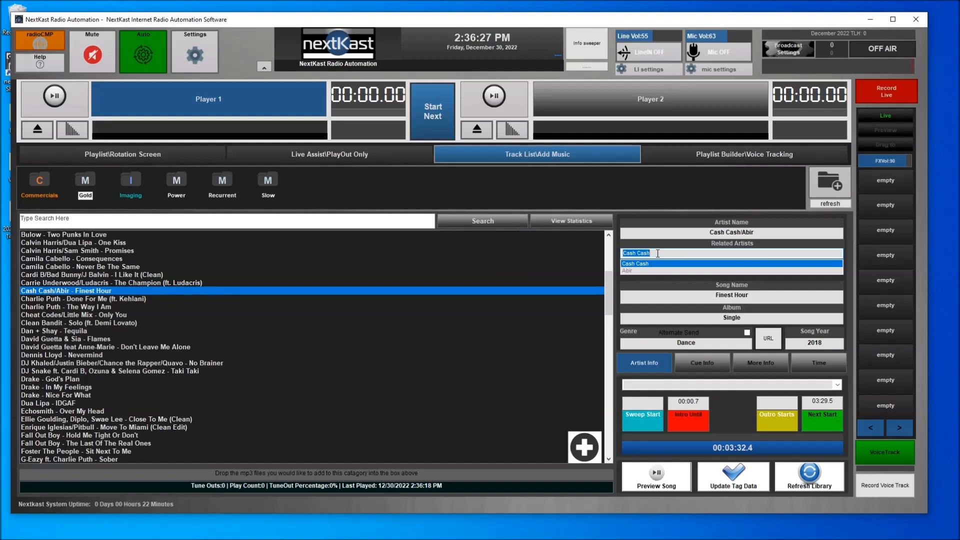
{"action": "left_click", "coordinate": [175, 372]}
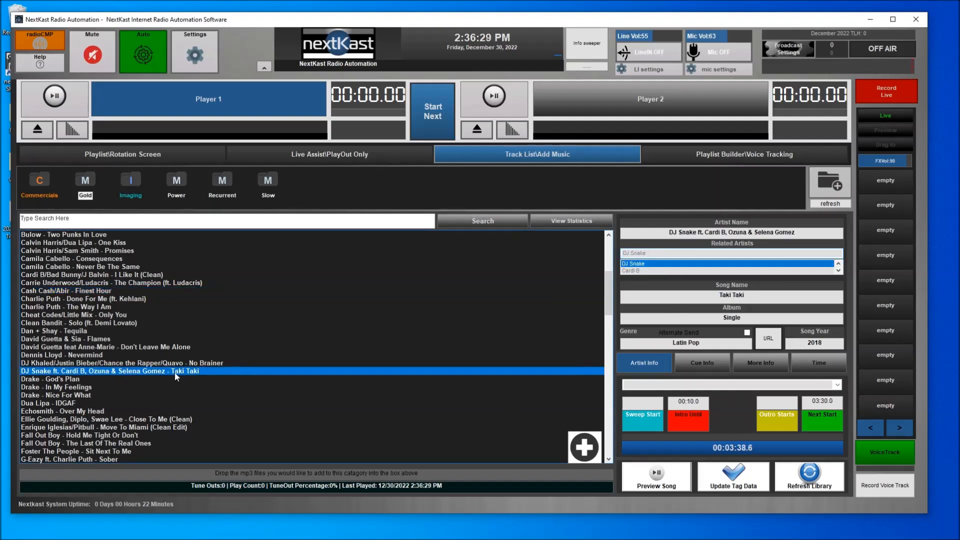
{"action": "left_click", "coordinate": [838, 271]}
{"action": "left_click", "coordinate": [839, 270]}
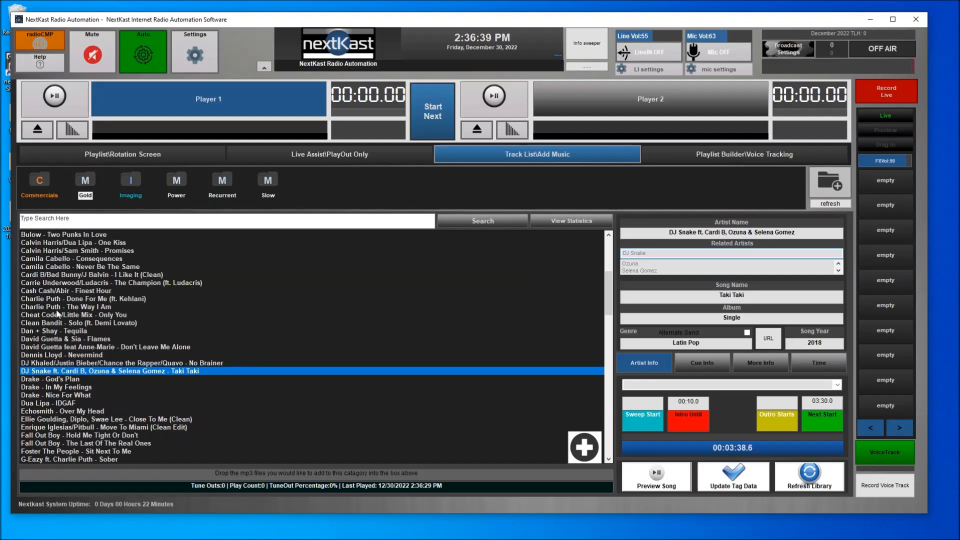
Preview DJ Snake's Taki Taki and set its Intro Until cue to 00:14.5.
{"action": "left_click", "coordinate": [91, 372]}
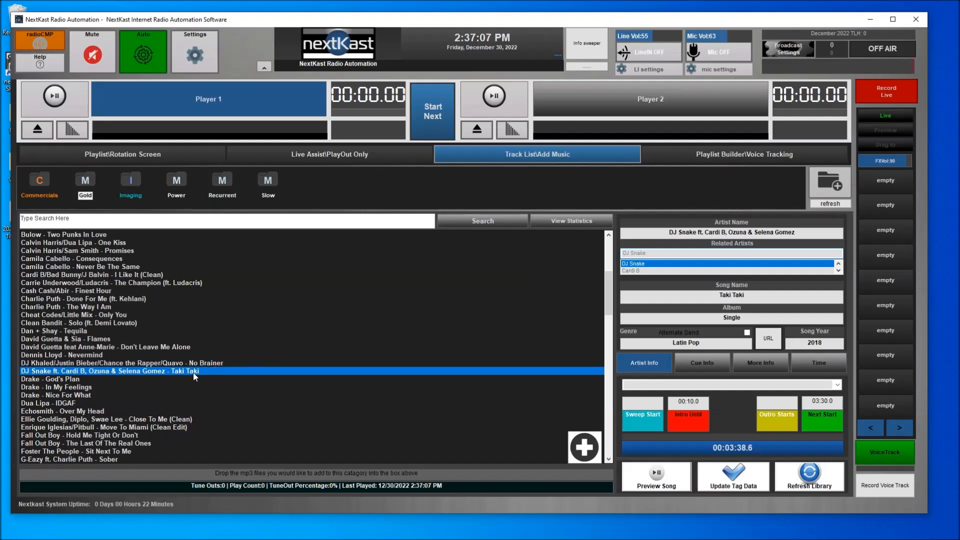
{"action": "left_click", "coordinate": [658, 480]}
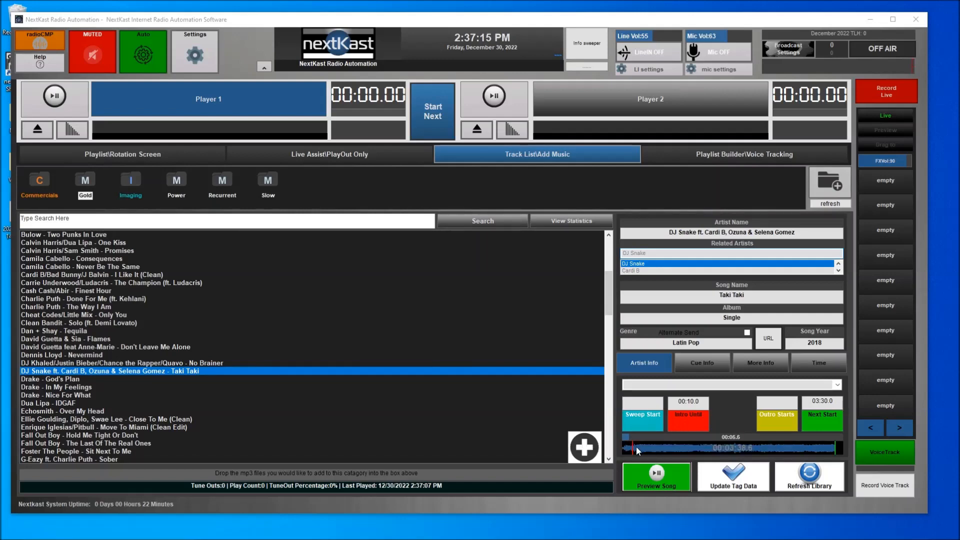
{"action": "left_click", "coordinate": [685, 424]}
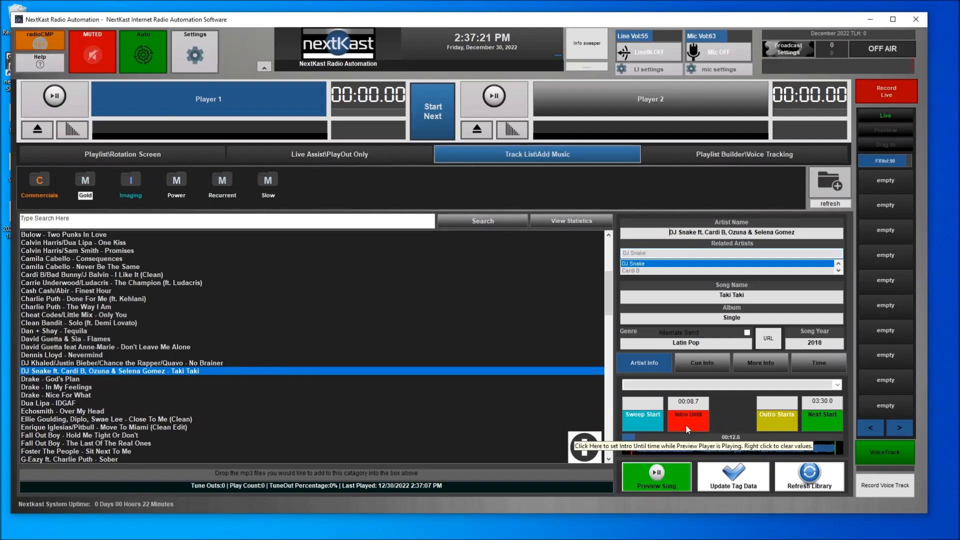
{"action": "right_click", "coordinate": [686, 425]}
{"action": "left_click", "coordinate": [683, 422]}
Set a Next Start cue for Taki Taki near the end of the song, clear it again, and stop the preview.
{"action": "left_click", "coordinate": [818, 446]}
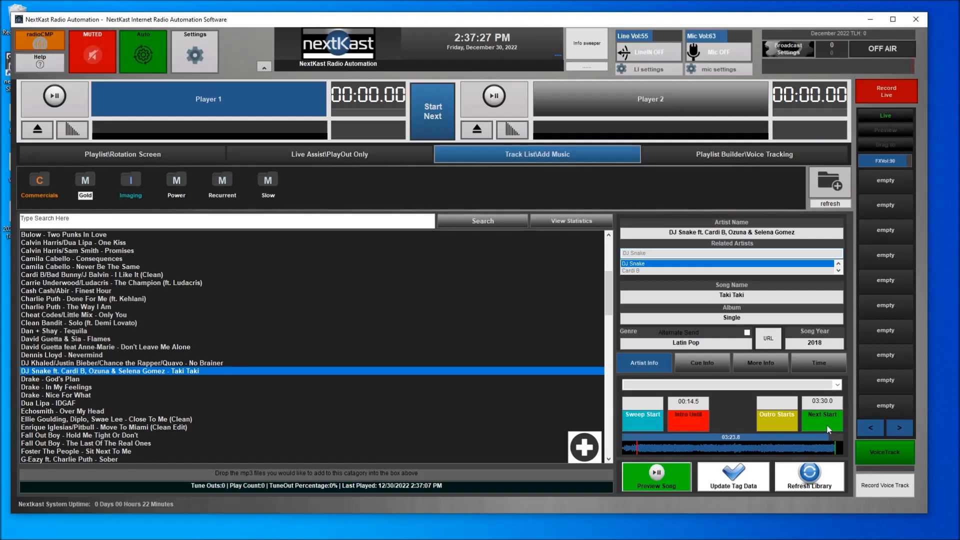
{"action": "left_click", "coordinate": [827, 424]}
{"action": "right_click", "coordinate": [831, 426]}
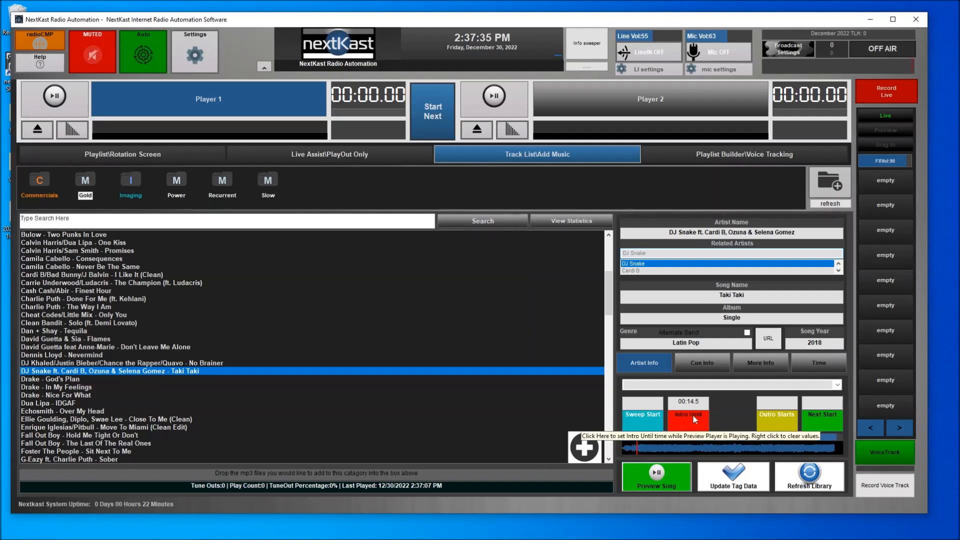
{"action": "left_click", "coordinate": [664, 484]}
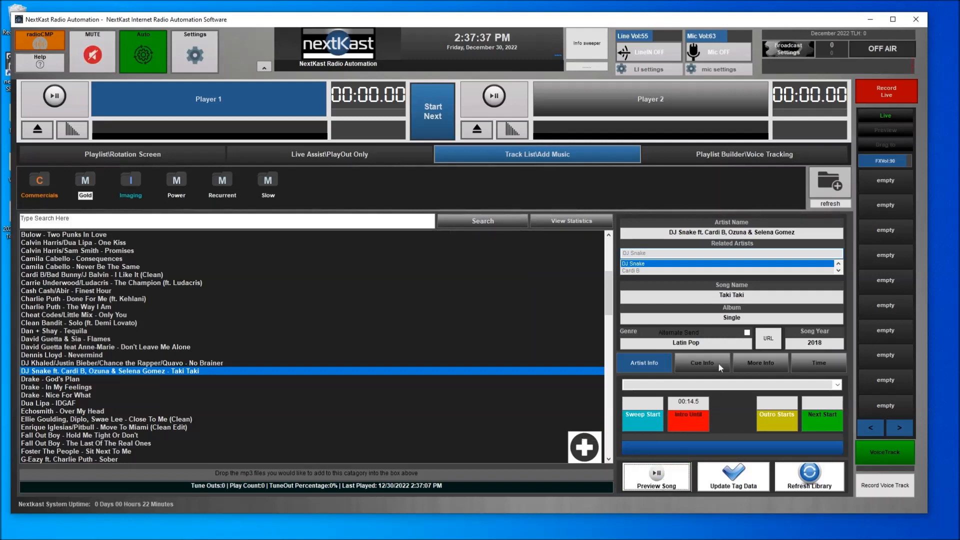
Review Taki Taki's cue info, additional info and hourly play-time grid, and return to its artist info.
{"action": "left_click", "coordinate": [701, 364]}
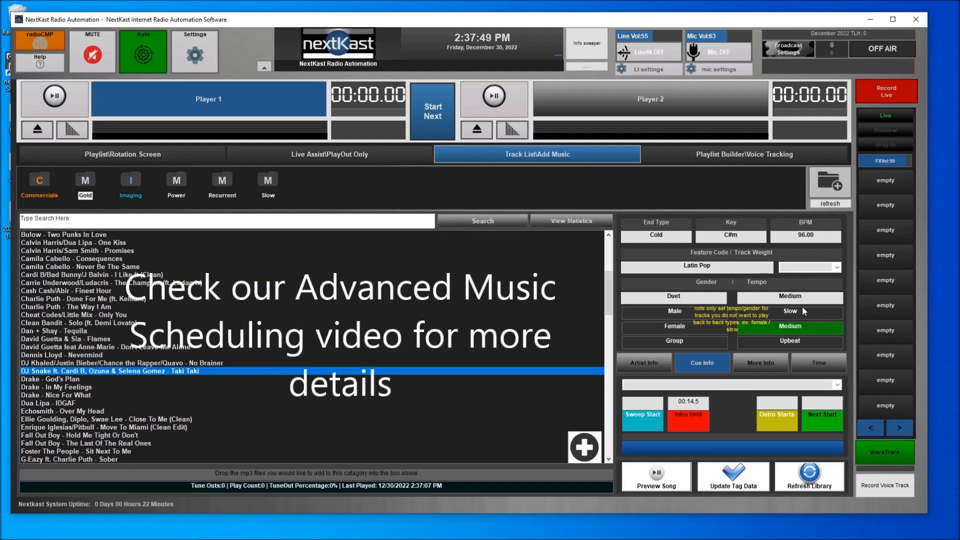
{"action": "left_click", "coordinate": [761, 364]}
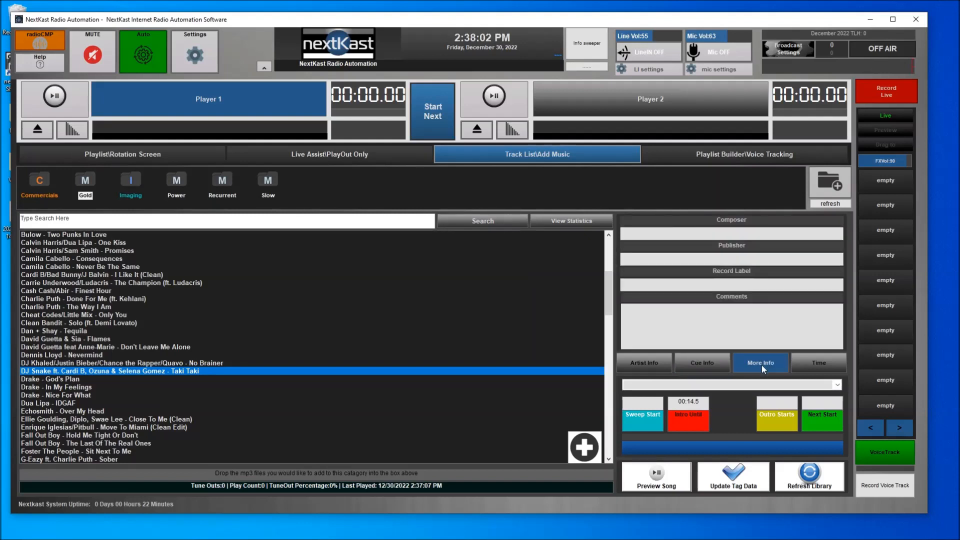
{"action": "left_click", "coordinate": [821, 362]}
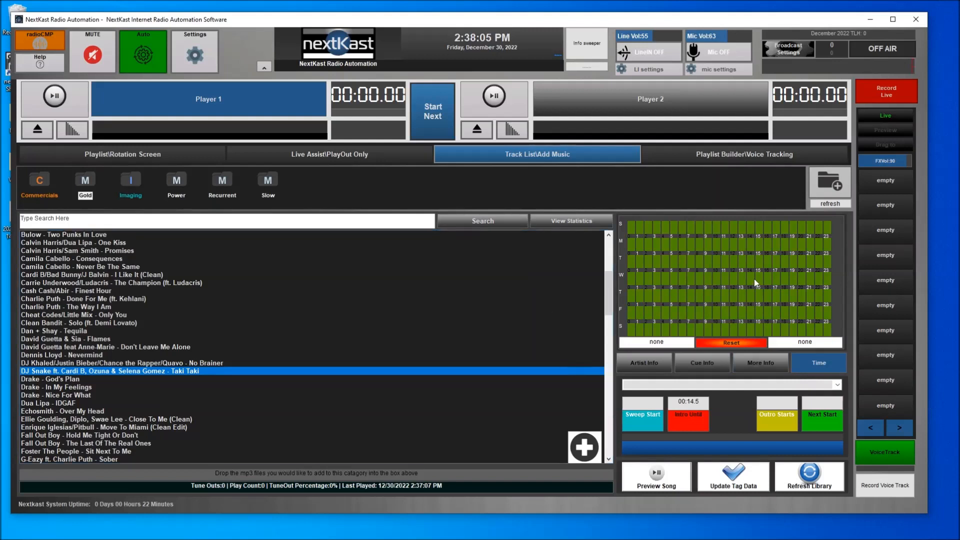
{"action": "left_click", "coordinate": [649, 364]}
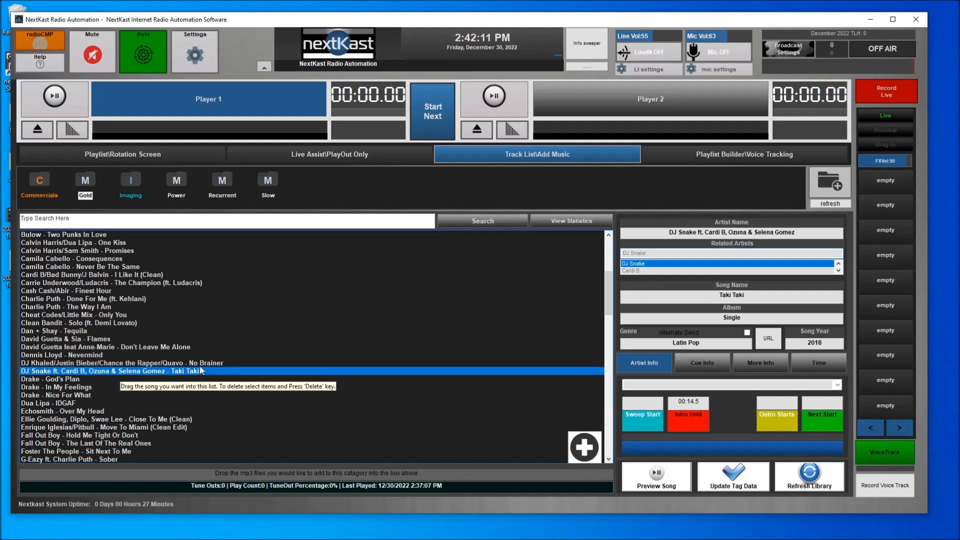
Play Taki Taki in the Cue Editor, setting its Intro Until cue to 00:03.6 and its End Type to cold.
{"action": "double_click", "coordinate": [188, 374]}
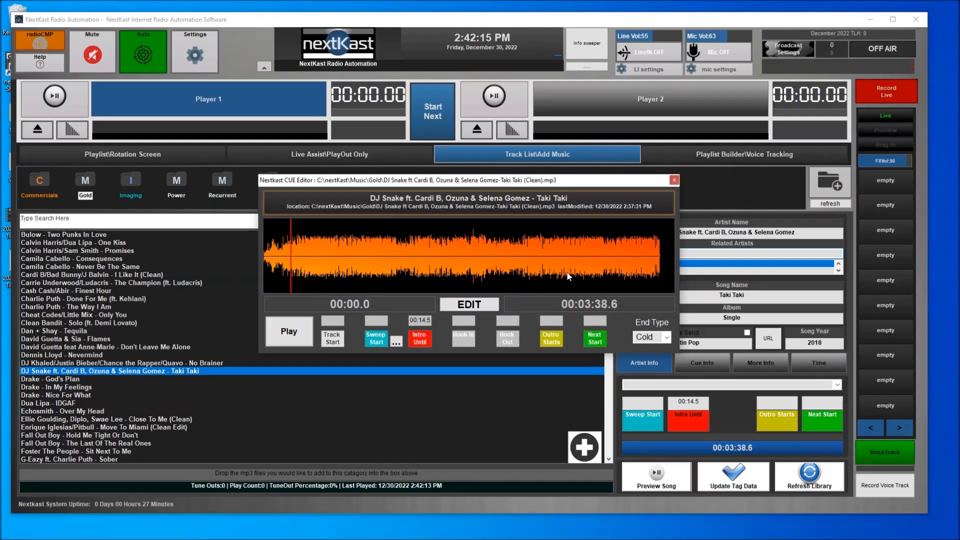
{"action": "left_click", "coordinate": [297, 338]}
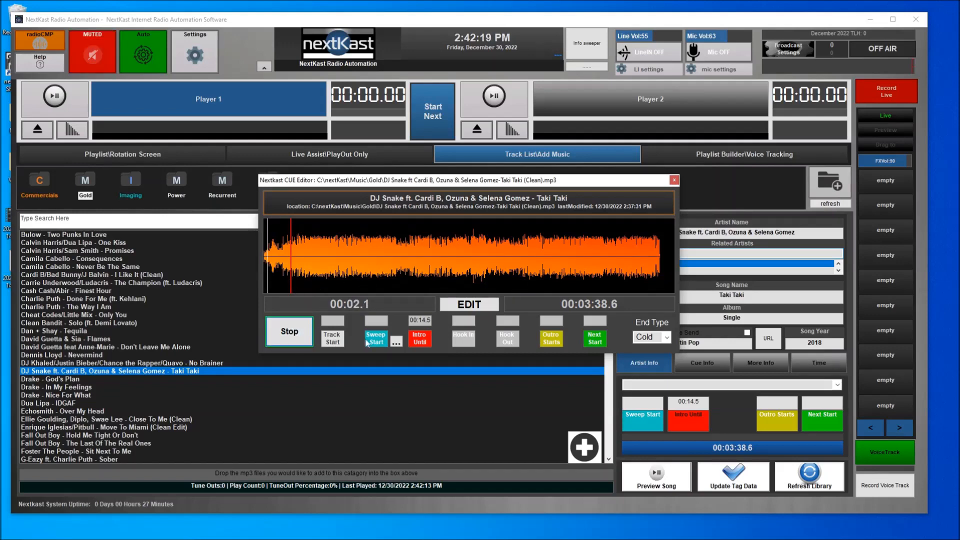
{"action": "left_click", "coordinate": [427, 336]}
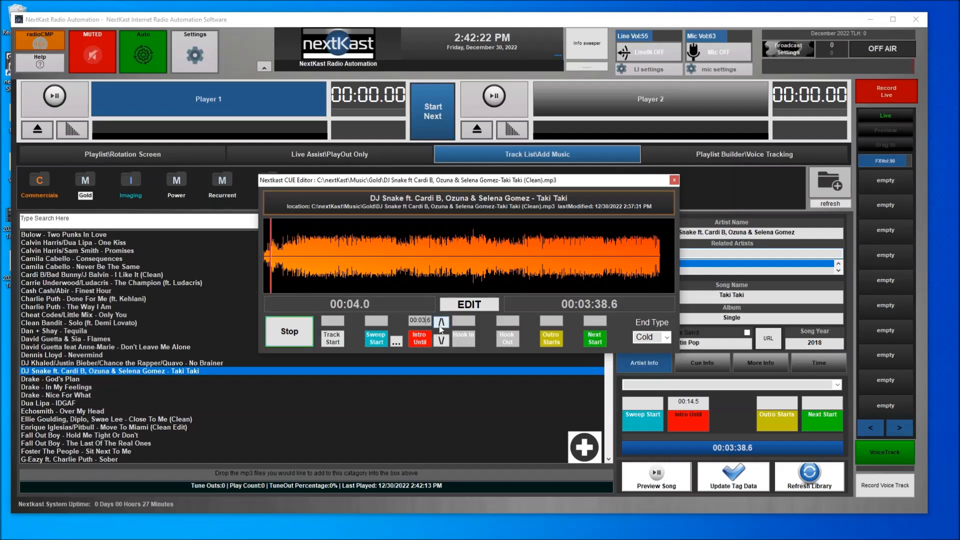
{"action": "left_click", "coordinate": [441, 323]}
{"action": "left_click", "coordinate": [441, 341]}
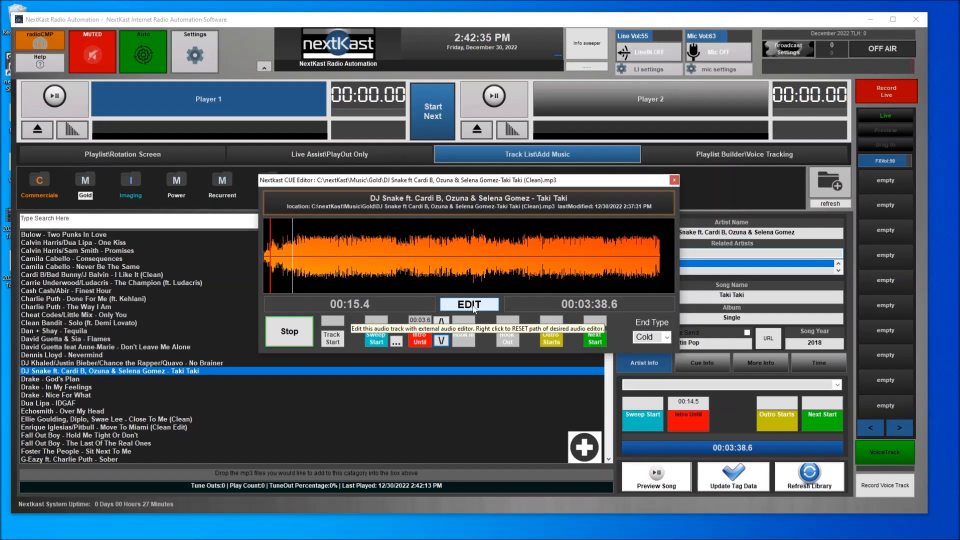
{"action": "left_click", "coordinate": [667, 339]}
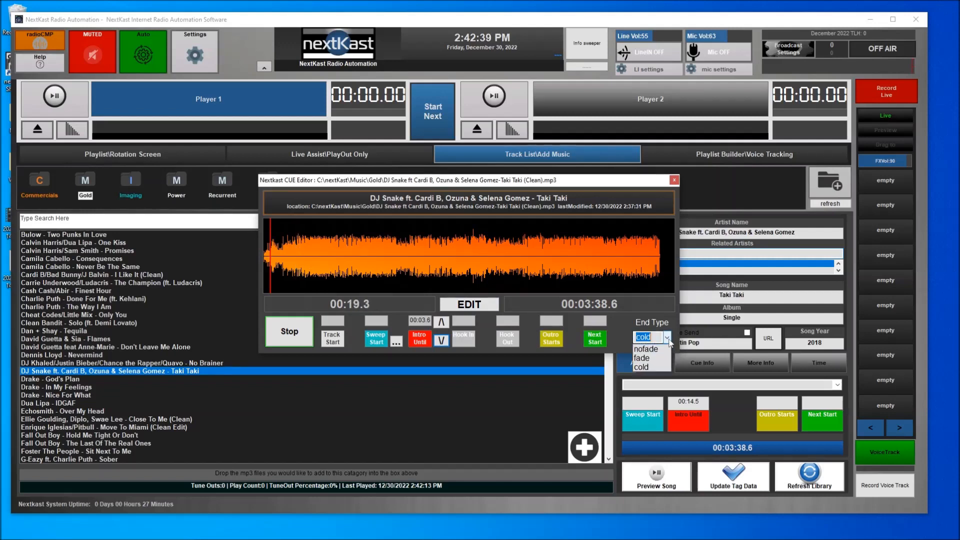
{"action": "left_click", "coordinate": [650, 367]}
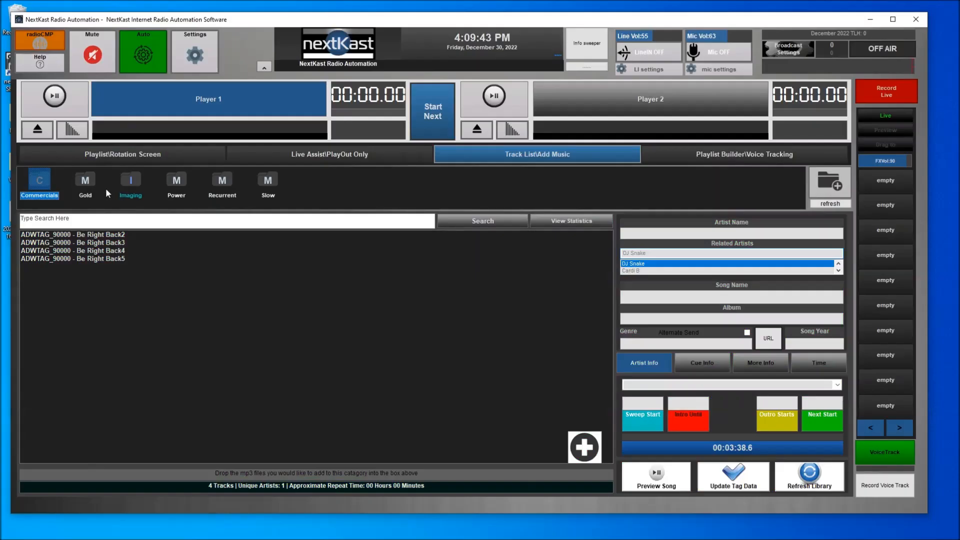
Review the track lists of the Gold, Imaging, Power and Recurrent categories.
{"action": "left_click", "coordinate": [85, 181]}
{"action": "left_click", "coordinate": [122, 181]}
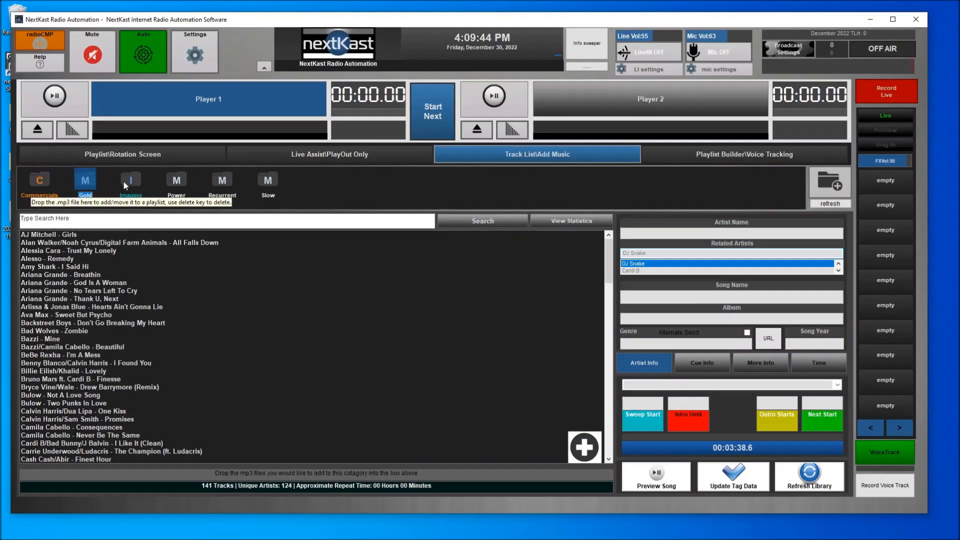
{"action": "left_click", "coordinate": [174, 182]}
{"action": "left_click", "coordinate": [218, 185]}
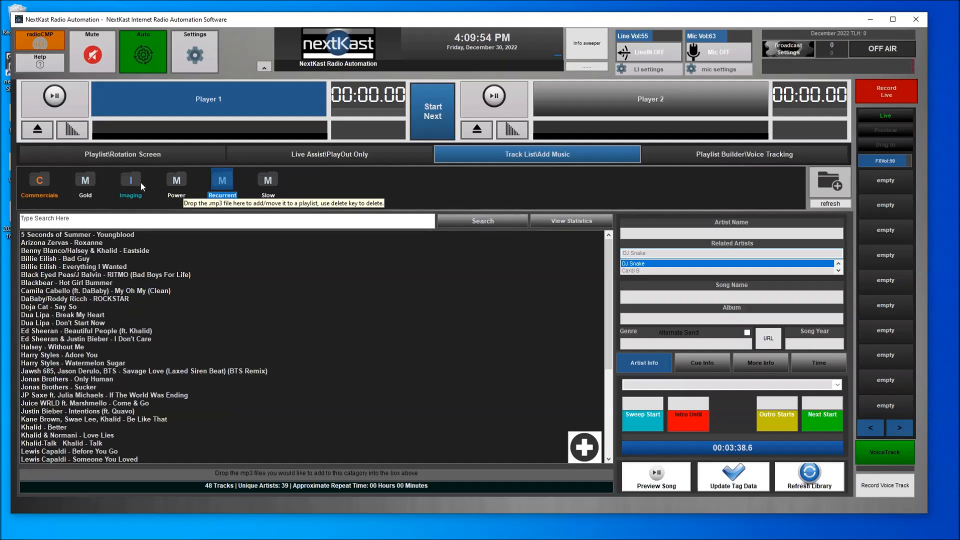
Delete the Demo.rot rotation from the saved rotations.
{"action": "left_click", "coordinate": [157, 158]}
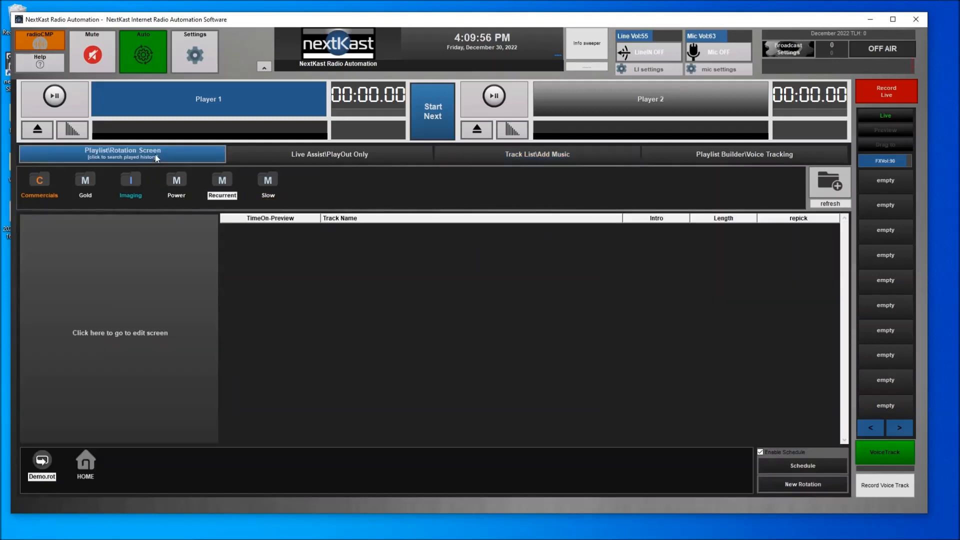
{"action": "right_click", "coordinate": [41, 472]}
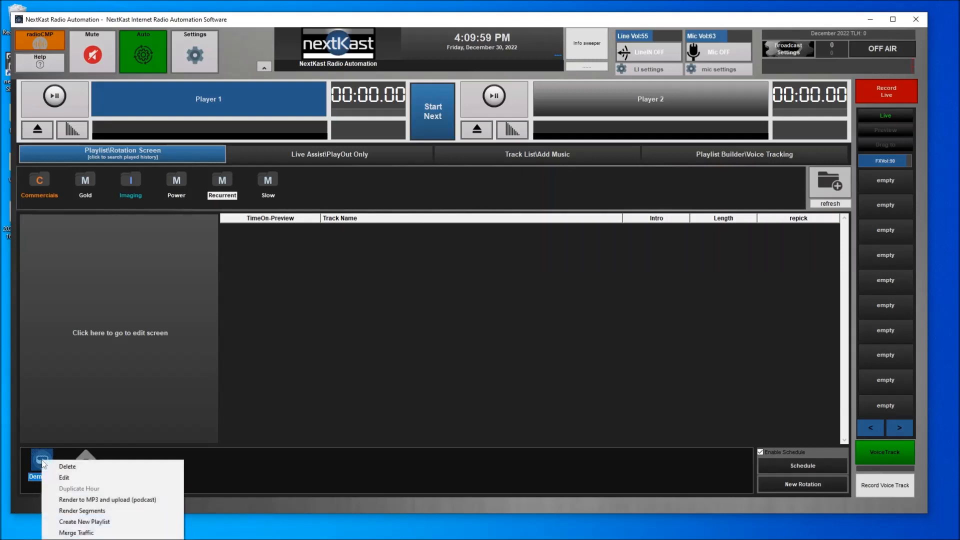
{"action": "left_click", "coordinate": [76, 467]}
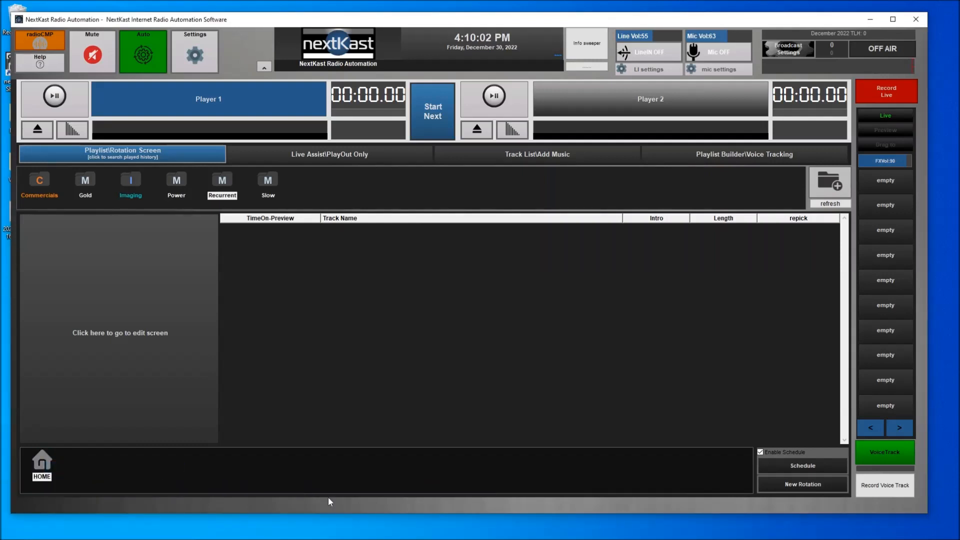
Start a new rotation in the Rotation Editor and show its clock display.
{"action": "left_click", "coordinate": [802, 484]}
{"action": "left_click_drag", "start_coordinate": [415, 135], "coordinate": [533, 133]}
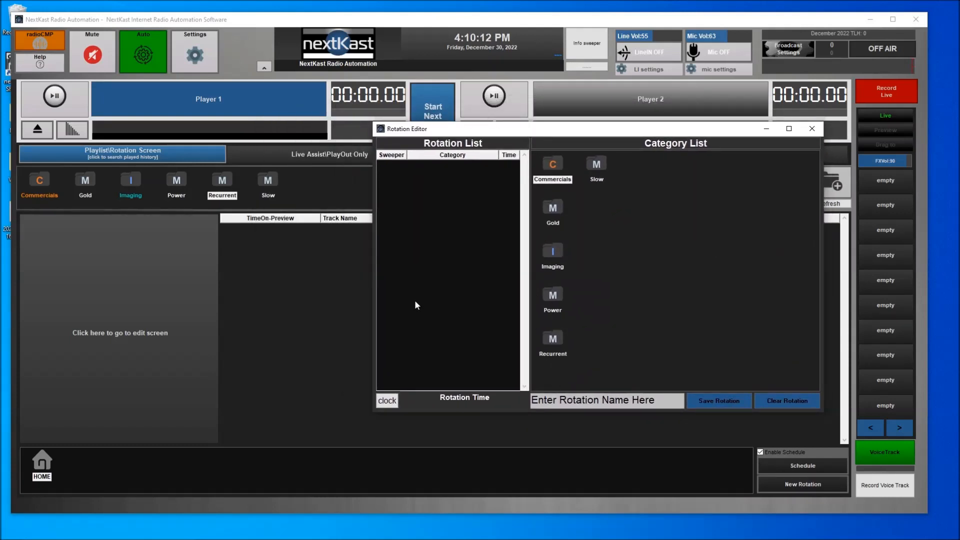
{"action": "left_click", "coordinate": [389, 402]}
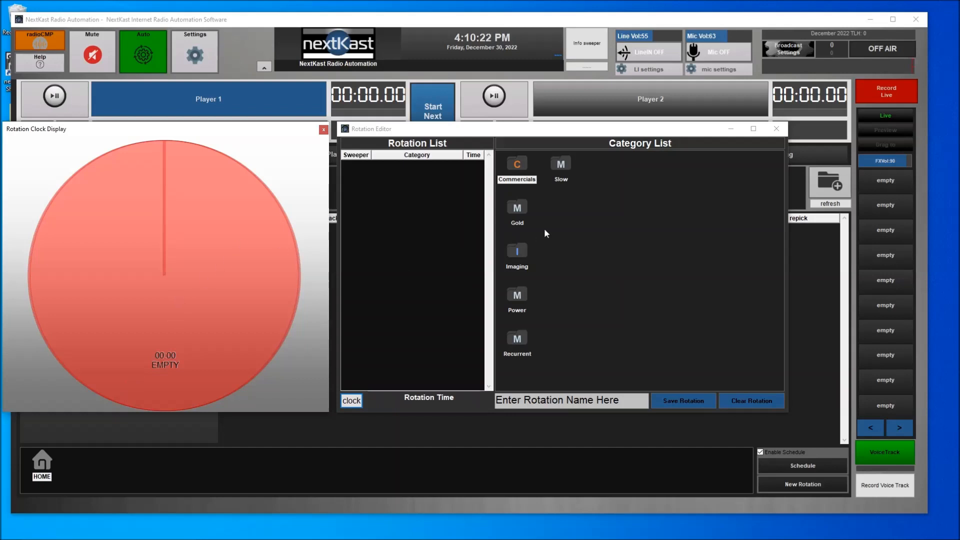
Build the start of the rotation with Imaging, Power, Gold, Recurrent and Imaging, in that order.
{"action": "left_click", "coordinate": [524, 264]}
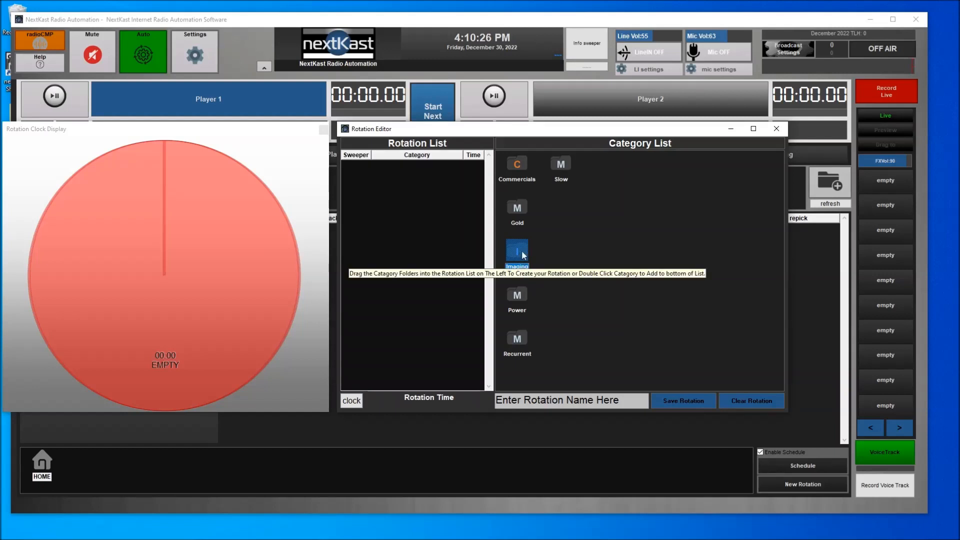
{"action": "left_click_drag", "start_coordinate": [520, 256], "coordinate": [429, 179]}
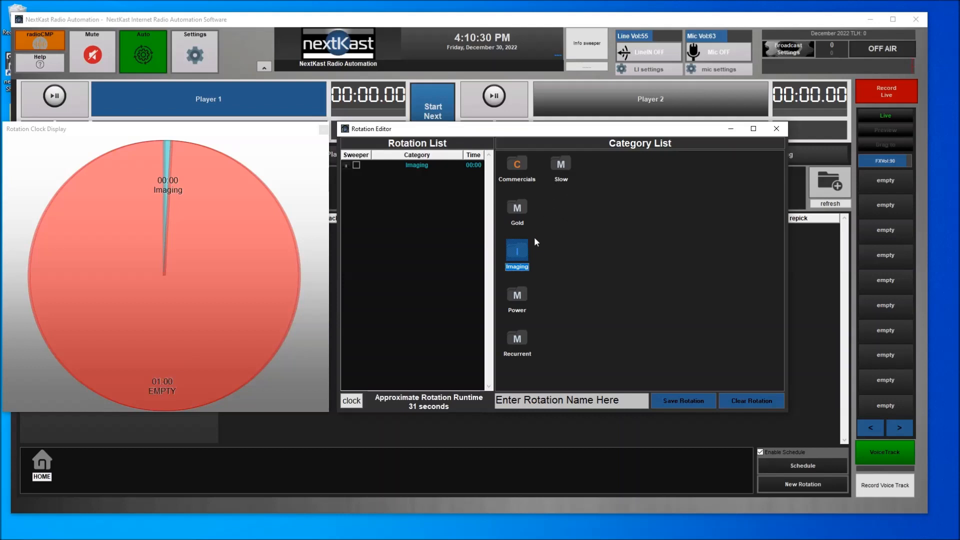
{"action": "left_click_drag", "start_coordinate": [518, 300], "coordinate": [435, 186]}
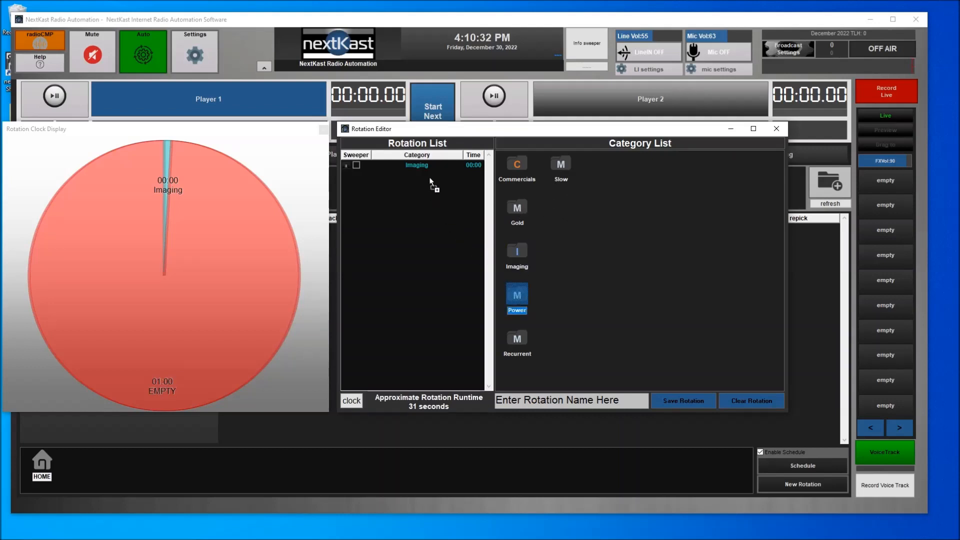
{"action": "double_click", "coordinate": [520, 210]}
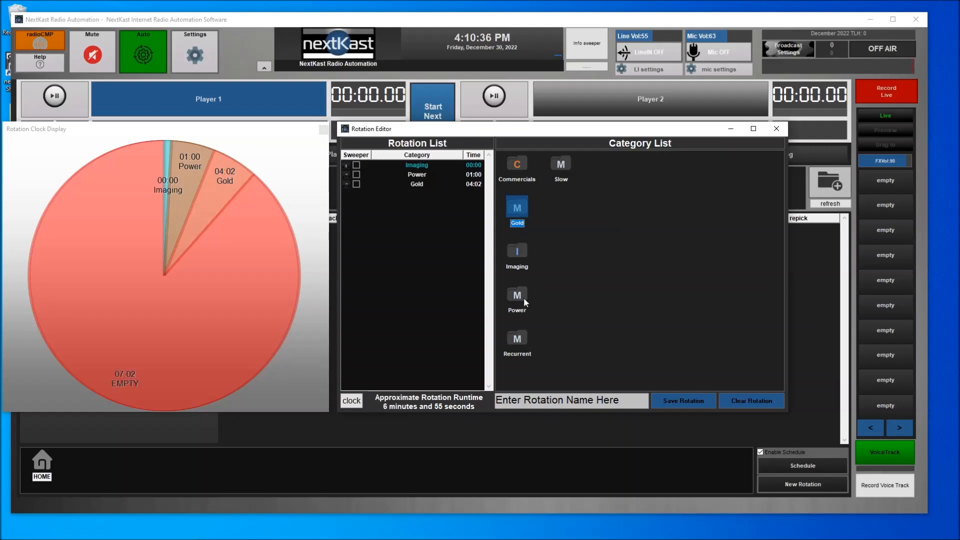
{"action": "double_click", "coordinate": [523, 350]}
{"action": "double_click", "coordinate": [520, 265]}
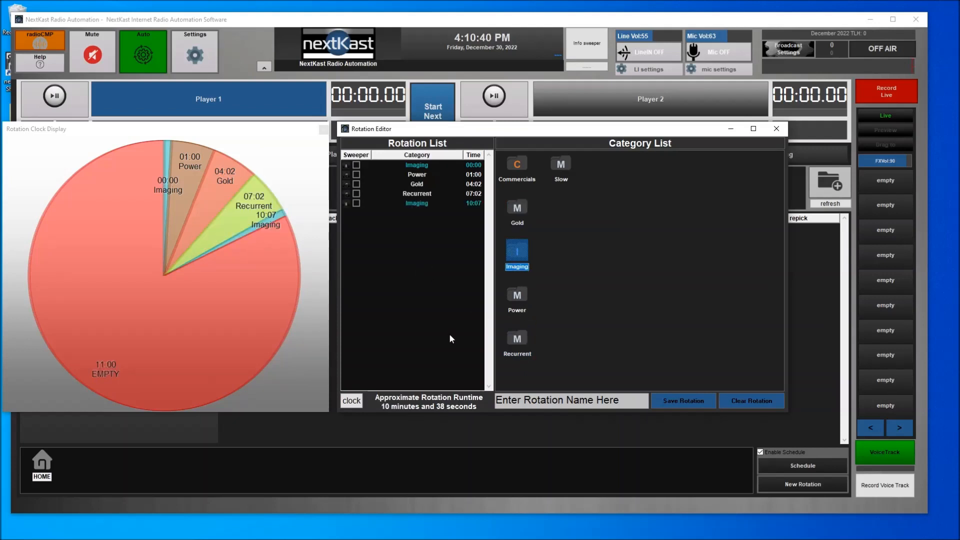
Append Power, Slow and Commercials to the rotation list.
{"action": "double_click", "coordinate": [516, 297]}
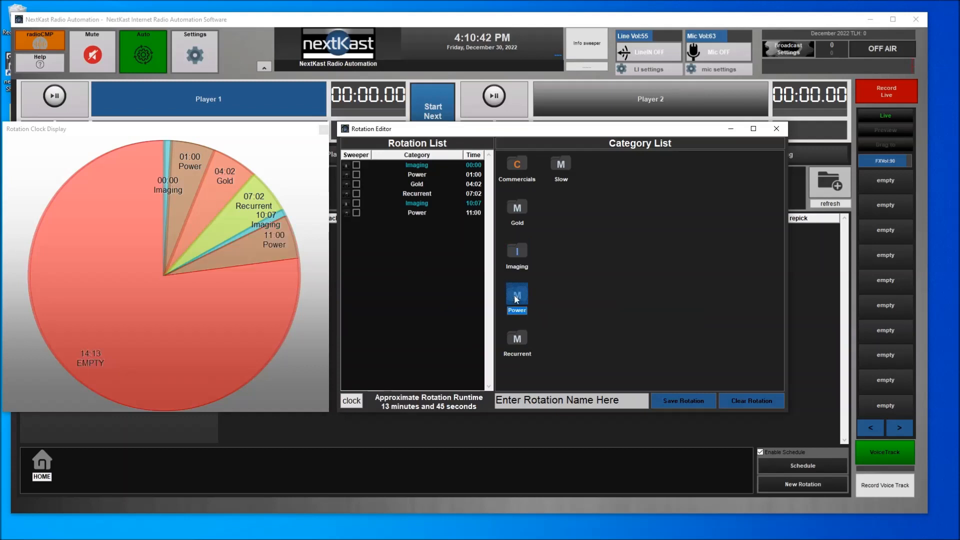
{"action": "double_click", "coordinate": [561, 167]}
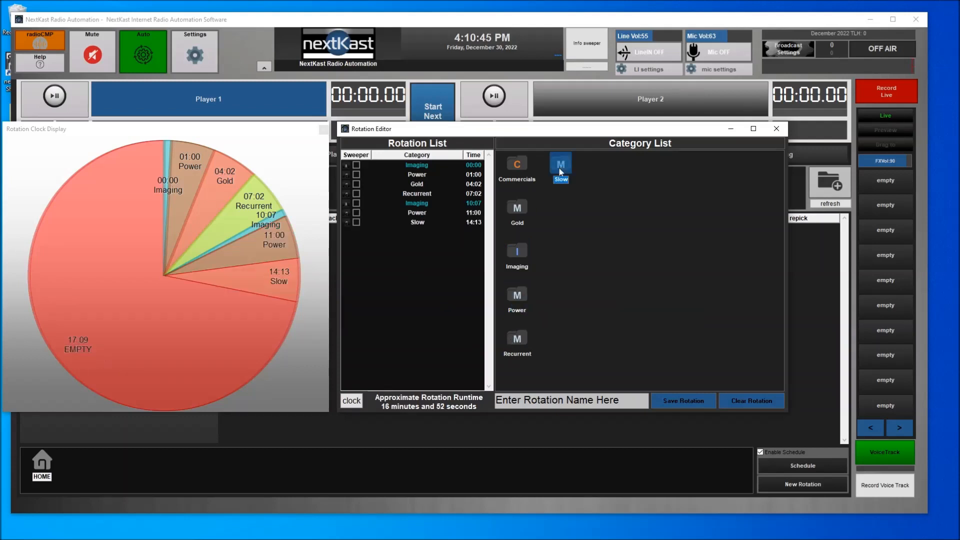
{"action": "double_click", "coordinate": [519, 163]}
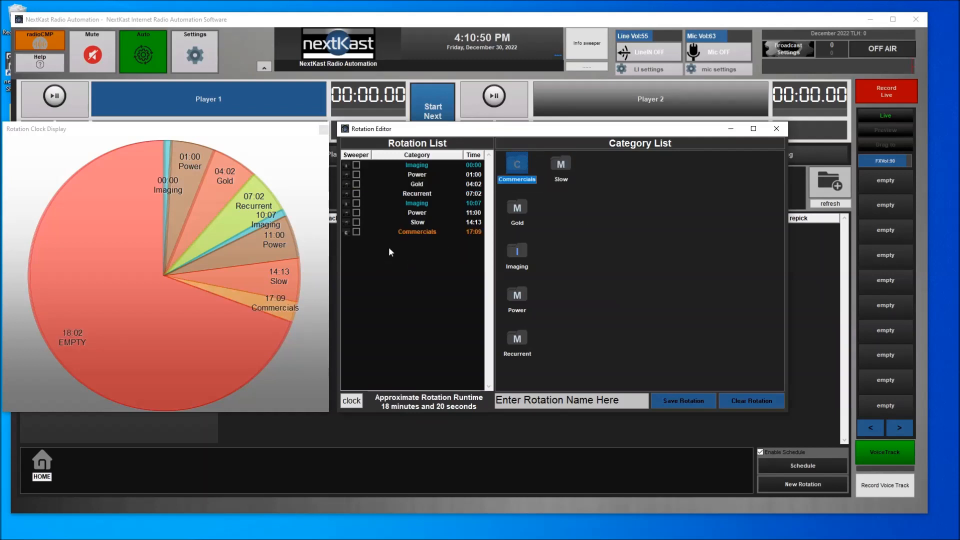
Continue the rotation after the commercials with Imaging, Gold, Power and Recurrent.
{"action": "double_click", "coordinate": [515, 255]}
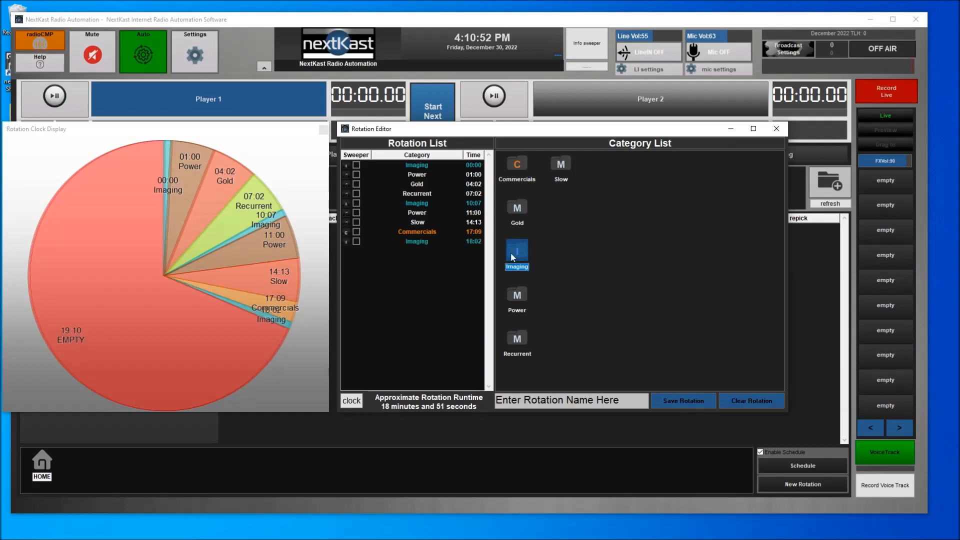
{"action": "double_click", "coordinate": [518, 207]}
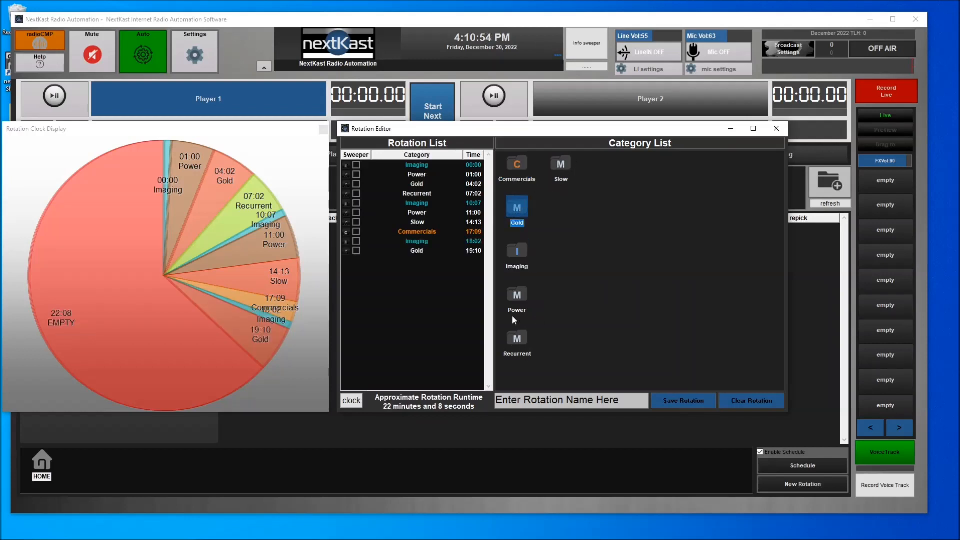
{"action": "double_click", "coordinate": [517, 296]}
{"action": "double_click", "coordinate": [520, 350]}
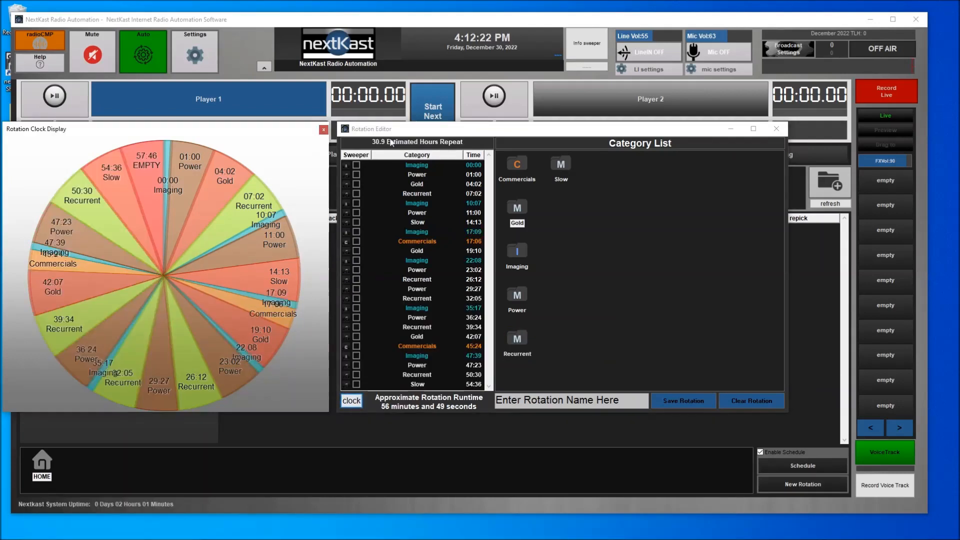
Fill out the end of the rotation hour with Power, Imaging and another Power slot.
{"action": "left_click", "coordinate": [490, 259]}
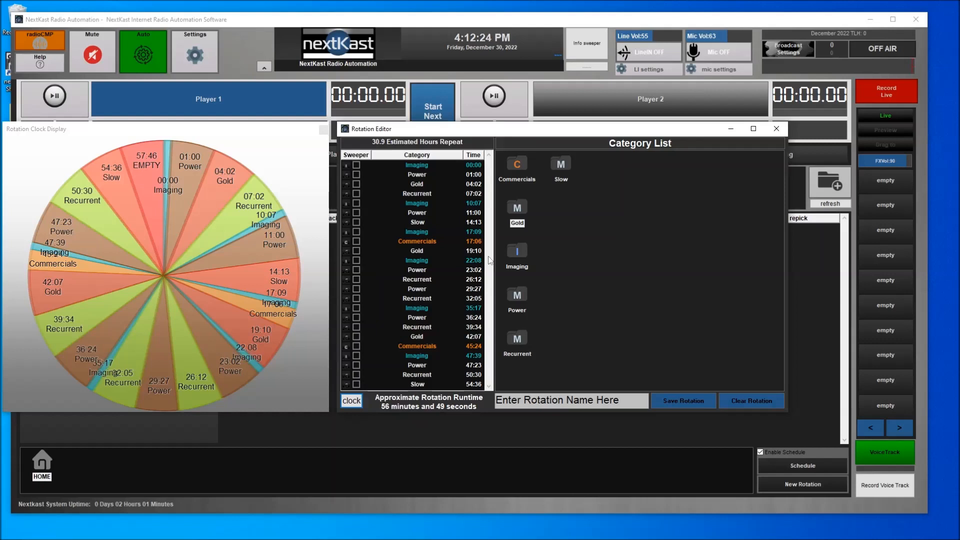
{"action": "double_click", "coordinate": [523, 295]}
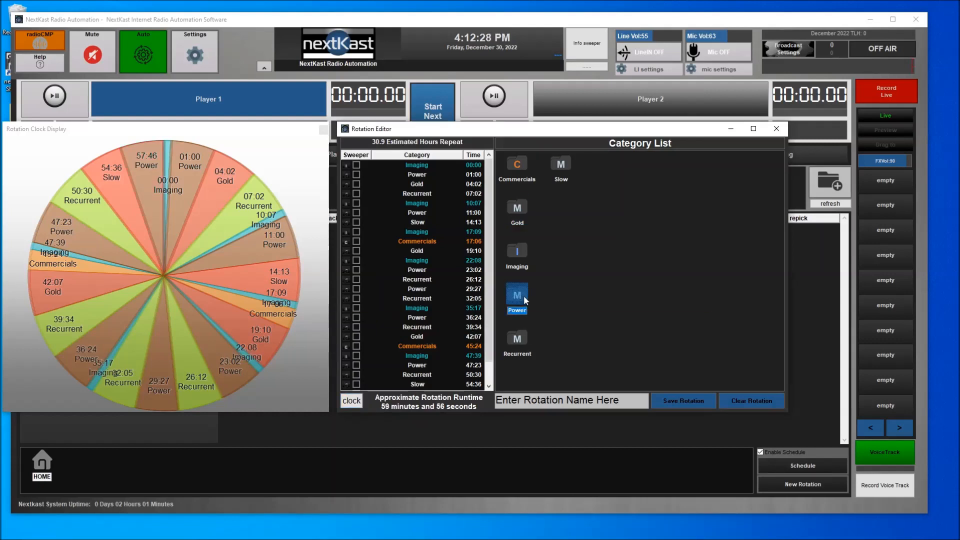
{"action": "double_click", "coordinate": [513, 242]}
{"action": "left_click", "coordinate": [515, 296]}
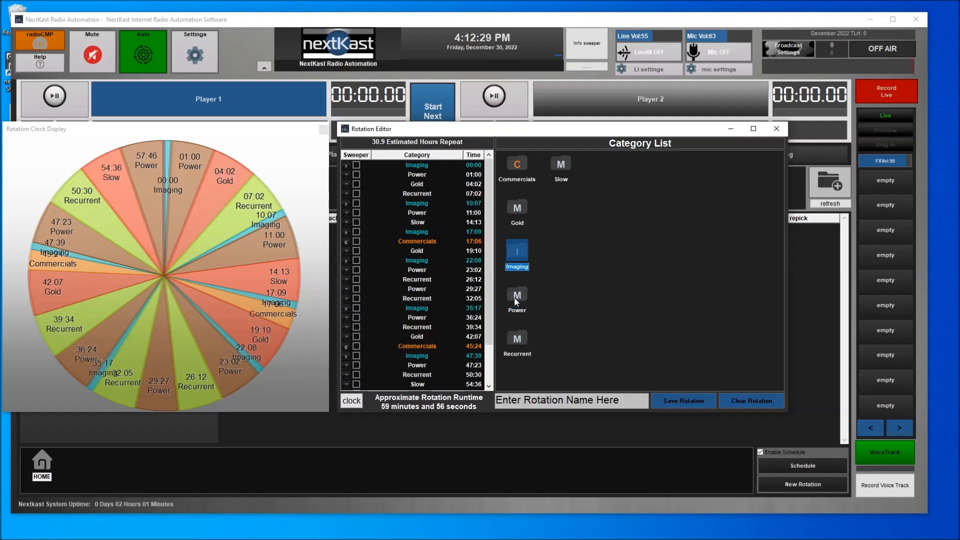
{"action": "double_click", "coordinate": [516, 300]}
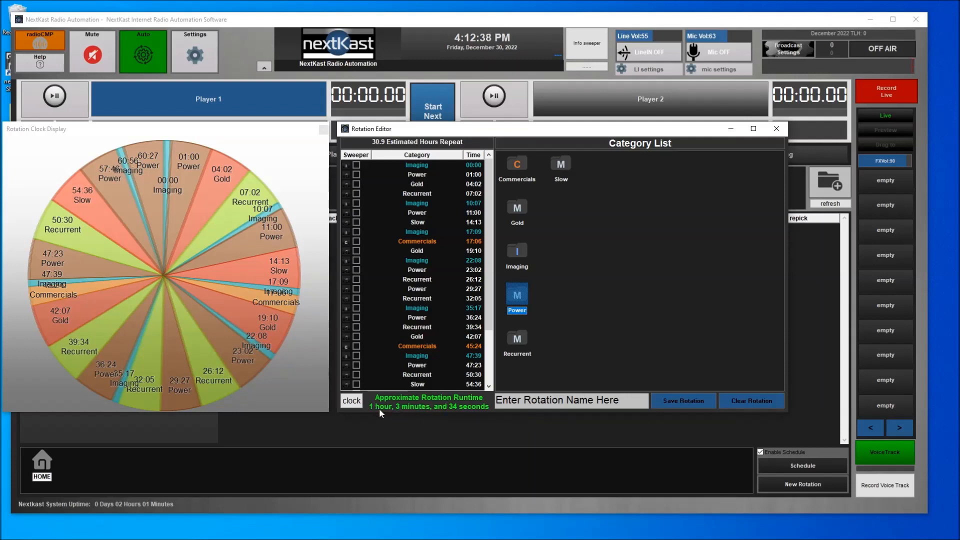
Name the rotation FirstRotation and save it.
{"action": "left_click", "coordinate": [508, 400]}
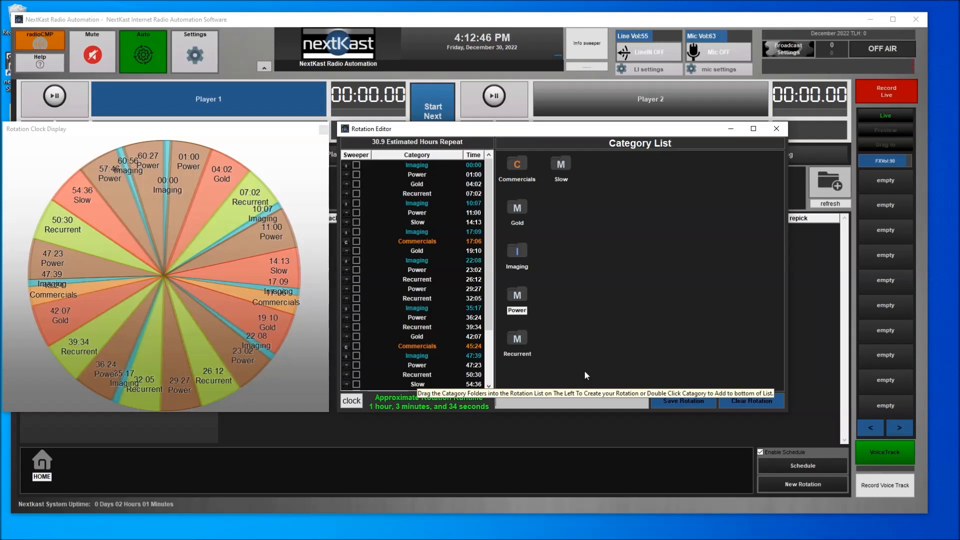
{"action": "type", "text": "Fir"}
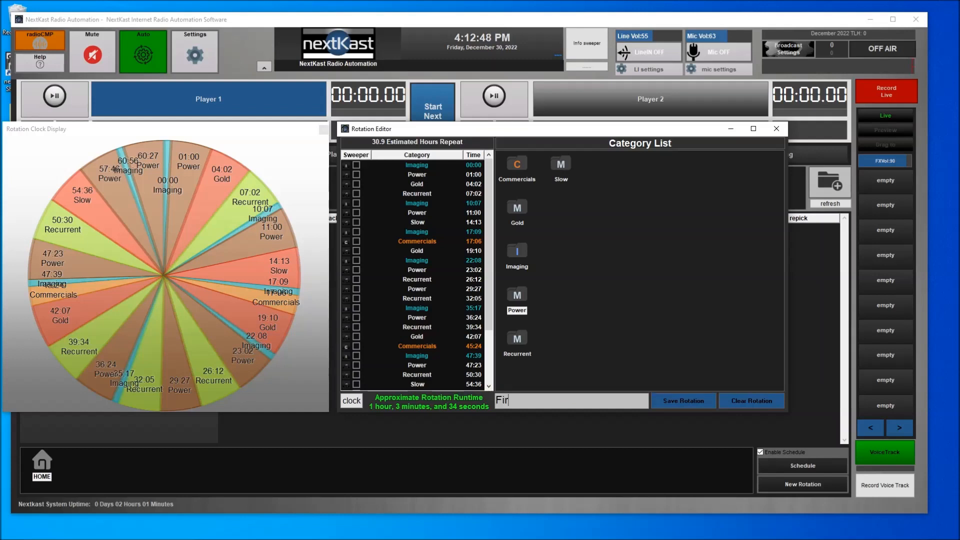
{"action": "type", "text": "stRotation"}
{"action": "left_click", "coordinate": [680, 400]}
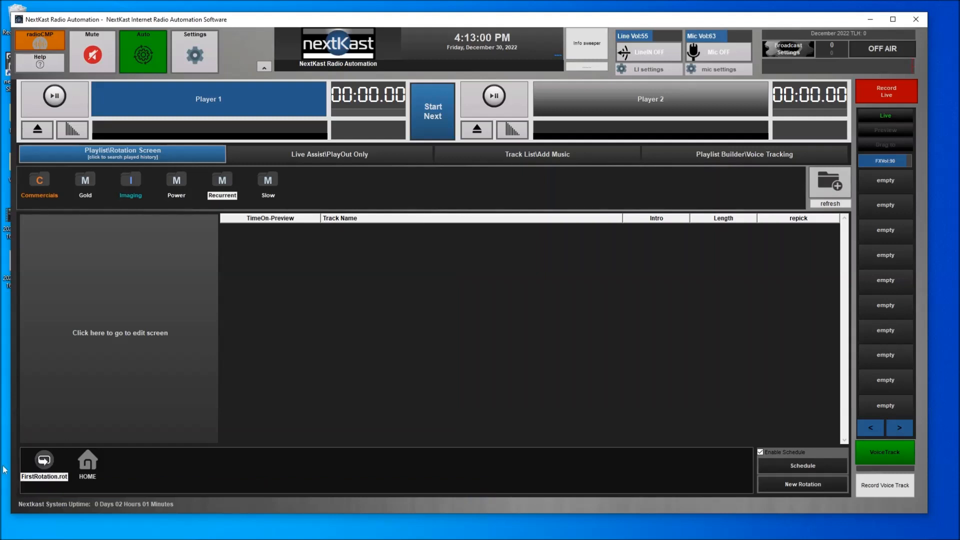
Disable the schedule, load FirstRotation.rot as the active rotation, and start playback on Player 1.
{"action": "left_click", "coordinate": [47, 465]}
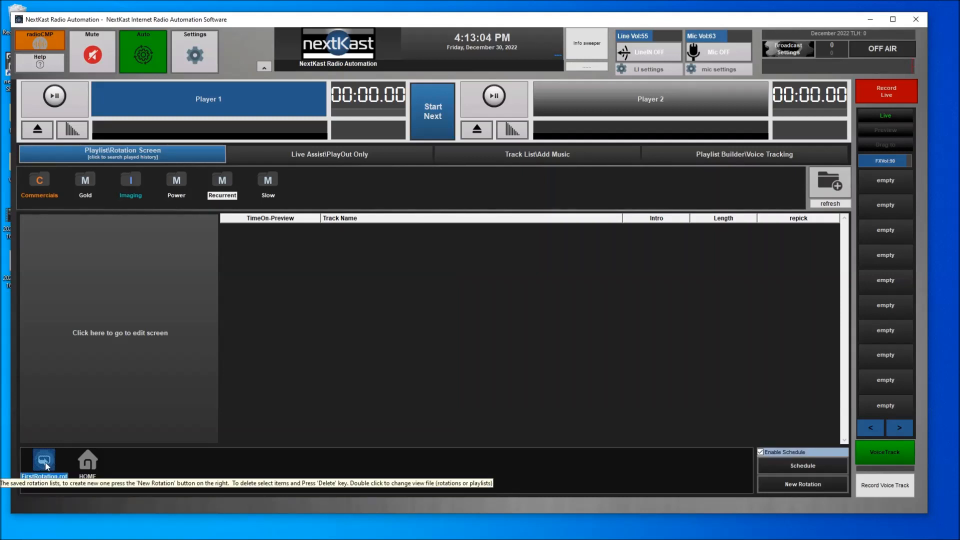
{"action": "left_click", "coordinate": [761, 453]}
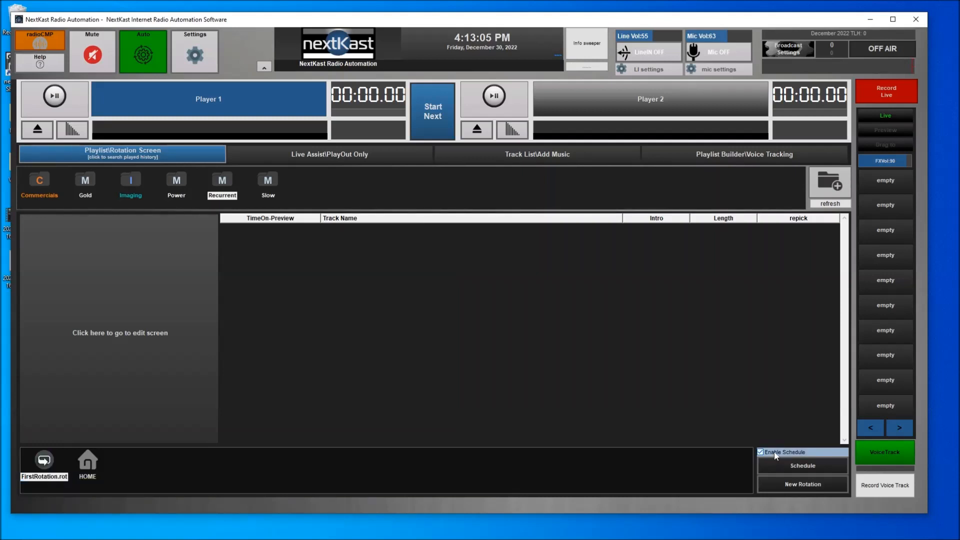
{"action": "double_click", "coordinate": [53, 471]}
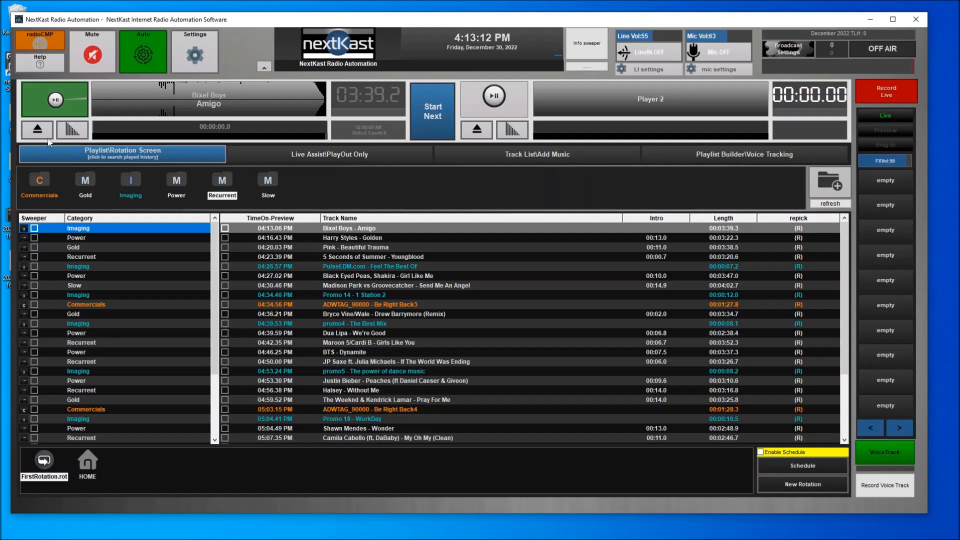
{"action": "left_click", "coordinate": [55, 110]}
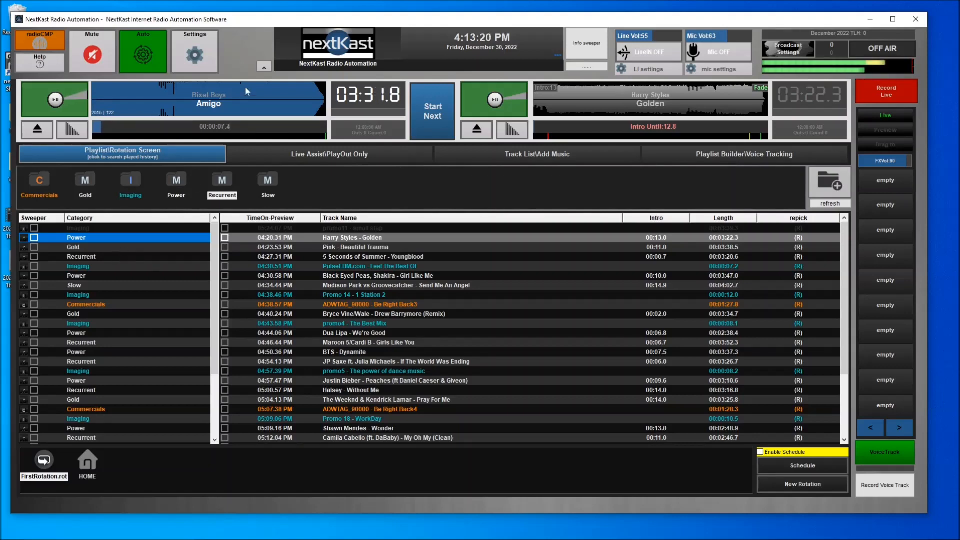
Open the program settings and set the artist separation to 1 hour.
{"action": "left_click", "coordinate": [195, 60]}
{"action": "left_click_drag", "start_coordinate": [183, 86], "coordinate": [491, 67]}
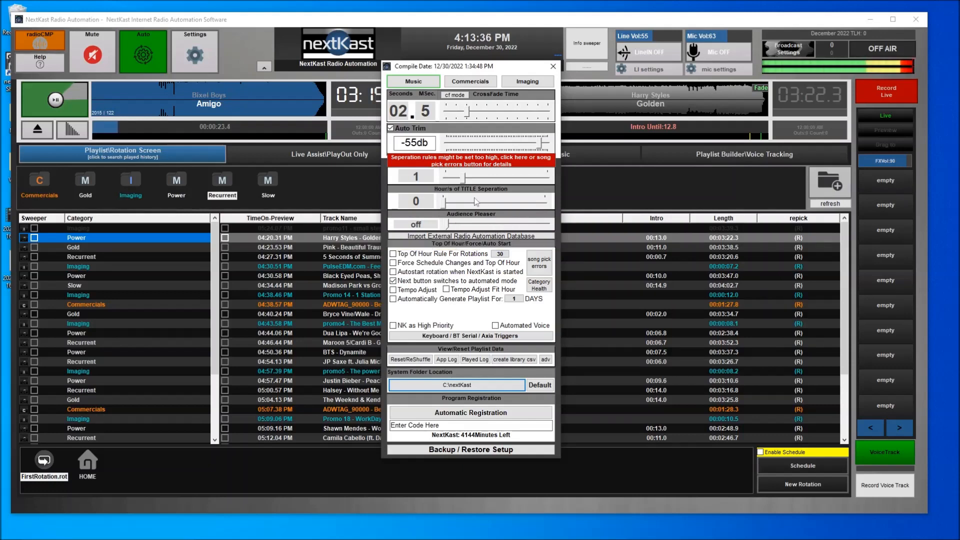
{"action": "left_click_drag", "start_coordinate": [460, 178], "coordinate": [465, 183]}
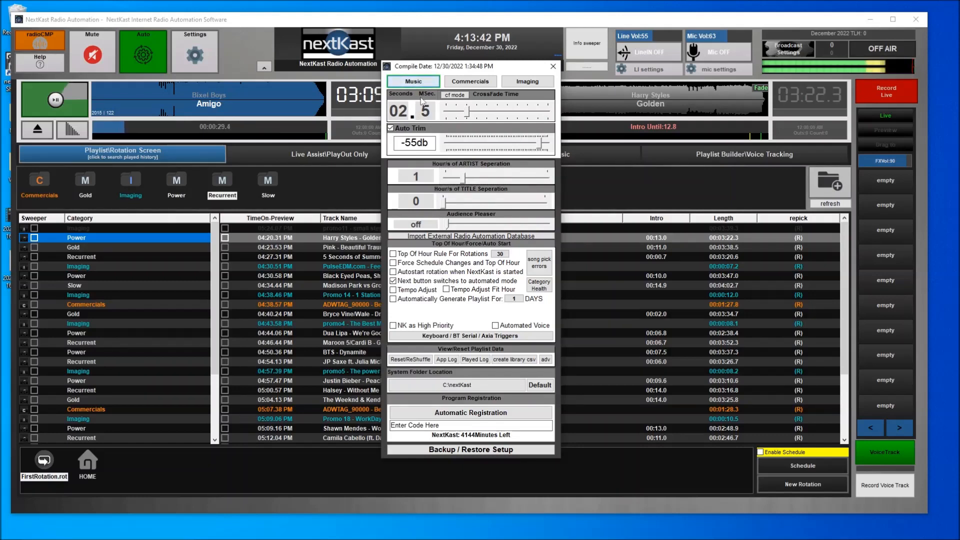
Compare the crossfade time and Auto Trim settings for commercials, imaging and music.
{"action": "left_click", "coordinate": [470, 81]}
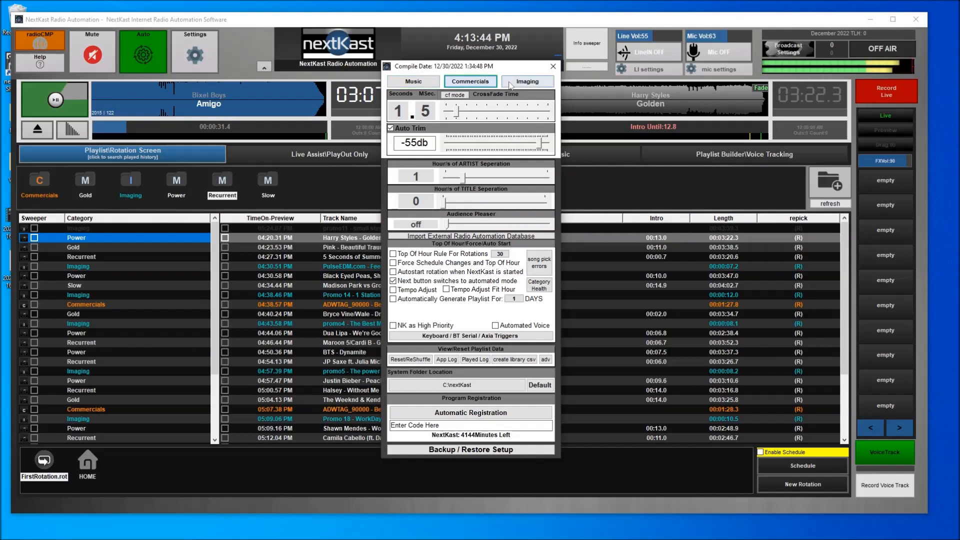
{"action": "left_click", "coordinate": [519, 85]}
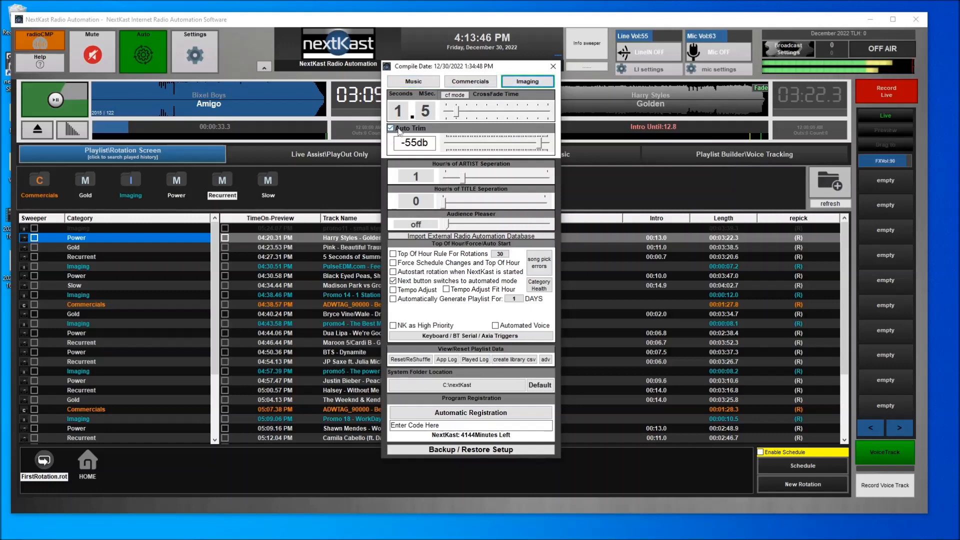
{"action": "left_click", "coordinate": [461, 83]}
{"action": "left_click", "coordinate": [421, 86]}
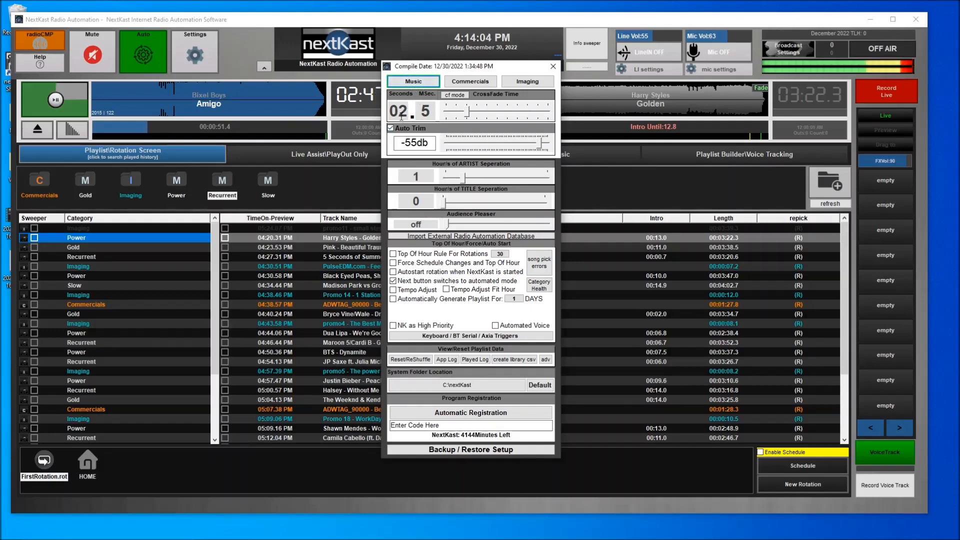
{"action": "left_click", "coordinate": [470, 81]}
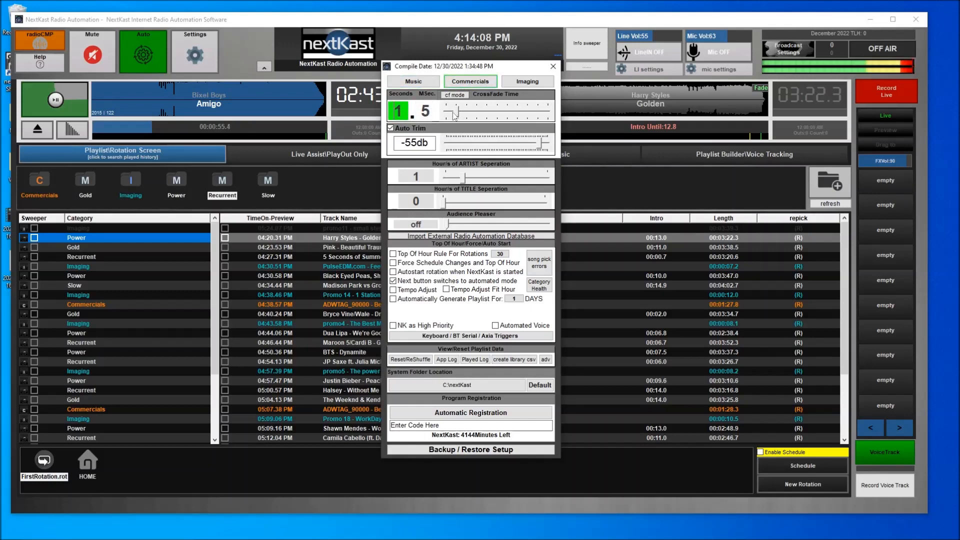
Set the commercials crossfade time to 0.0 seconds, check the imaging crossfade, and close the program settings.
{"action": "type", "text": "0"}
{"action": "left_click", "coordinate": [425, 111]}
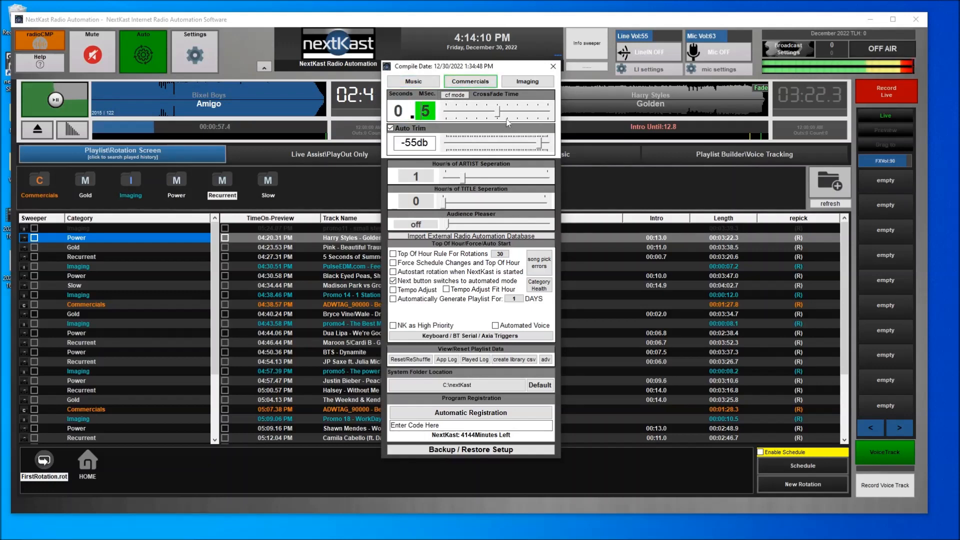
{"action": "type", "text": "0"}
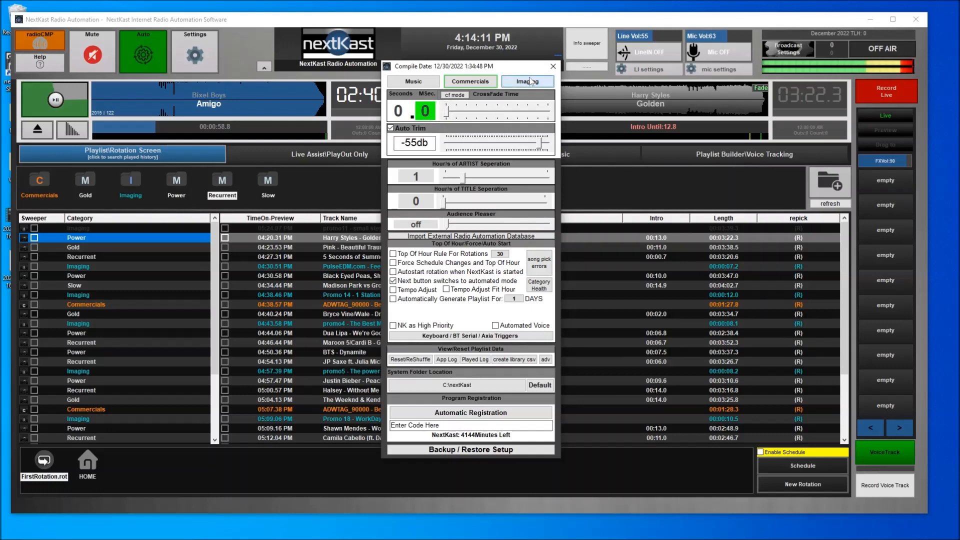
{"action": "left_click", "coordinate": [528, 81]}
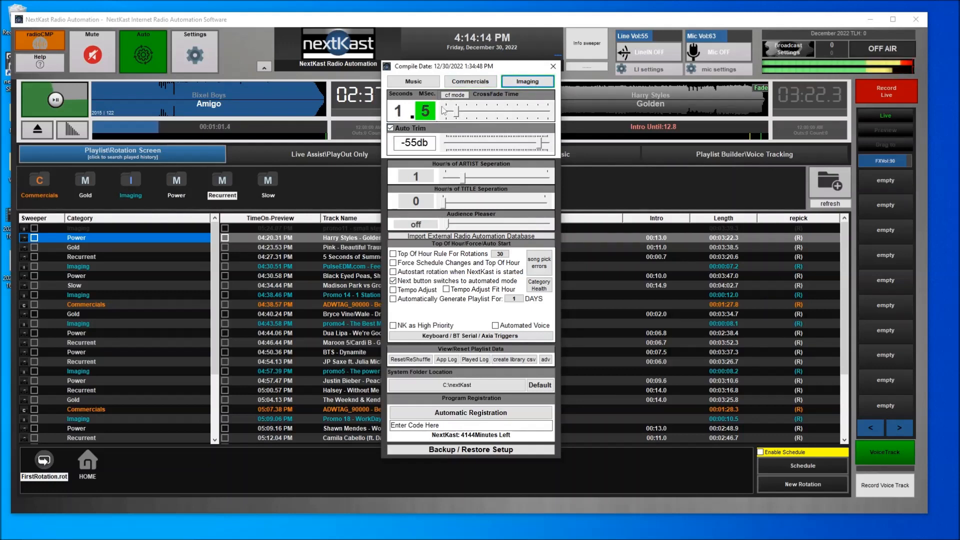
{"action": "left_click", "coordinate": [553, 66]}
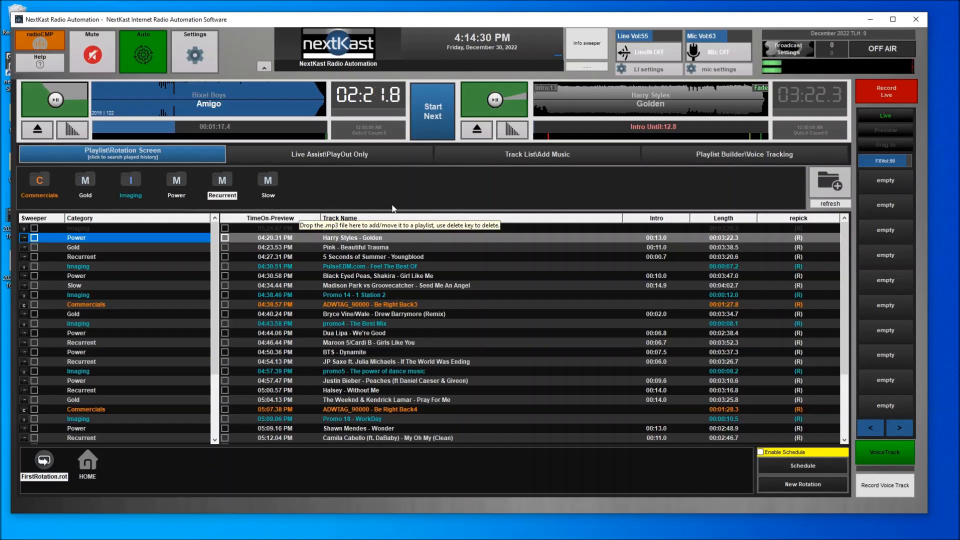
Open FirstRotation.rot for editing and switch the automation to manual mode.
{"action": "mouse_move", "coordinate": [274, 537]}
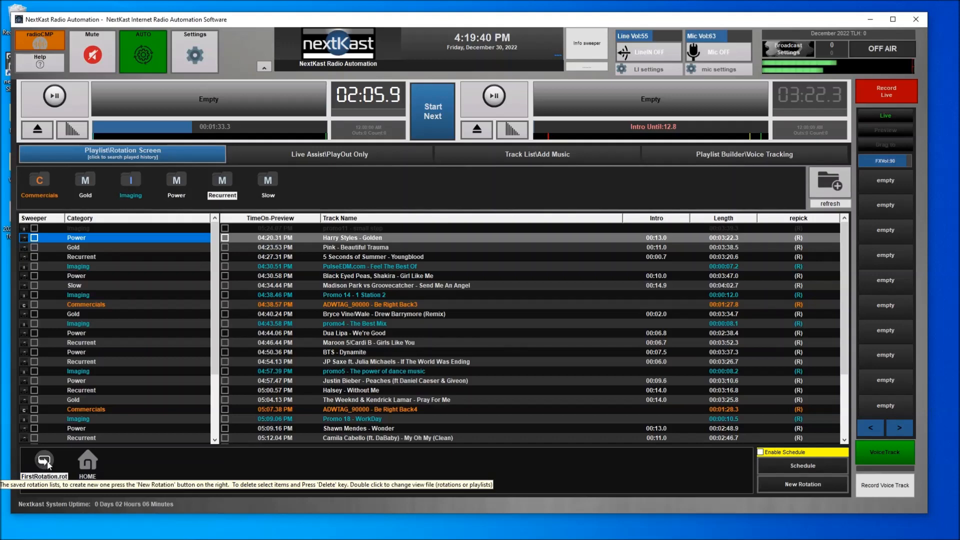
{"action": "right_click", "coordinate": [48, 462]}
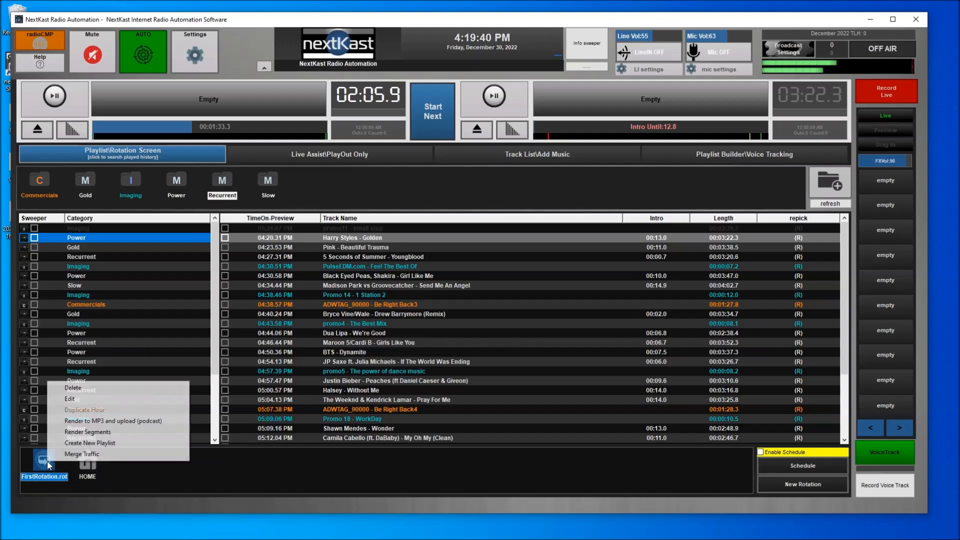
{"action": "left_click", "coordinate": [68, 399]}
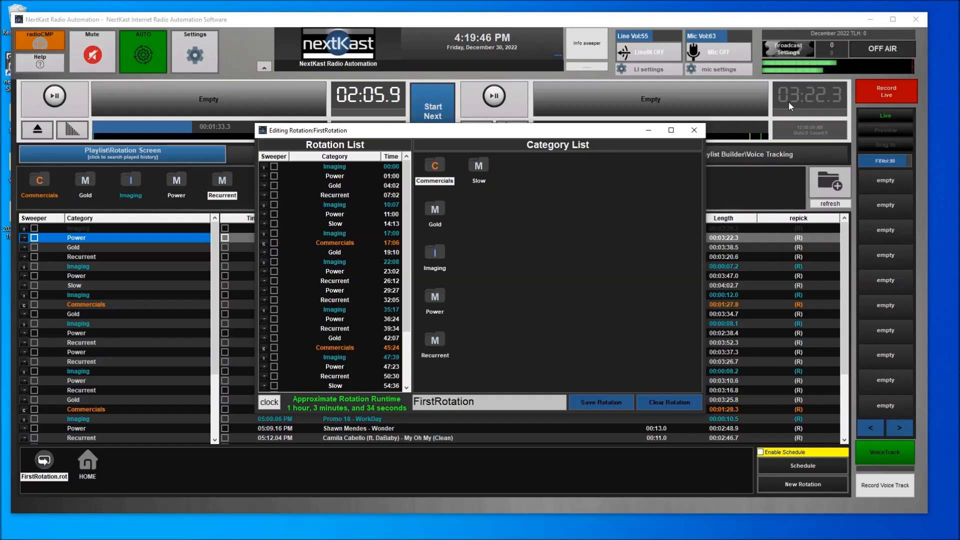
{"action": "left_click", "coordinate": [151, 56]}
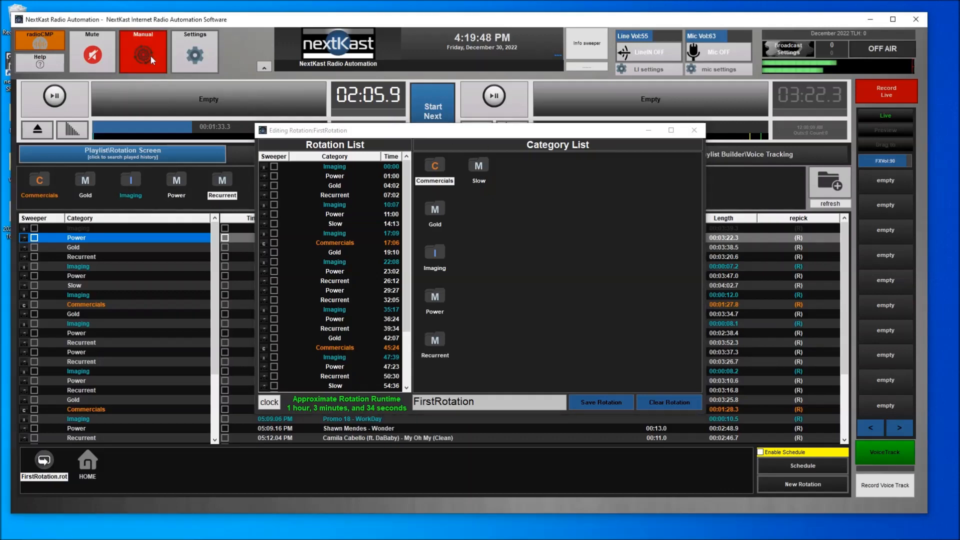
{"action": "left_click_drag", "start_coordinate": [465, 136], "coordinate": [565, 156]}
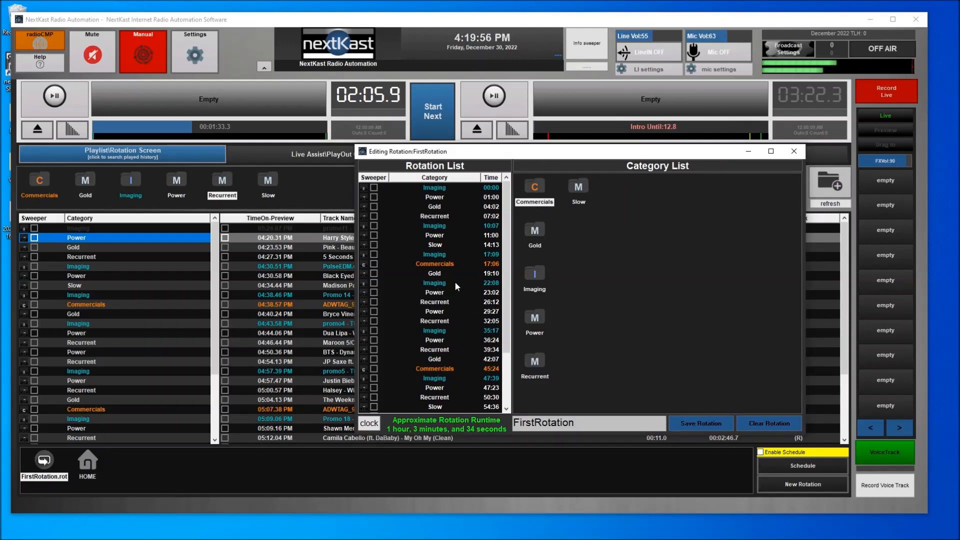
Delete the first Slow entry, at 14:13, from the rotation list.
{"action": "right_click", "coordinate": [437, 245]}
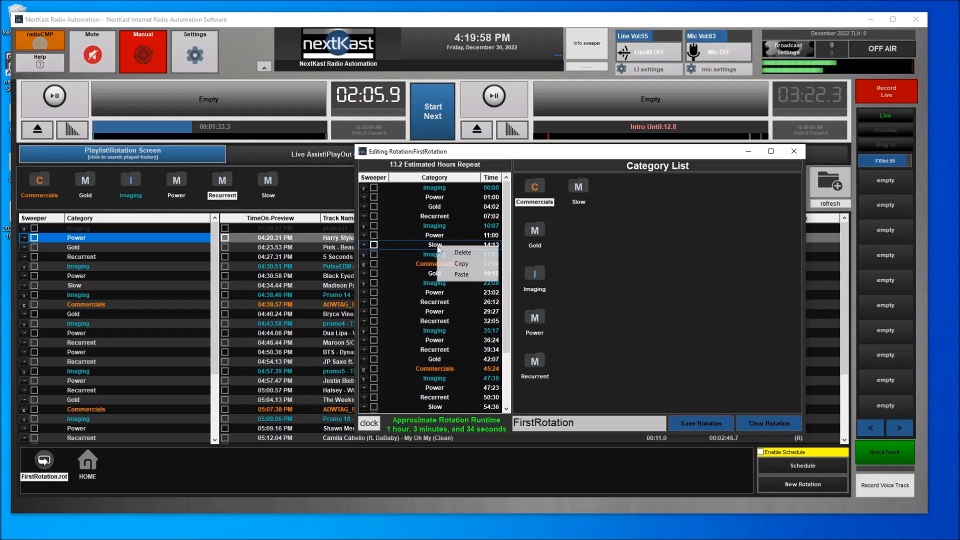
{"action": "left_click", "coordinate": [460, 253]}
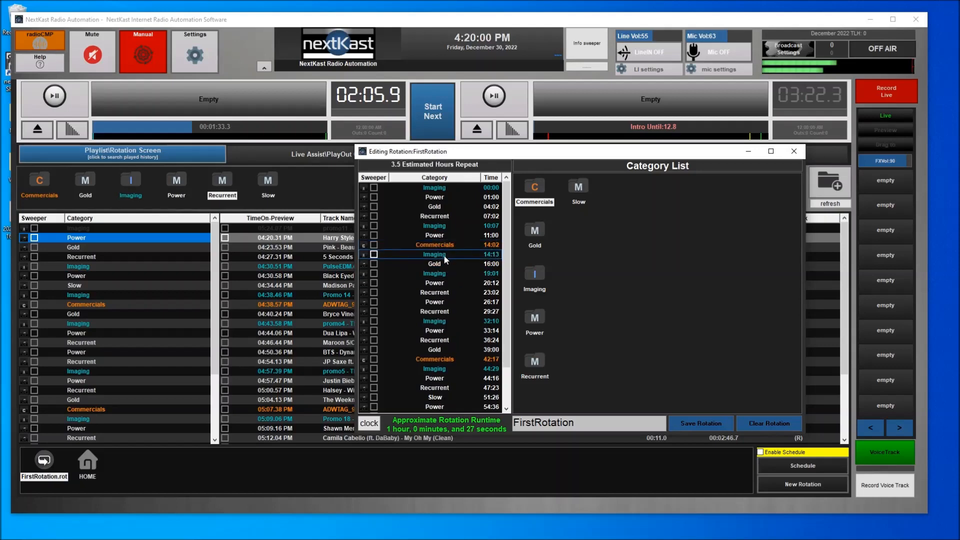
{"action": "scroll", "coordinate": [465, 260], "scroll_direction": "down", "scroll_amount": 1}
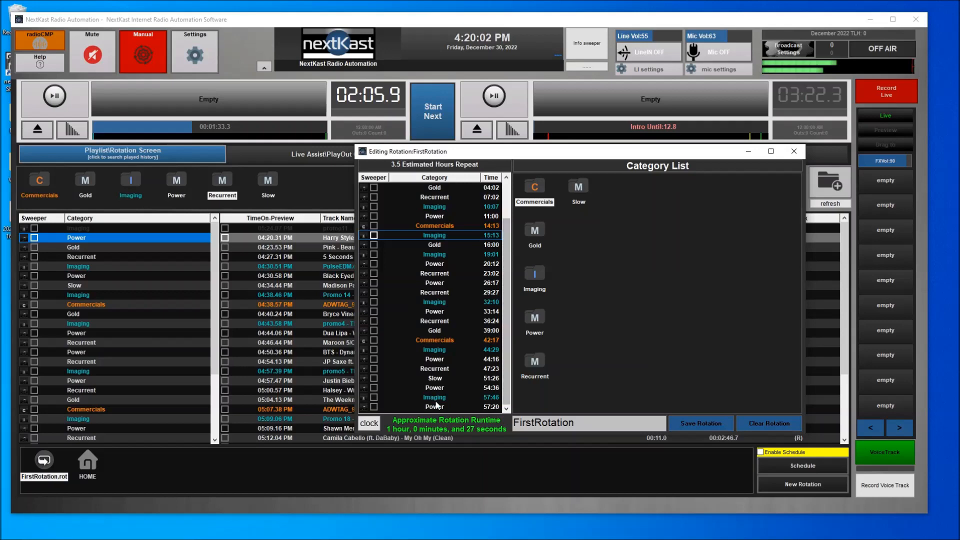
Add a Power entry to the rotation and move a Power entry up between the last Recurrent and Slow entries.
{"action": "left_click", "coordinate": [535, 326]}
{"action": "scroll", "coordinate": [508, 266], "scroll_direction": "up", "scroll_amount": 1}
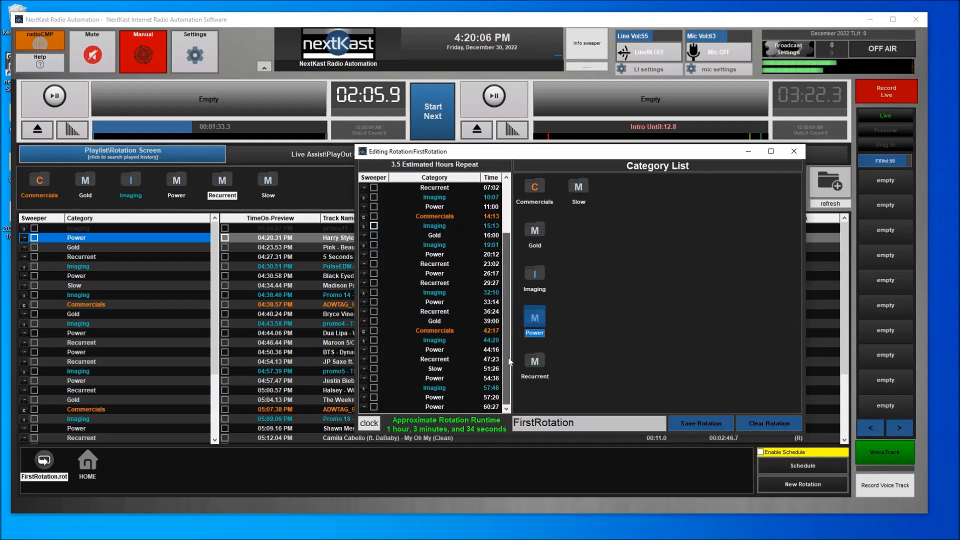
{"action": "left_click_drag", "start_coordinate": [507, 264], "coordinate": [487, 355]}
{"action": "left_click_drag", "start_coordinate": [435, 399], "coordinate": [436, 369]}
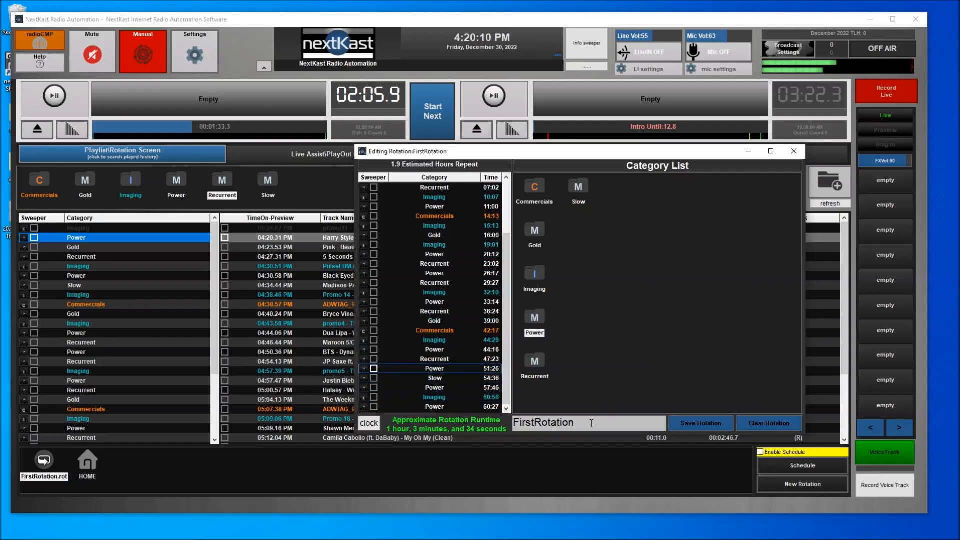
Save the edited rotation as FirstRotation1 and load FirstRotation1.rot as the active rotation.
{"action": "left_click", "coordinate": [699, 424]}
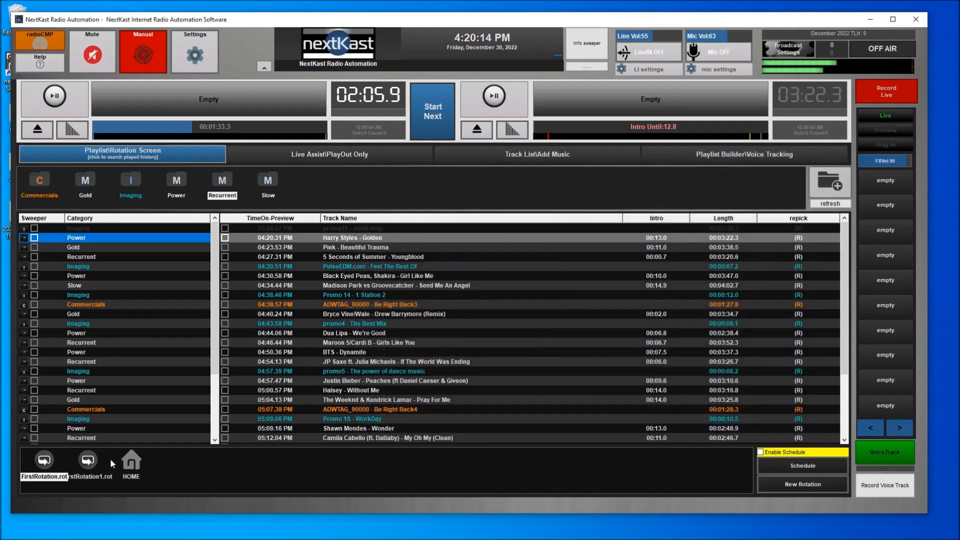
{"action": "double_click", "coordinate": [81, 465]}
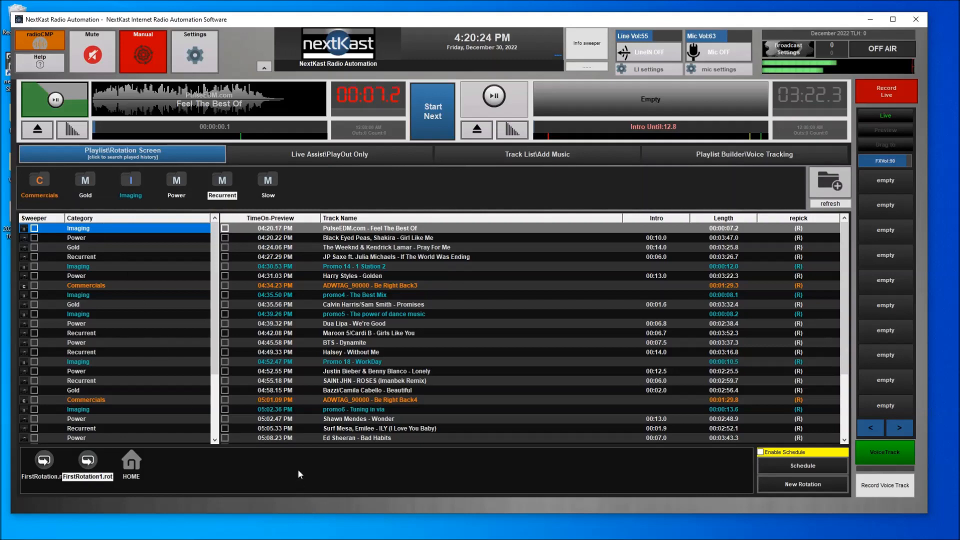
Open the rotation scheduler, enlarge its window, and assign FirstRotation.rot to the 12 AM hour on all seven days.
{"action": "left_click", "coordinate": [803, 467]}
{"action": "left_click_drag", "start_coordinate": [403, 143], "coordinate": [368, 53]}
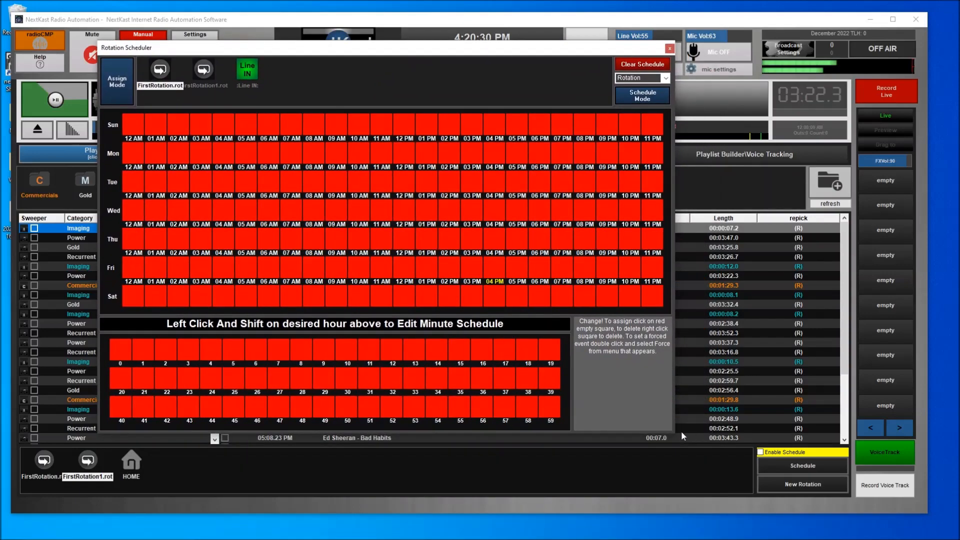
{"action": "left_click_drag", "start_coordinate": [673, 436], "coordinate": [803, 507]}
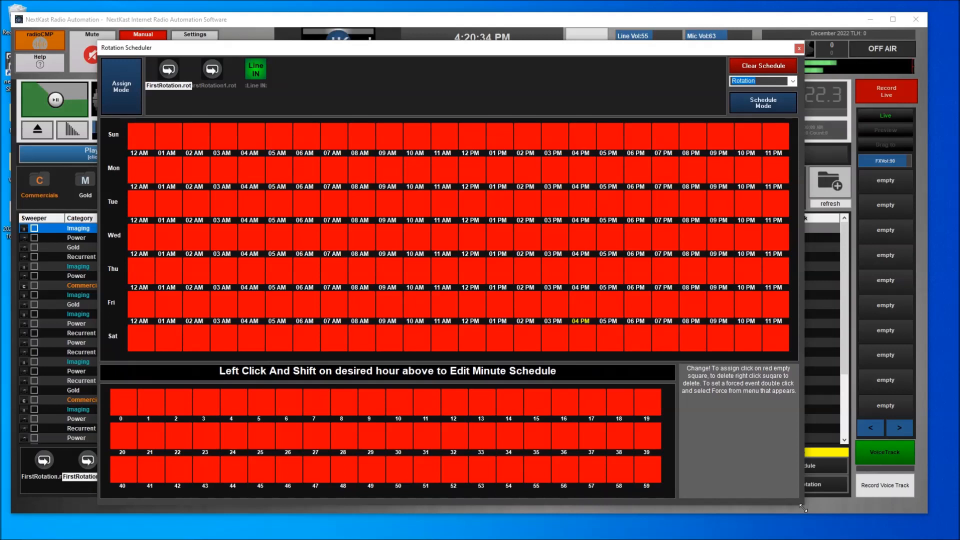
{"action": "left_click_drag", "start_coordinate": [352, 52], "coordinate": [341, 55]}
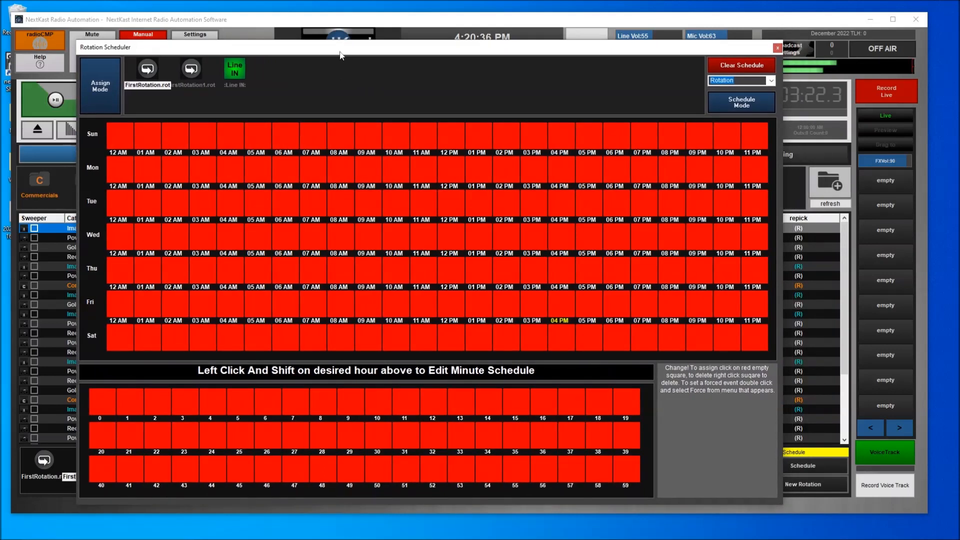
{"action": "left_click", "coordinate": [146, 73]}
{"action": "left_click_drag", "start_coordinate": [115, 136], "coordinate": [120, 346]}
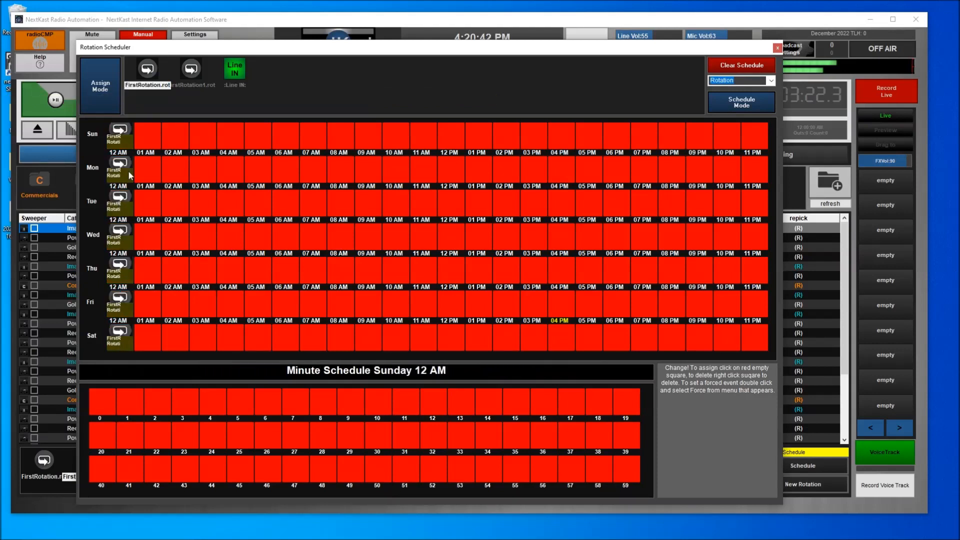
Assign FirstRotation1.rot to the 1 AM and 3 AM hours and FirstRotation.rot to 2 AM on all seven days.
{"action": "left_click", "coordinate": [192, 68]}
{"action": "left_click_drag", "start_coordinate": [147, 147], "coordinate": [146, 332]}
{"action": "left_click", "coordinate": [142, 171]}
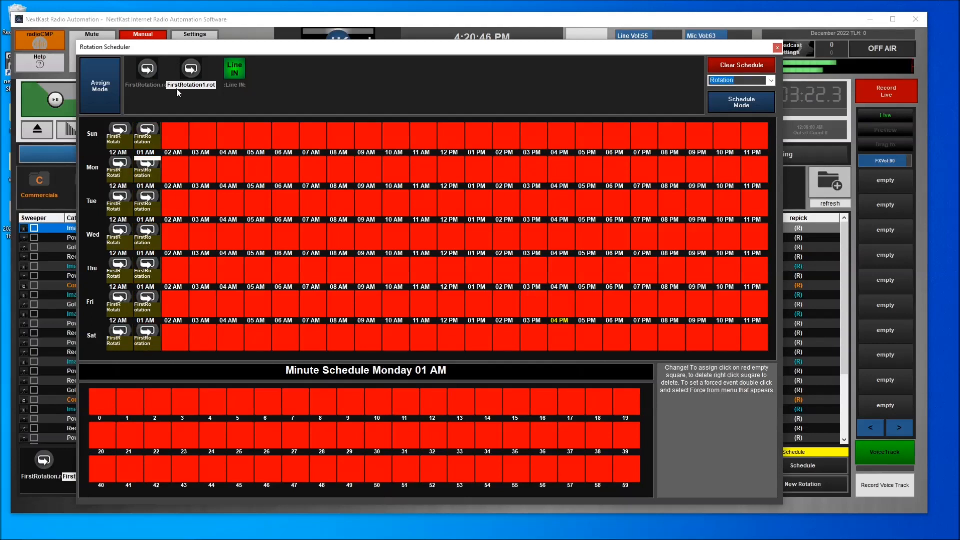
{"action": "left_click", "coordinate": [145, 79]}
{"action": "left_click_drag", "start_coordinate": [175, 137], "coordinate": [176, 299]}
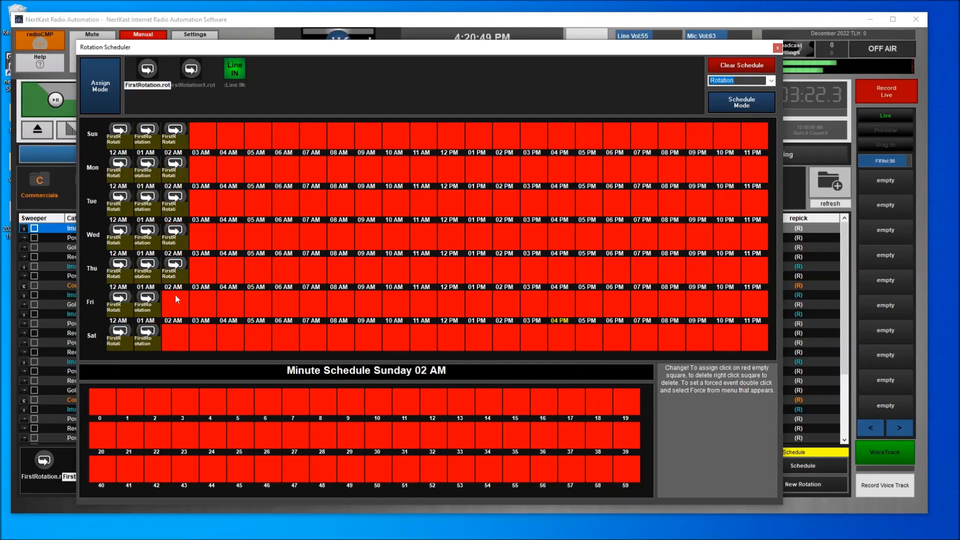
{"action": "left_click", "coordinate": [191, 70]}
{"action": "left_click_drag", "start_coordinate": [199, 137], "coordinate": [203, 346]}
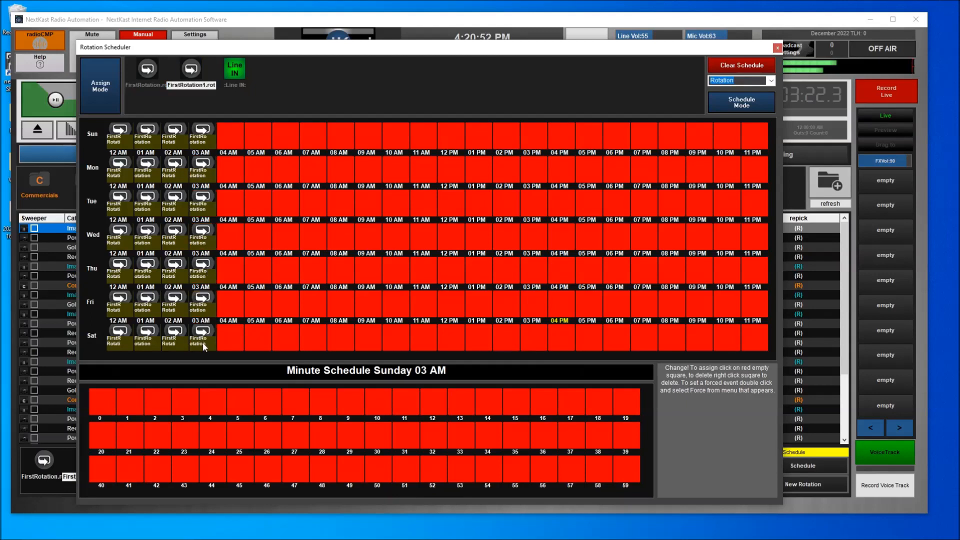
Assign FirstRotation.rot to the 4 AM hour on all seven days, filling in Monday as well.
{"action": "left_click", "coordinate": [146, 75]}
{"action": "mouse_move", "coordinate": [228, 138]}
{"action": "left_mouse_down"}
{"action": "mouse_move", "coordinate": [248, 270]}
{"action": "mouse_move", "coordinate": [230, 336]}
{"action": "left_mouse_up"}
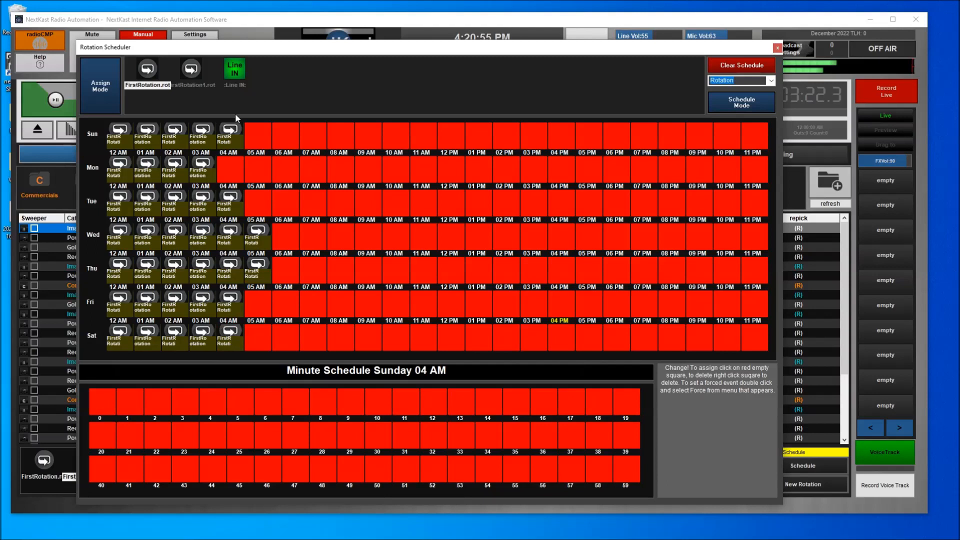
{"action": "left_click", "coordinate": [228, 165]}
Clear the stray 5 AM assignments on Wednesday and Thursday and assign FirstRotation1.rot to 5 AM on all seven days.
{"action": "left_click", "coordinate": [193, 75]}
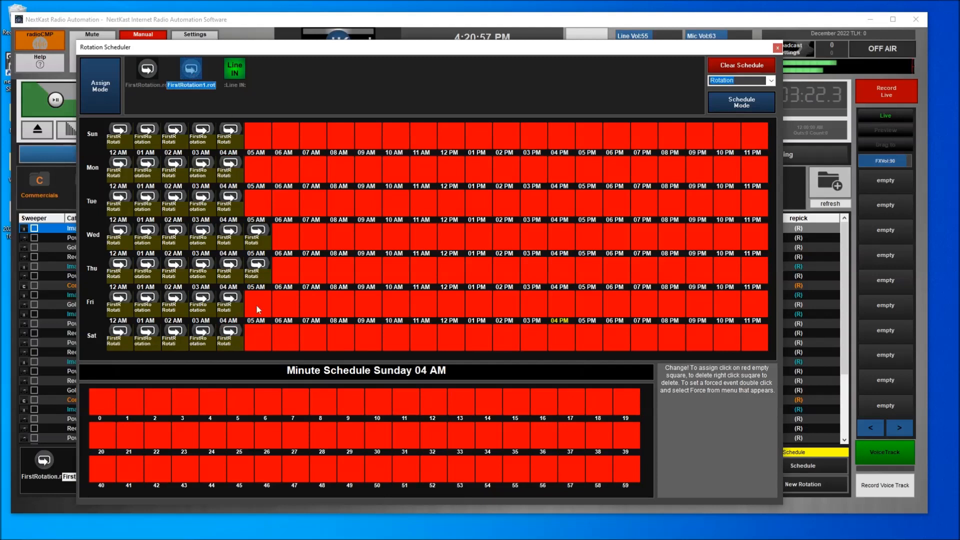
{"action": "right_click", "coordinate": [260, 273]}
{"action": "right_click", "coordinate": [265, 235]}
{"action": "left_click_drag", "start_coordinate": [255, 152], "coordinate": [253, 348]}
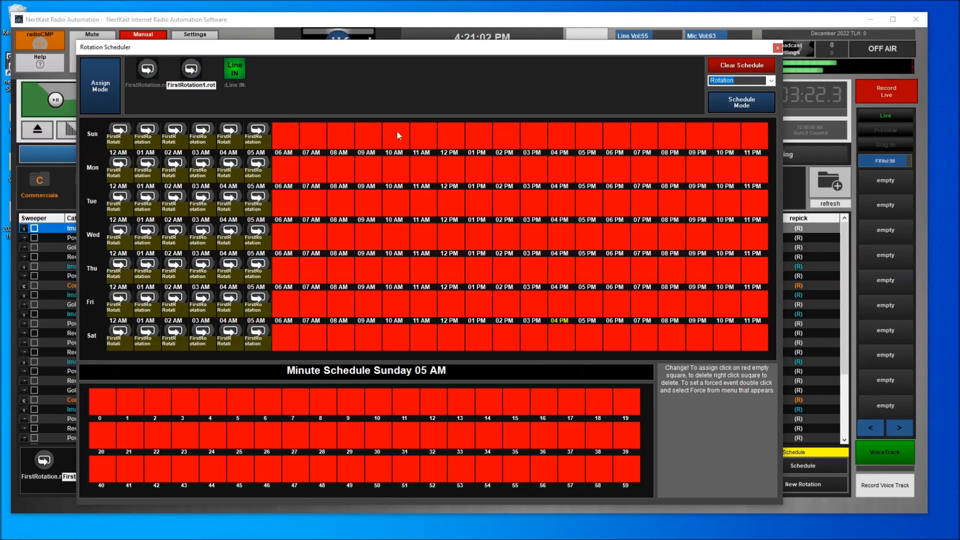
Clear and reassign the Tuesday 5 AM slot, set Force Change on Wednesday 5 AM, and close the scheduler.
{"action": "right_click", "coordinate": [253, 212]}
{"action": "left_click", "coordinate": [254, 234]}
{"action": "left_click", "coordinate": [261, 205]}
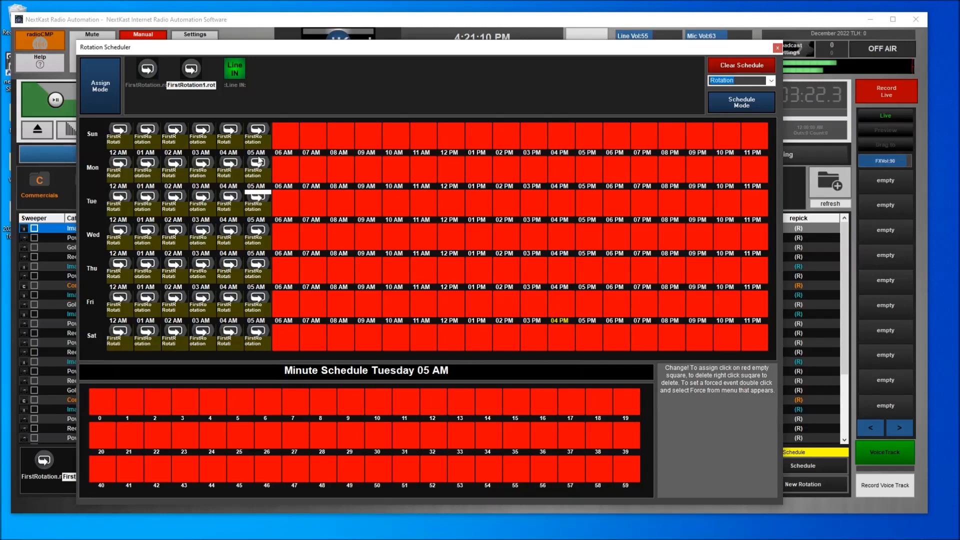
{"action": "double_click", "coordinate": [258, 245]}
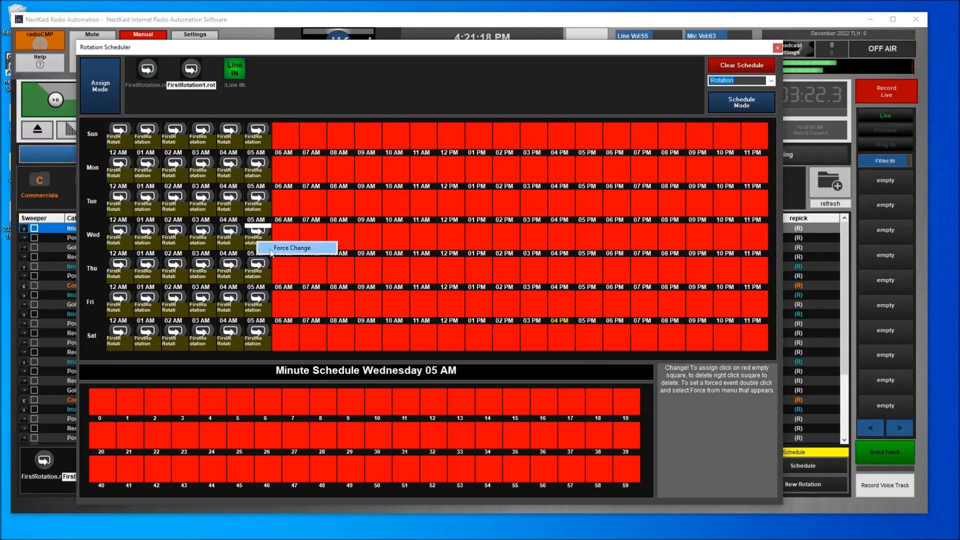
{"action": "left_click", "coordinate": [270, 251]}
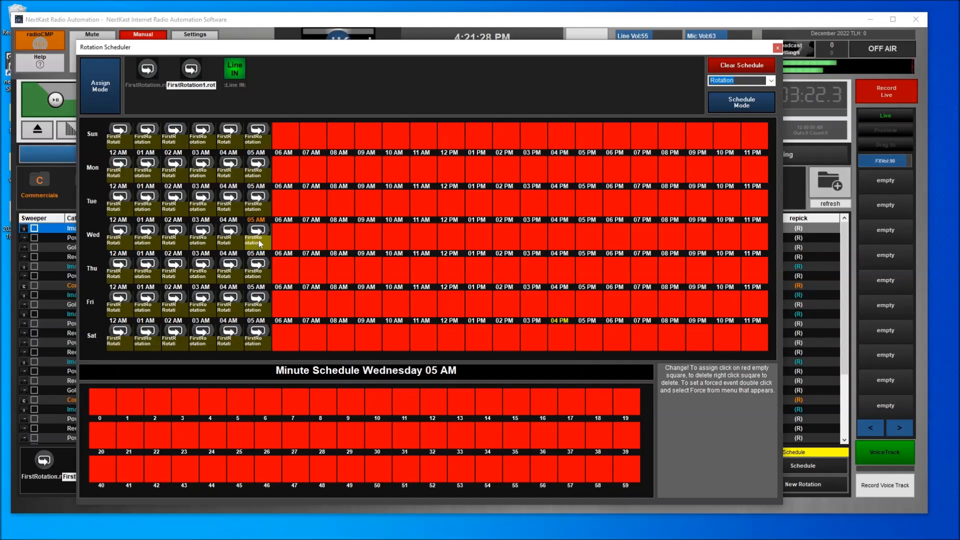
{"action": "left_click", "coordinate": [778, 48]}
Enable Top Of Hour Rule For Rotations and Force Schedule Changes and Top Of Hour in the program settings.
{"action": "left_click", "coordinate": [196, 55]}
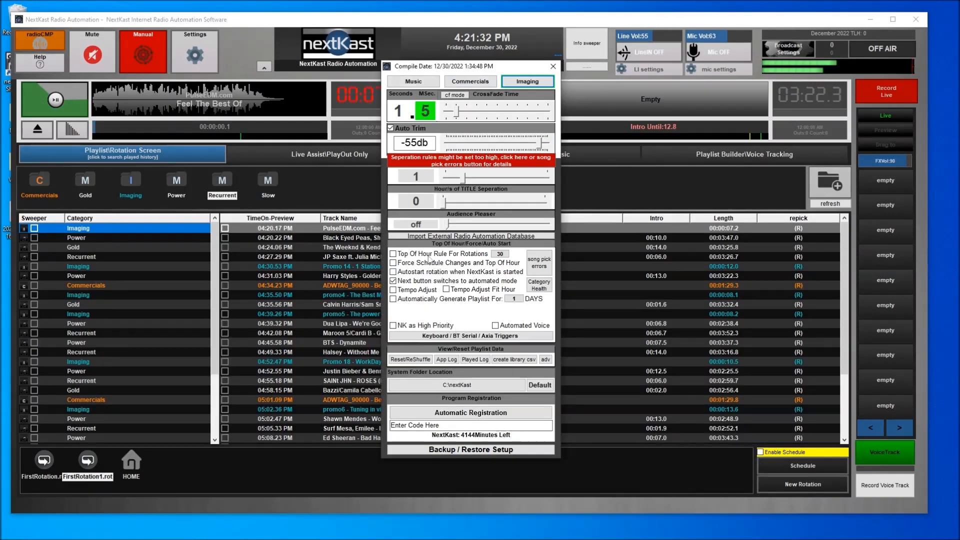
{"action": "left_click", "coordinate": [426, 255]}
{"action": "left_click", "coordinate": [418, 265]}
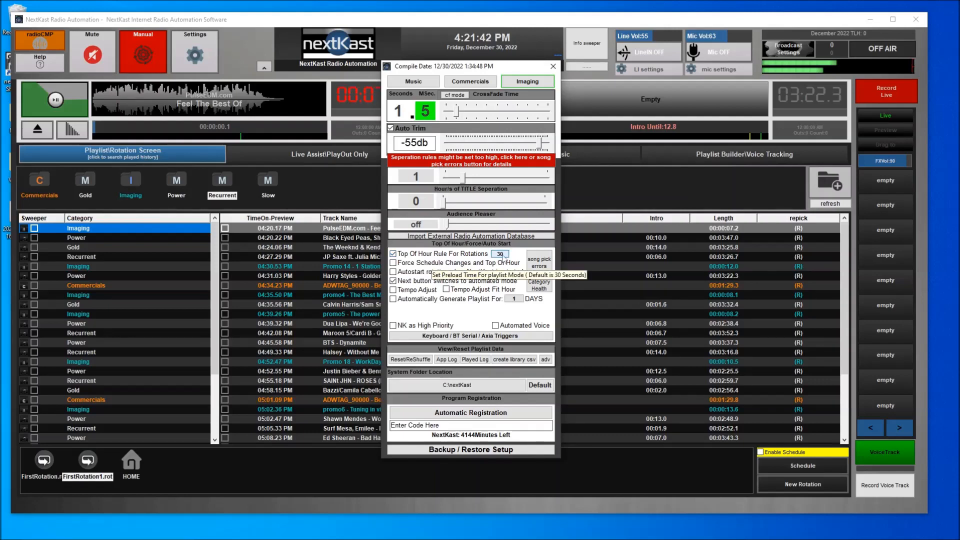
{"action": "left_click", "coordinate": [425, 267]}
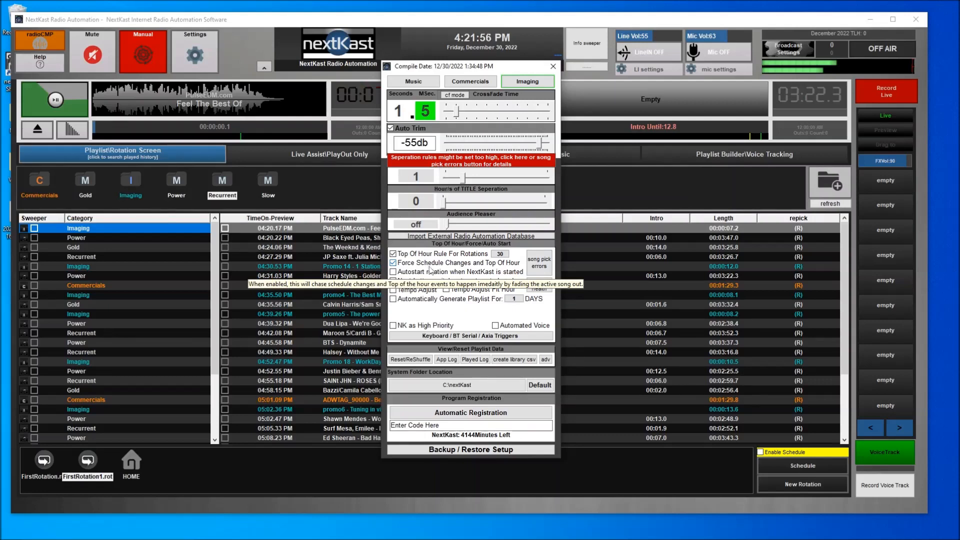
{"action": "left_click", "coordinate": [553, 67]}
Enable the schedule, switch the automation back to auto mode, and start playback on Player 1.
{"action": "left_click", "coordinate": [775, 455]}
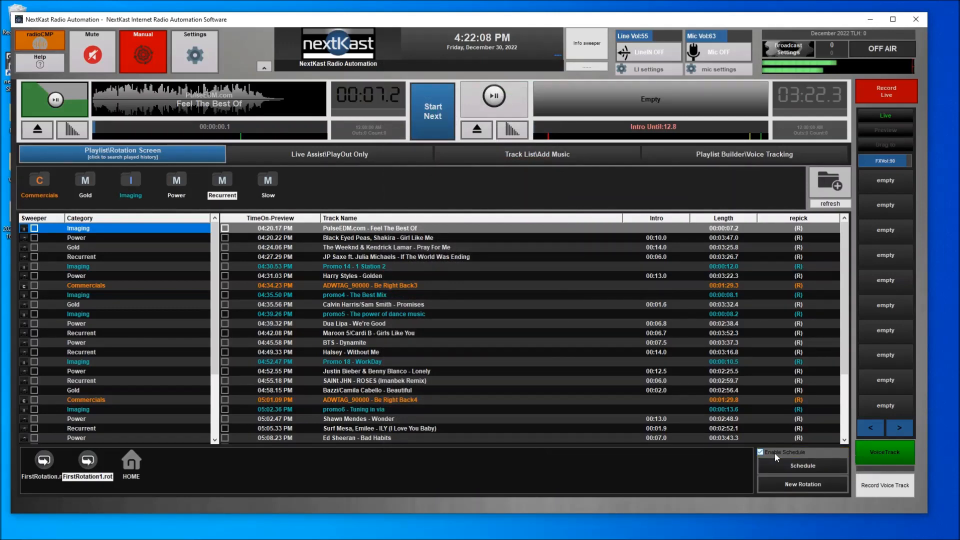
{"action": "left_click", "coordinate": [133, 39]}
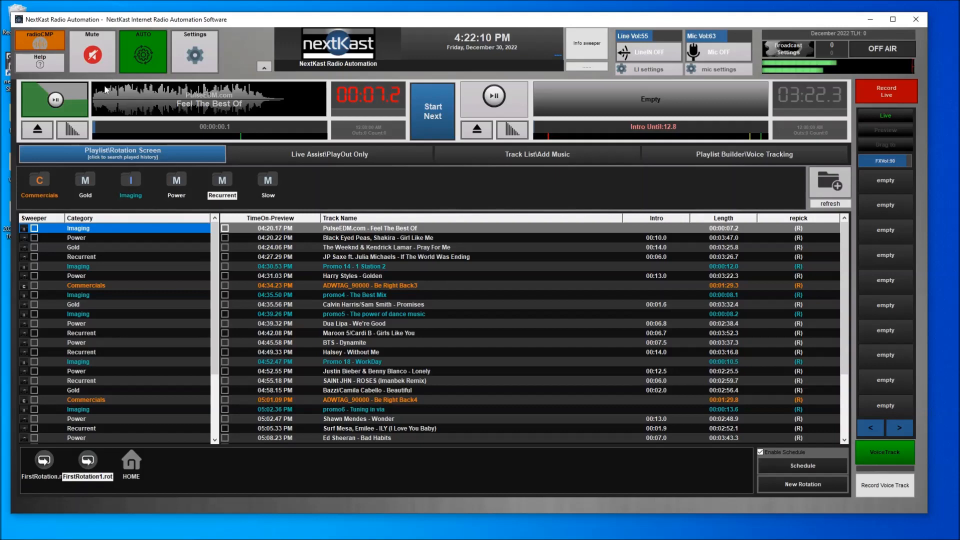
{"action": "left_click", "coordinate": [78, 94]}
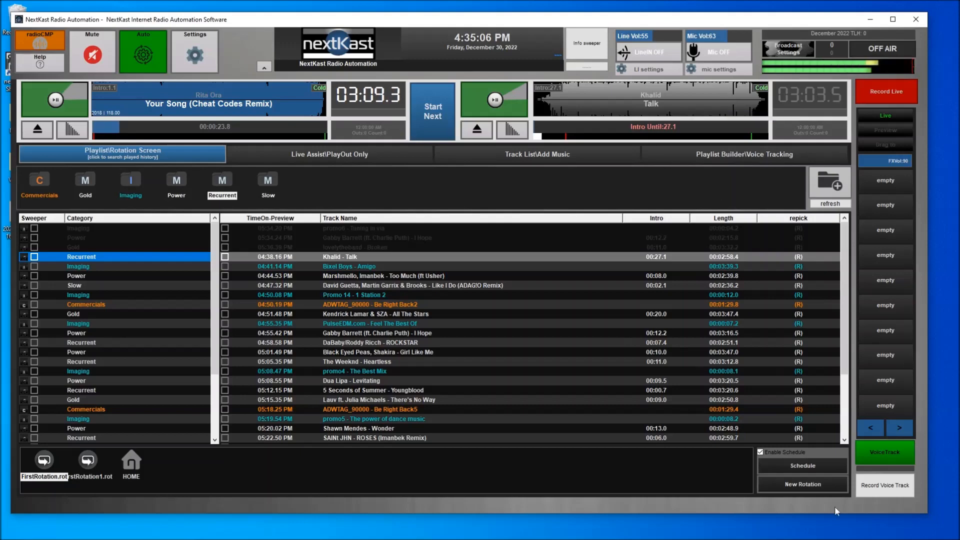
Check the rotation schedule and generate playlists from it for 30 Dec 2022, with start hour 0 and an hour count of 24.
{"action": "left_click", "coordinate": [806, 469]}
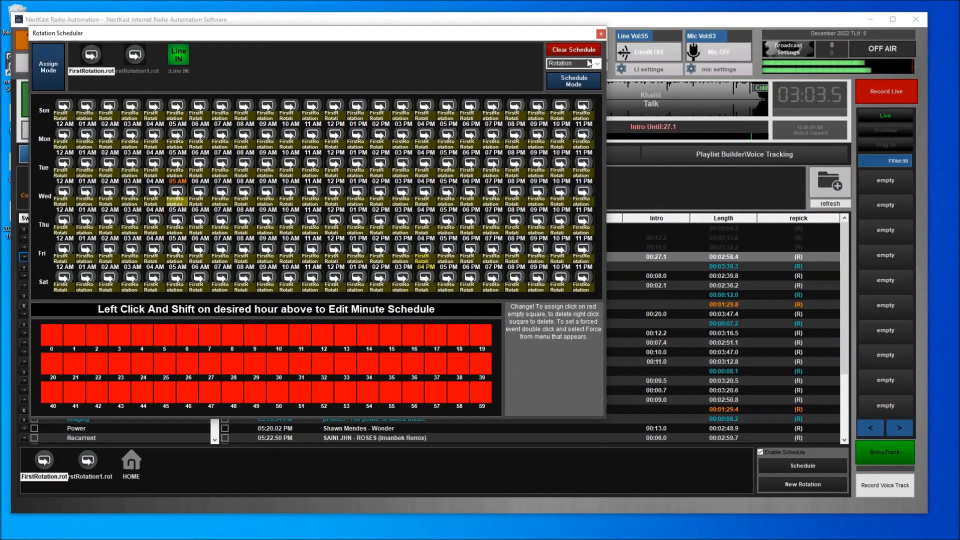
{"action": "left_click", "coordinate": [601, 35]}
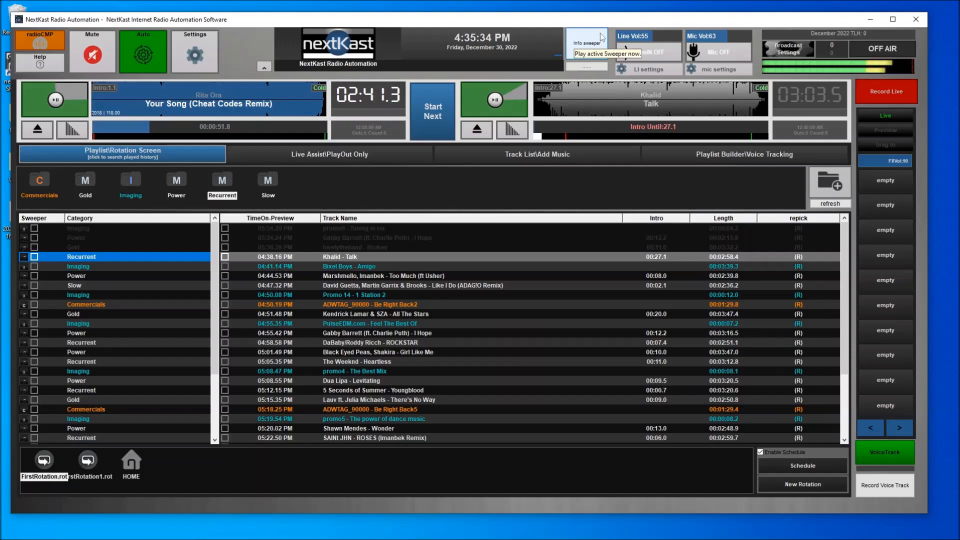
{"action": "left_click", "coordinate": [775, 155]}
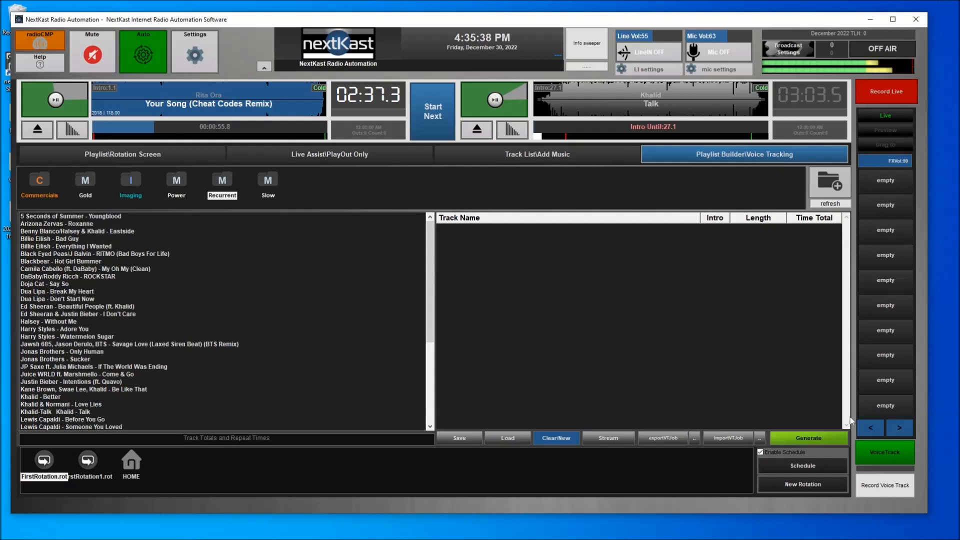
{"action": "left_click", "coordinate": [824, 440]}
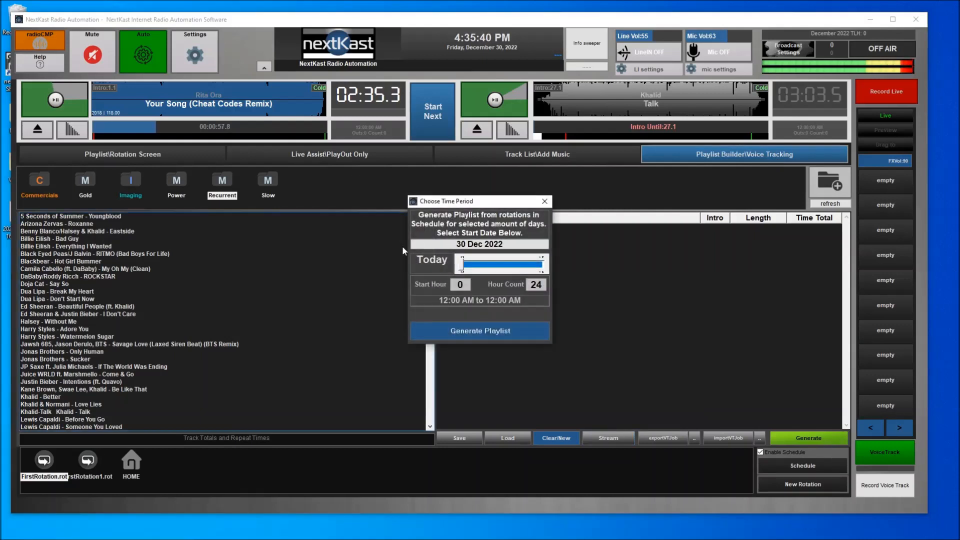
{"action": "left_click_drag", "start_coordinate": [477, 206], "coordinate": [443, 216]}
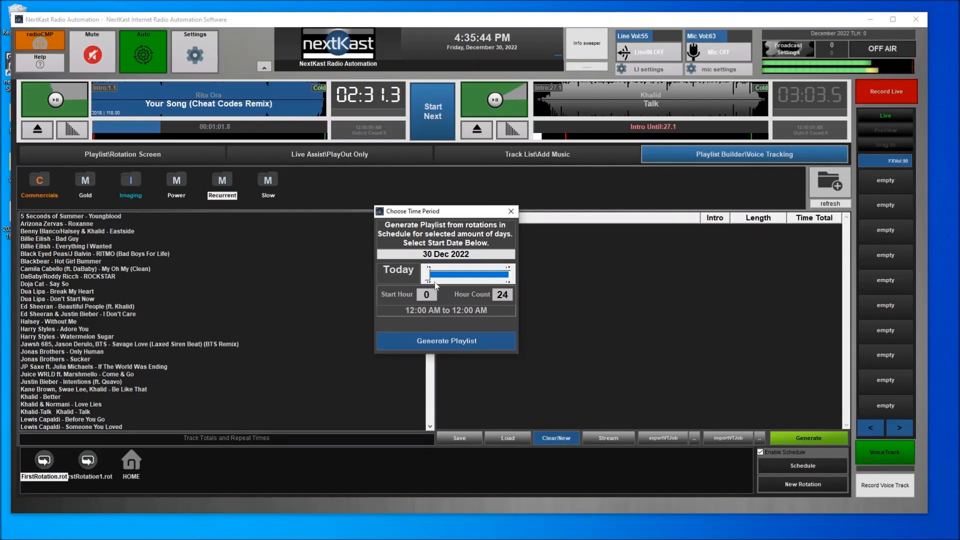
{"action": "mouse_move", "coordinate": [426, 284]}
{"action": "left_mouse_down"}
{"action": "mouse_move", "coordinate": [443, 280]}
{"action": "mouse_move", "coordinate": [429, 280]}
{"action": "left_mouse_up"}
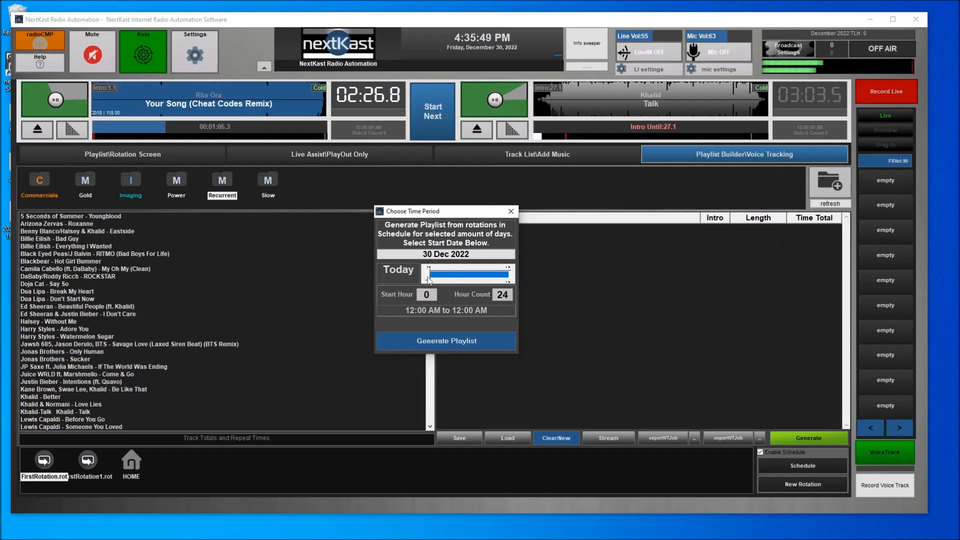
{"action": "left_click", "coordinate": [456, 341]}
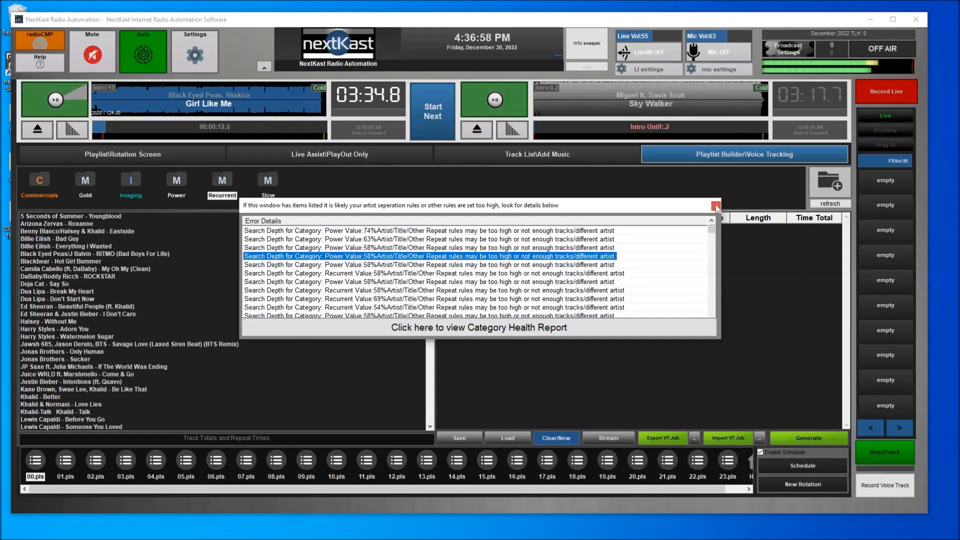
{"action": "left_click", "coordinate": [716, 206]}
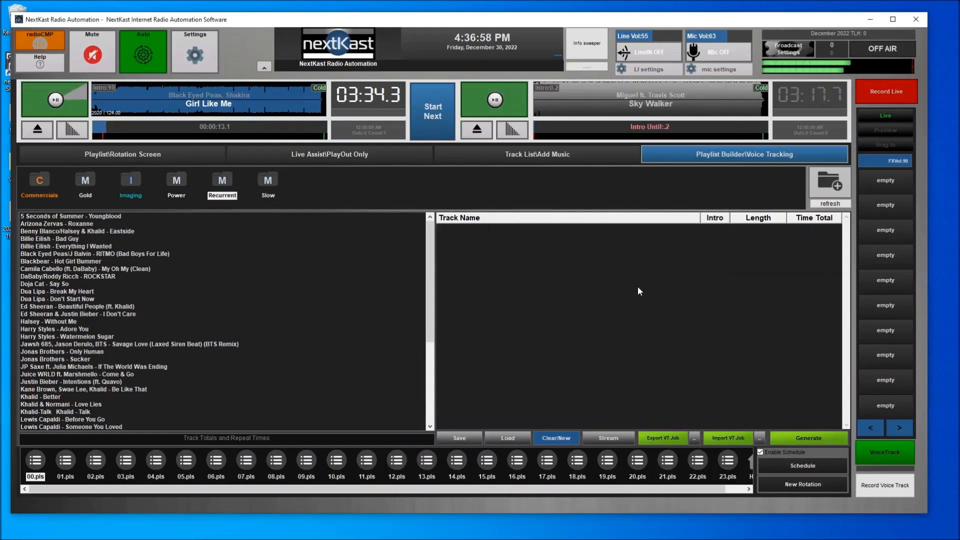
Switch to the Live Assist view, list the Imaging category in the track search, and close the search.
{"action": "left_click", "coordinate": [266, 155]}
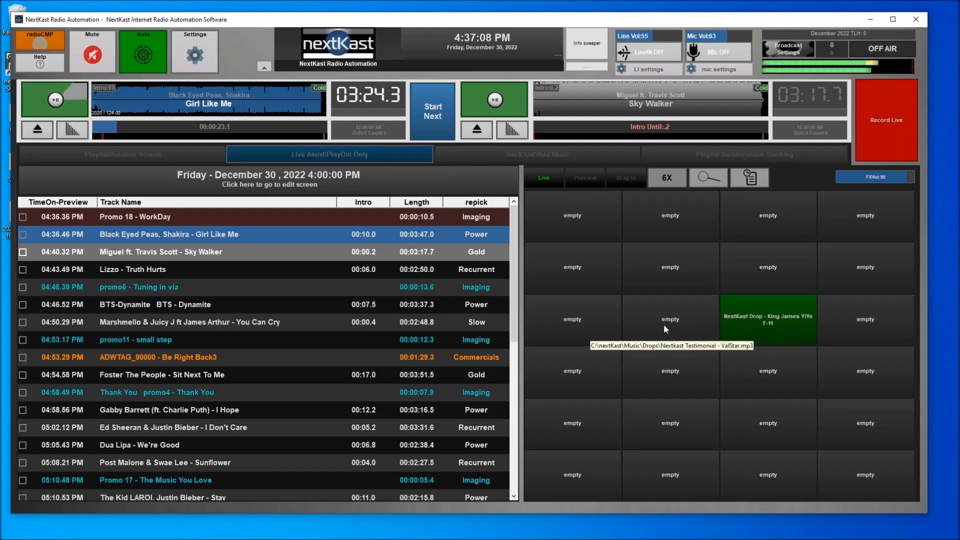
{"action": "left_click", "coordinate": [716, 179]}
{"action": "left_click", "coordinate": [787, 177]}
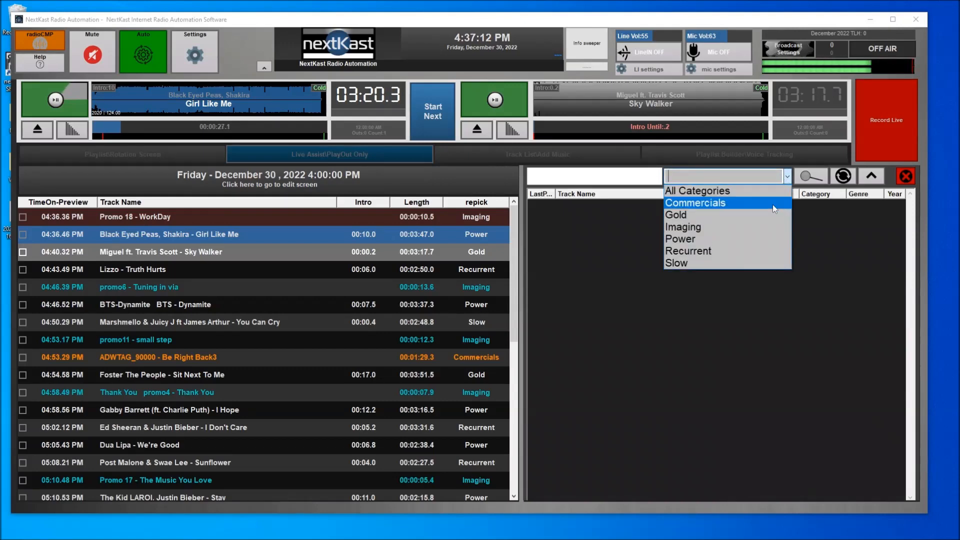
{"action": "left_click", "coordinate": [768, 224]}
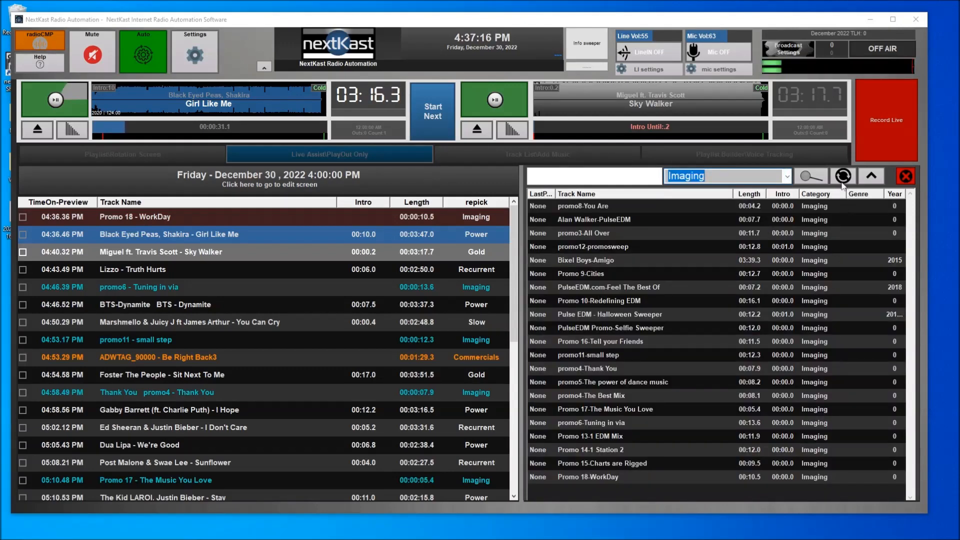
{"action": "left_click", "coordinate": [905, 177]}
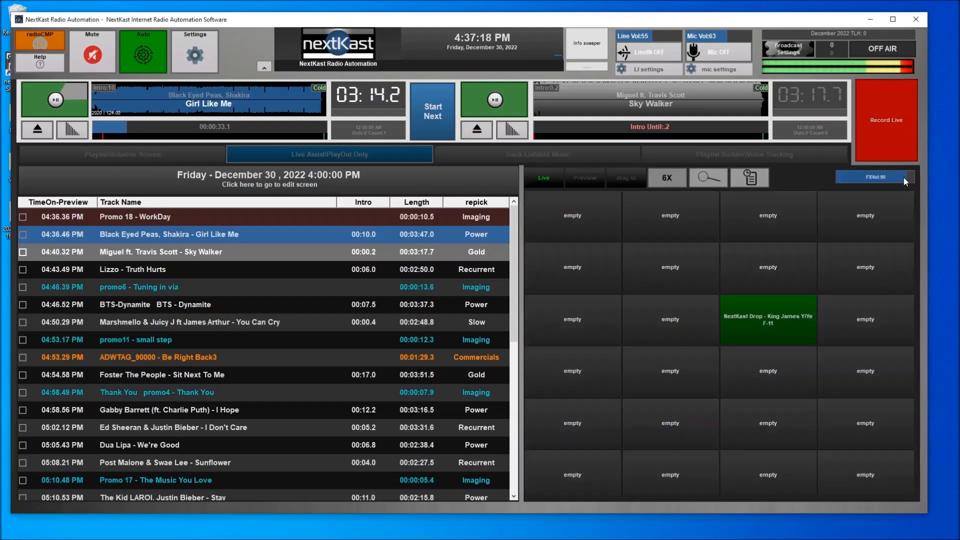
Look through the played-track history in the Live Assist view and close it.
{"action": "left_click", "coordinate": [750, 178]}
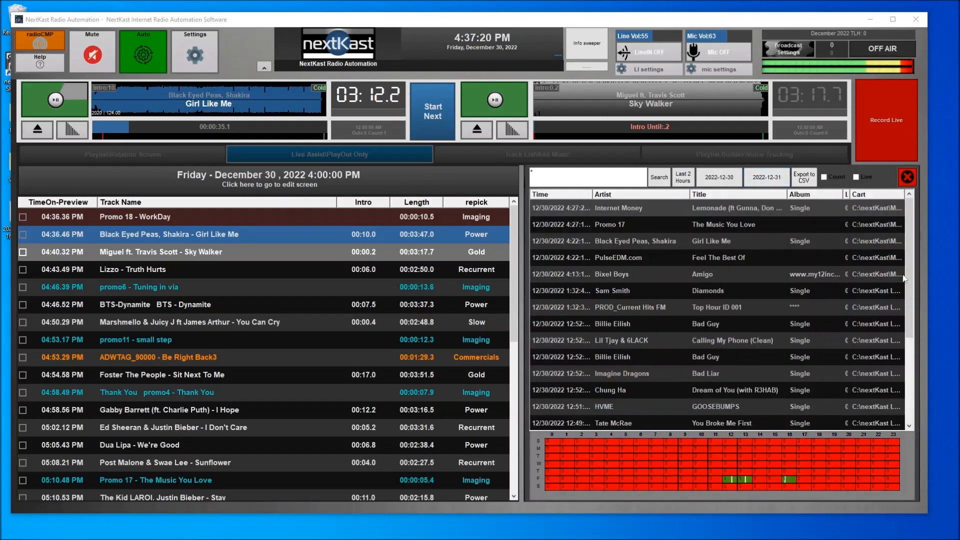
{"action": "scroll", "coordinate": [908, 245], "scroll_direction": "down", "scroll_amount": 5}
{"action": "scroll", "coordinate": [906, 238], "scroll_direction": "up", "scroll_amount": 4}
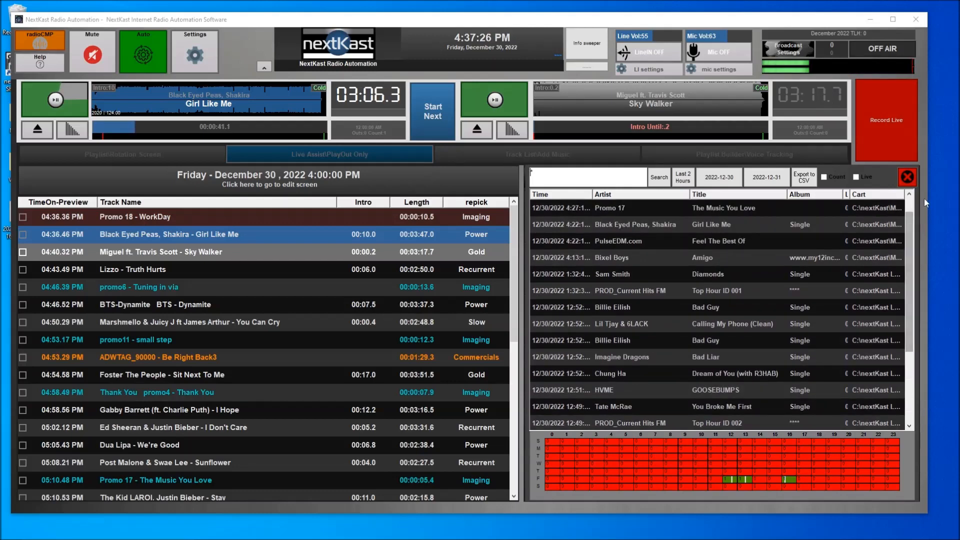
{"action": "left_click", "coordinate": [908, 178]}
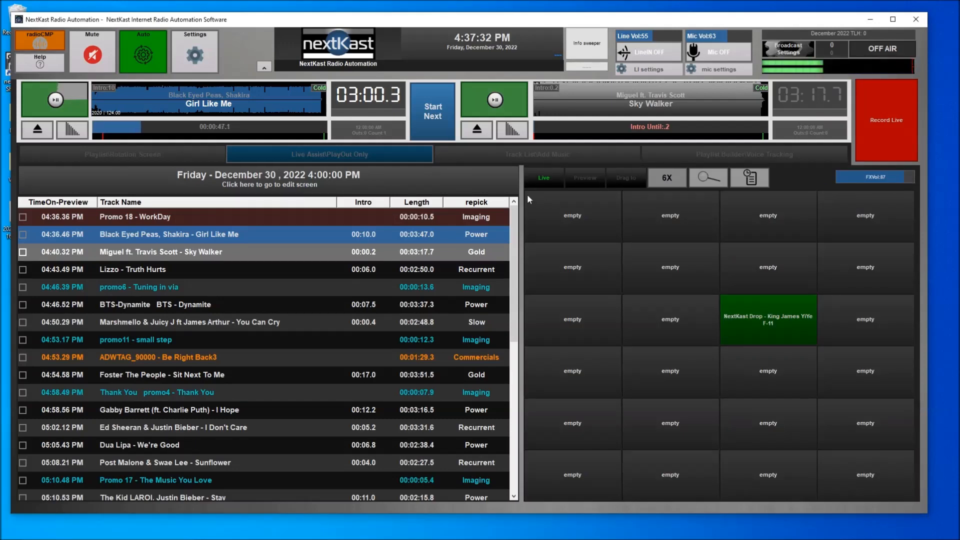
In the 17.pls playlist, record a voice track of about 4 seconds between Dua Lipa - Levitating and Harry Styles - Adore You.
{"action": "left_click", "coordinate": [754, 159]}
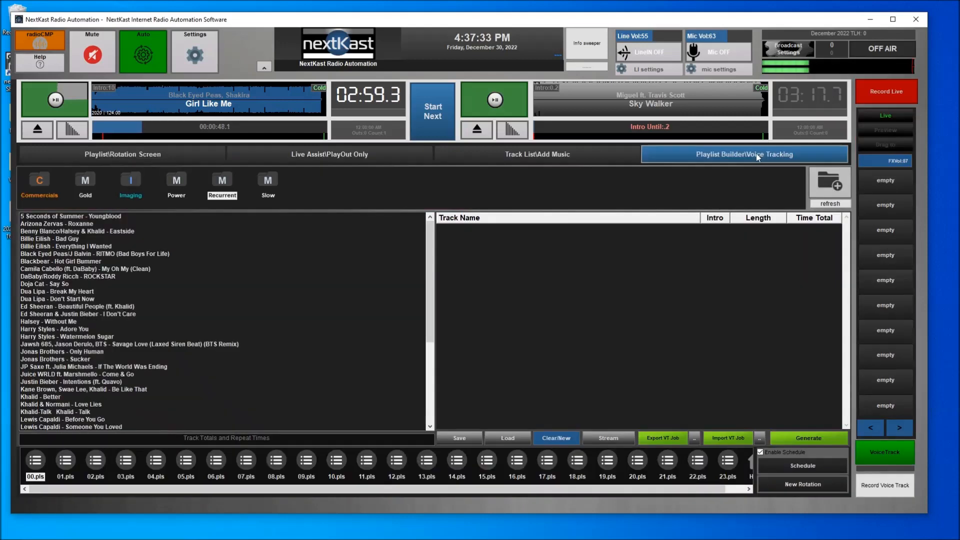
{"action": "left_click", "coordinate": [548, 463]}
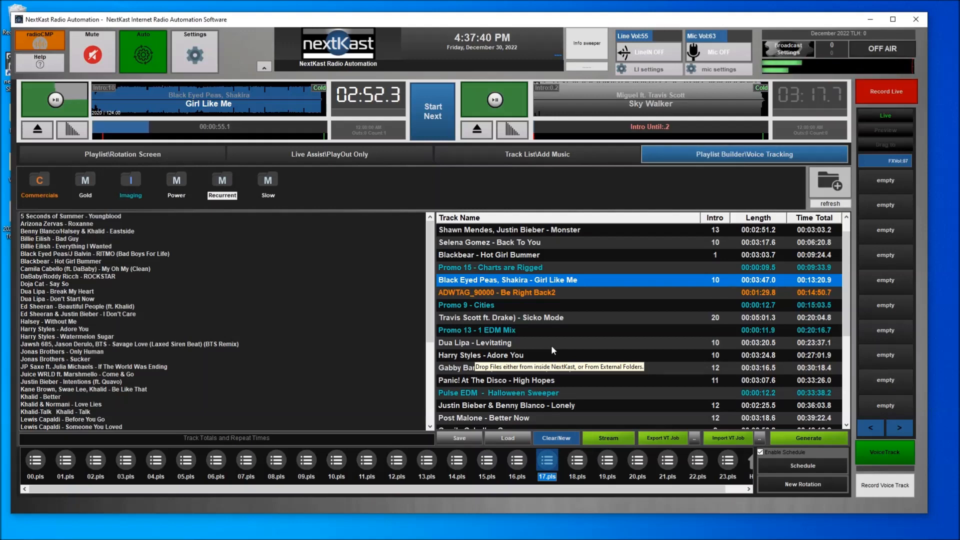
{"action": "double_click", "coordinate": [495, 344]}
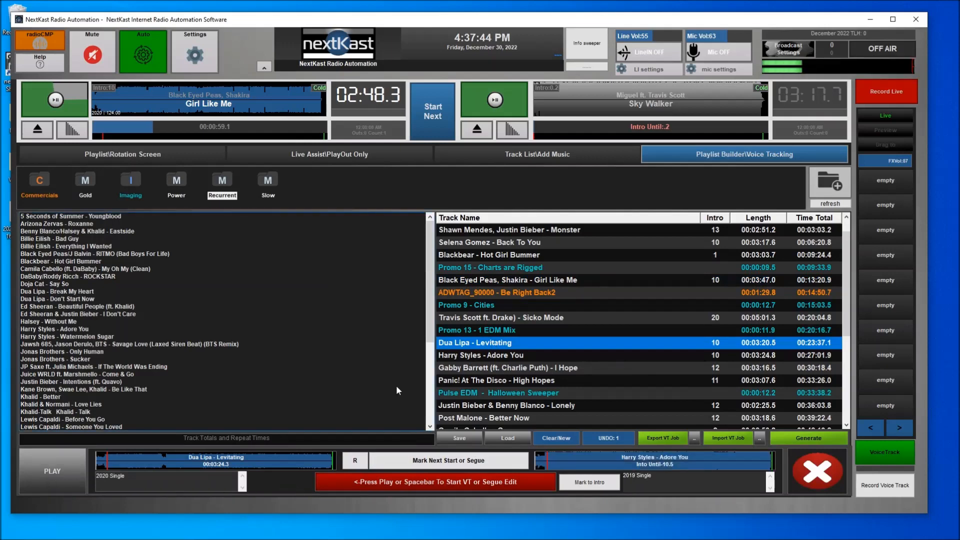
{"action": "left_click", "coordinate": [67, 466]}
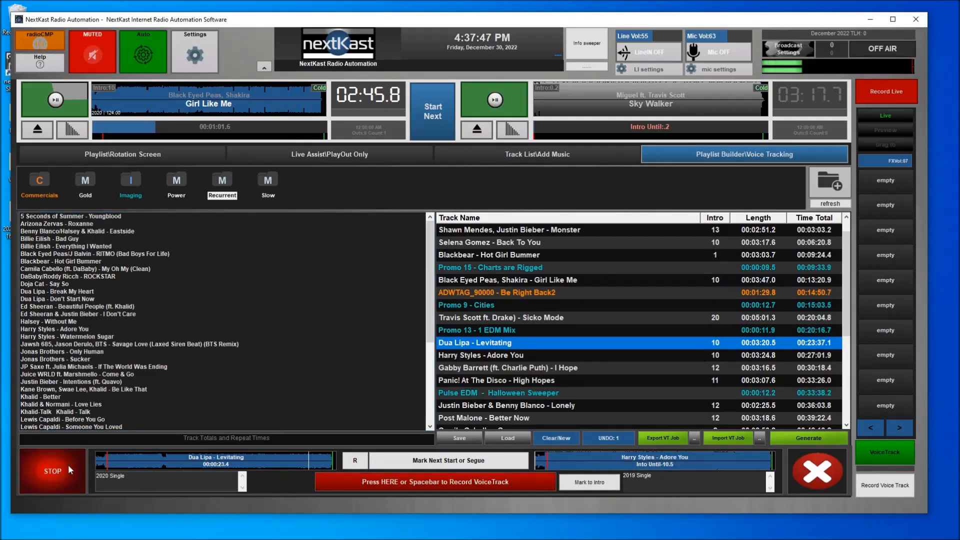
{"action": "left_click", "coordinate": [364, 482]}
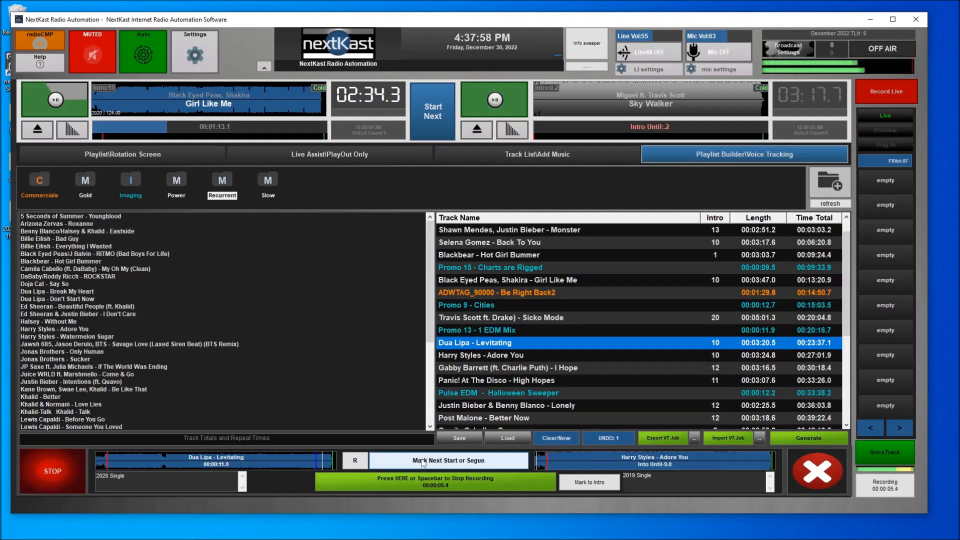
{"action": "left_click", "coordinate": [427, 486]}
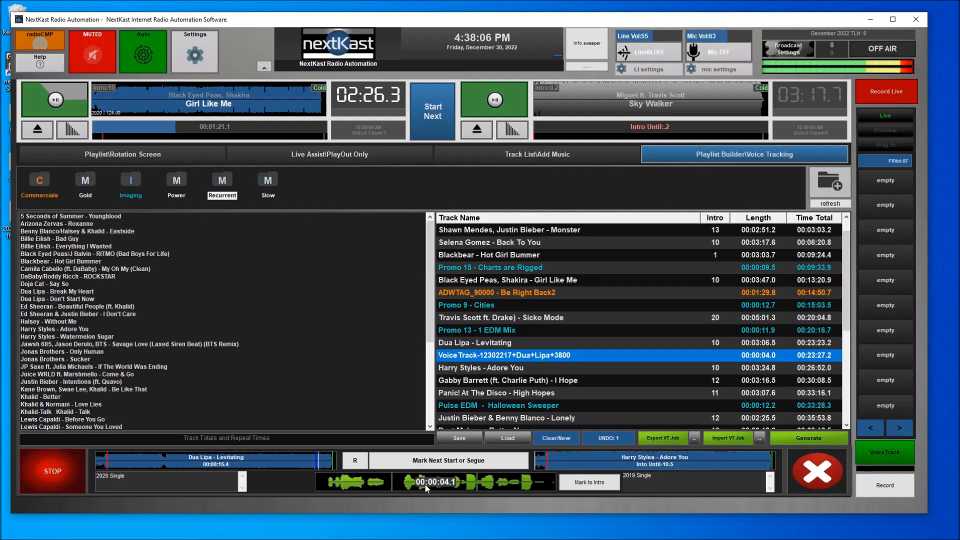
{"action": "left_click", "coordinate": [824, 466]}
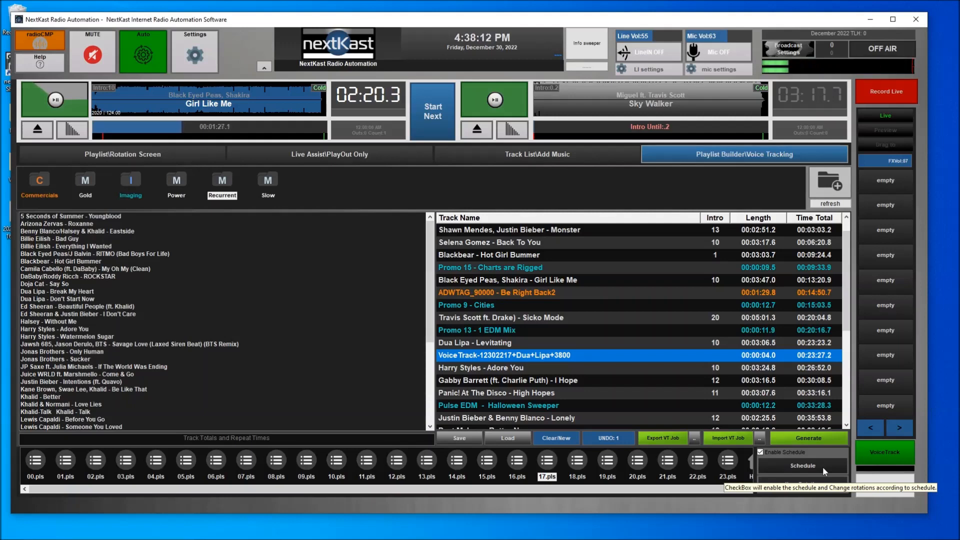
{"action": "left_click", "coordinate": [749, 464]}
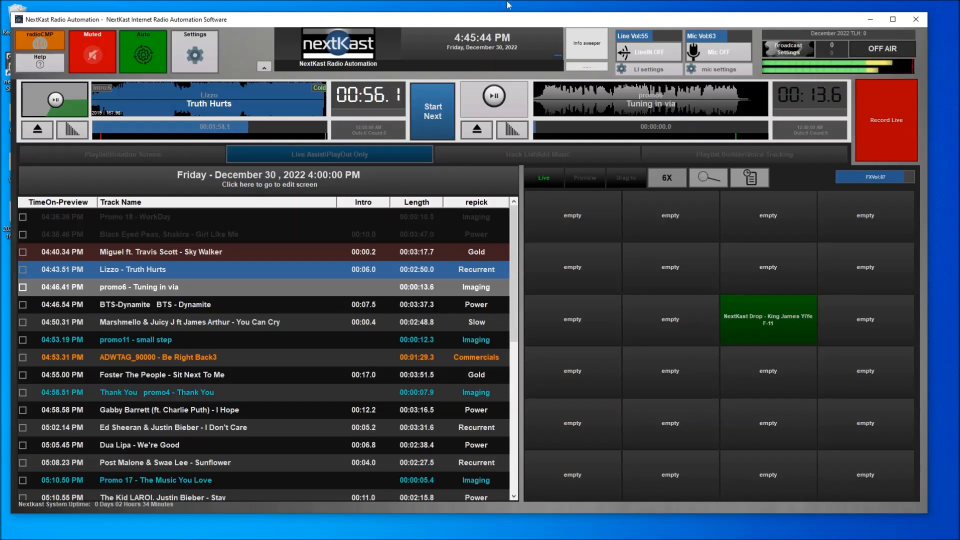
Set the auto gain control's TargetMainVolume to 0.81 in the audio settings and close them.
{"action": "left_click", "coordinate": [46, 41]}
{"action": "left_click_drag", "start_coordinate": [57, 68], "coordinate": [169, 79]}
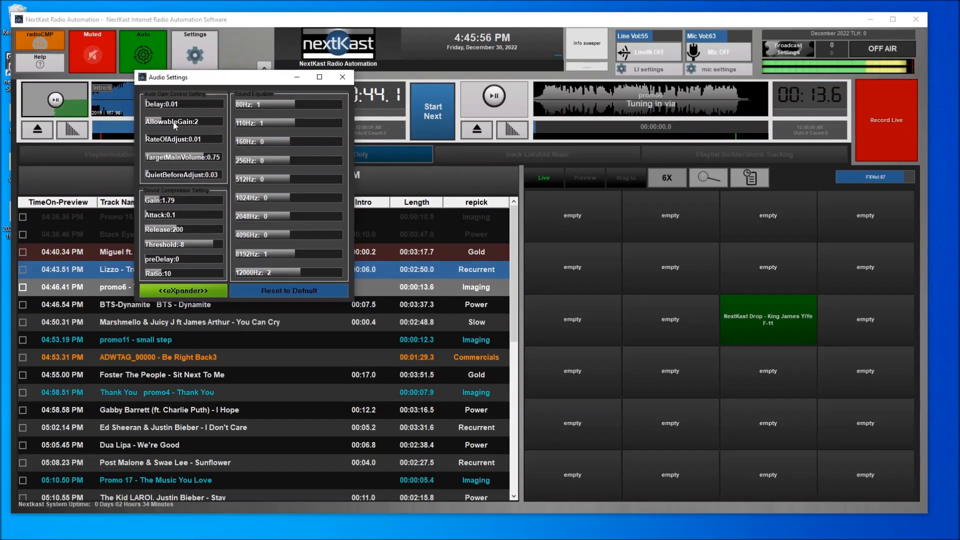
{"action": "left_click", "coordinate": [206, 157]}
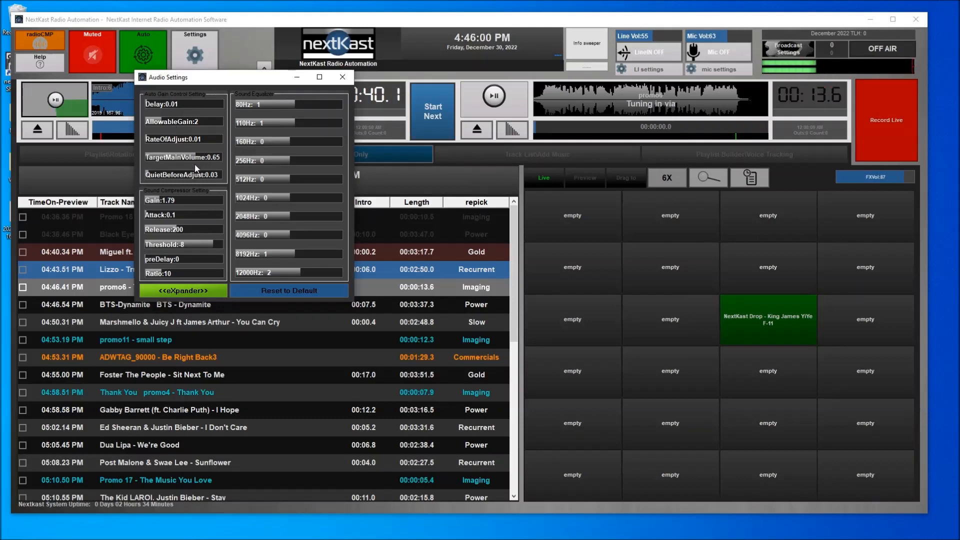
{"action": "left_click", "coordinate": [204, 158]}
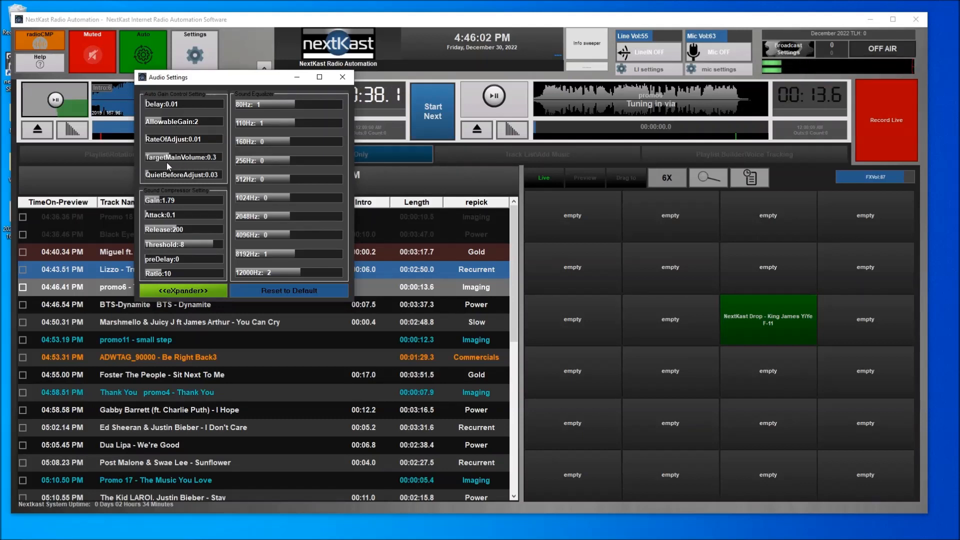
{"action": "left_click_drag", "start_coordinate": [162, 164], "coordinate": [211, 163]}
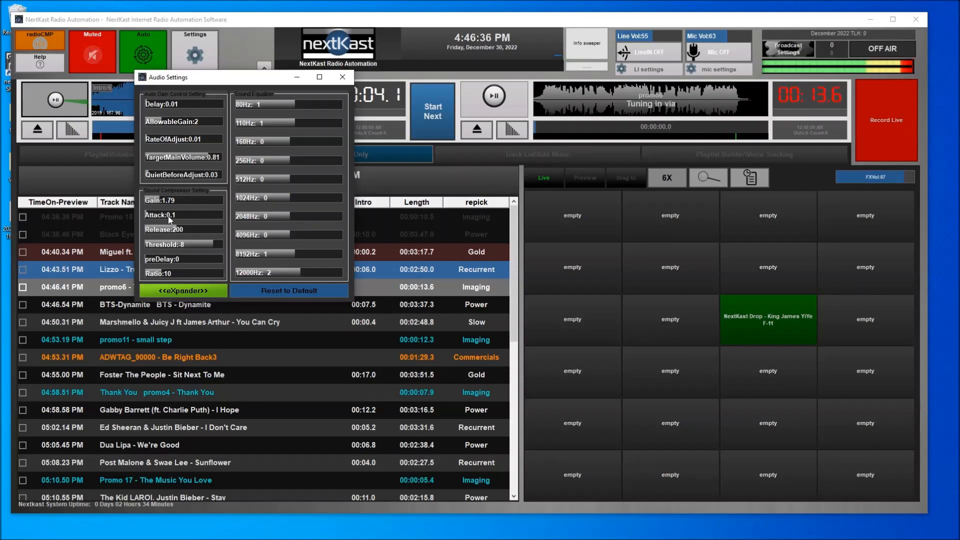
{"action": "left_click", "coordinate": [343, 78]}
{"action": "left_click", "coordinate": [36, 46]}
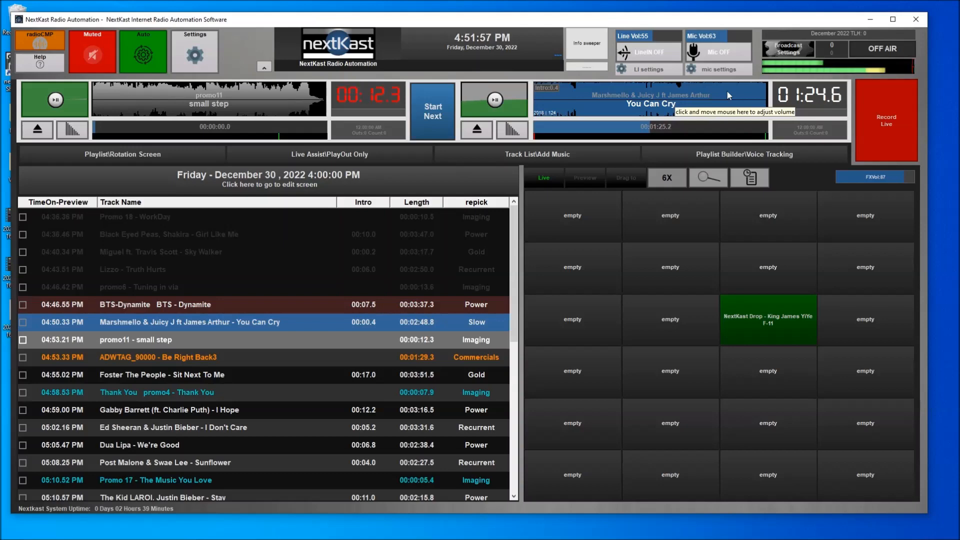
Review the Shoutcast/Icecast server details for Encoder 1 in the broadcast settings and close them.
{"action": "left_click", "coordinate": [788, 48]}
{"action": "left_click_drag", "start_coordinate": [492, 103], "coordinate": [344, 111]}
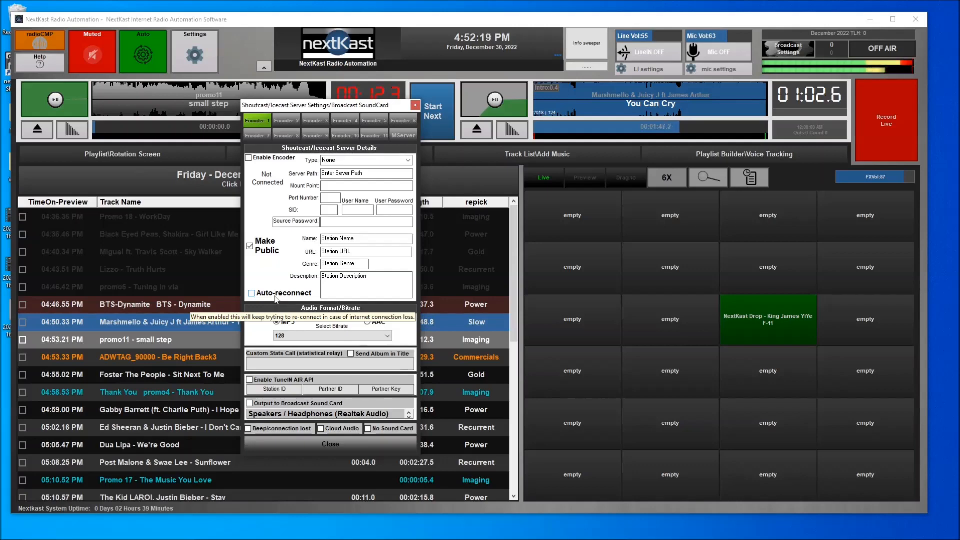
{"action": "left_click", "coordinate": [350, 449]}
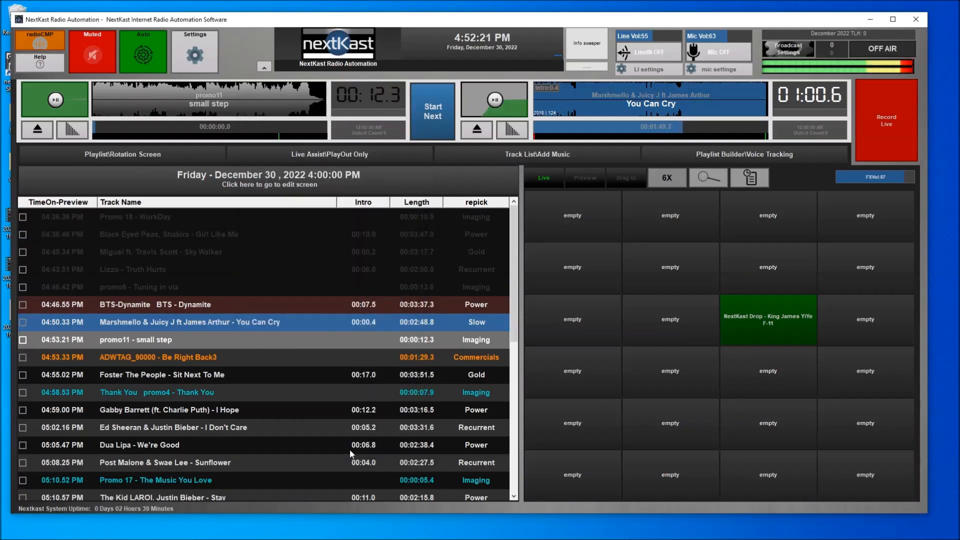